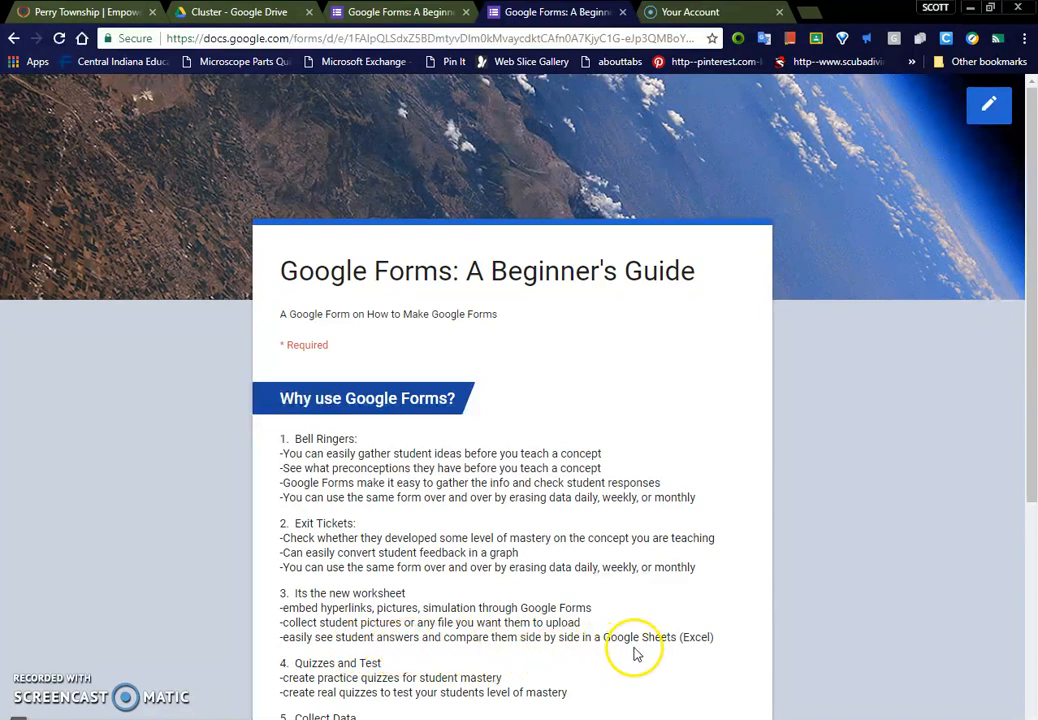
Step: Read through the Google Forms uses in the beginner's guide form and advance to its bell ringer and exit ticket section
scroll(560, 563, "down", 2)
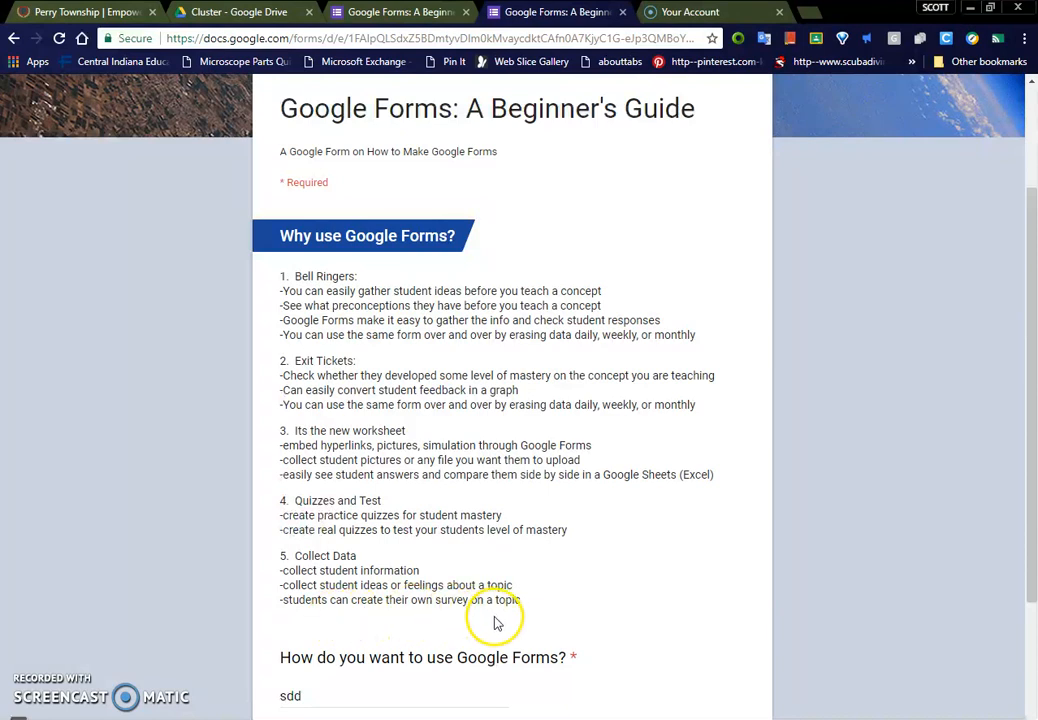
scroll(490, 610, "down", 2)
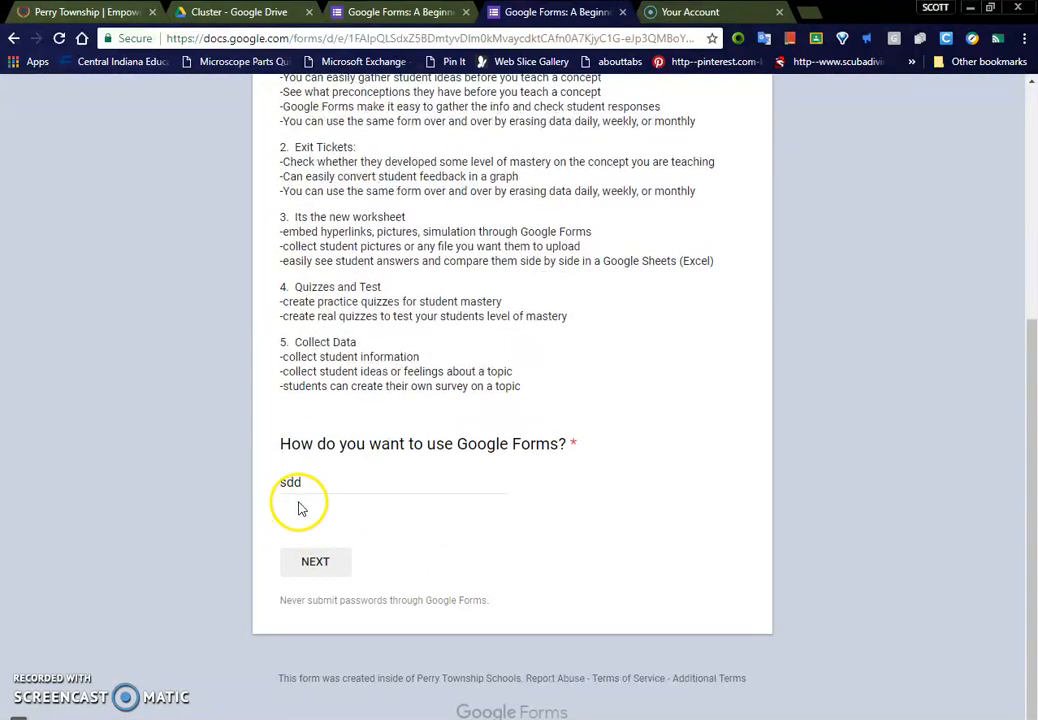
left_click(315, 561)
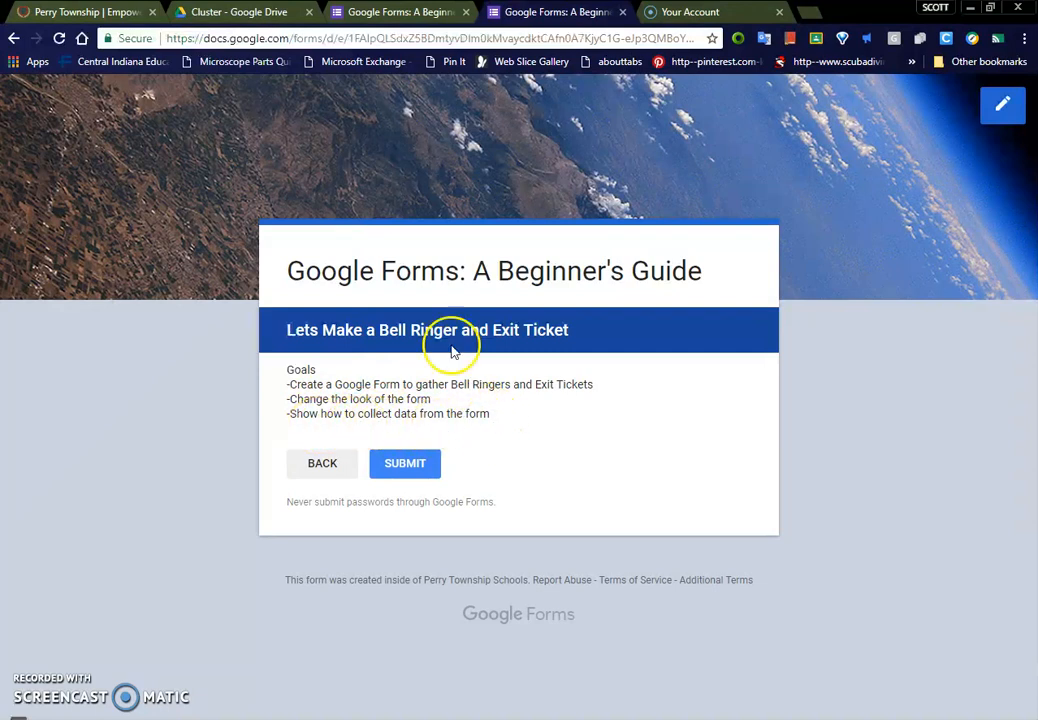
Step: Switch to Google Drive and create a new blank Google Form in the Cluster folder
left_click(205, 11)
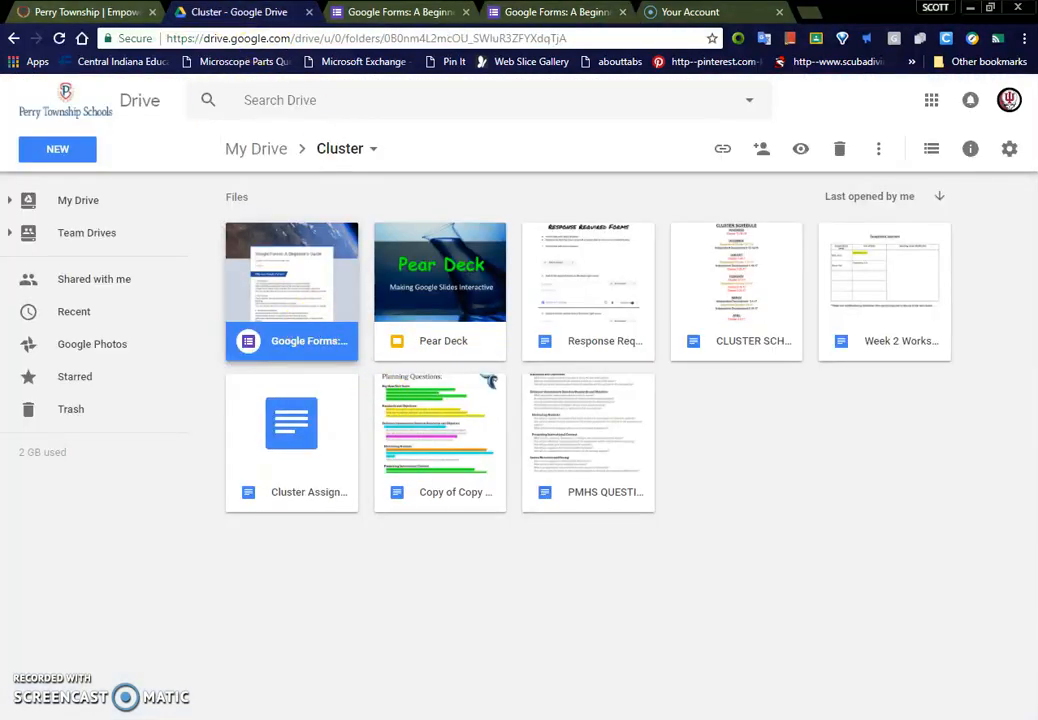
left_click(74, 158)
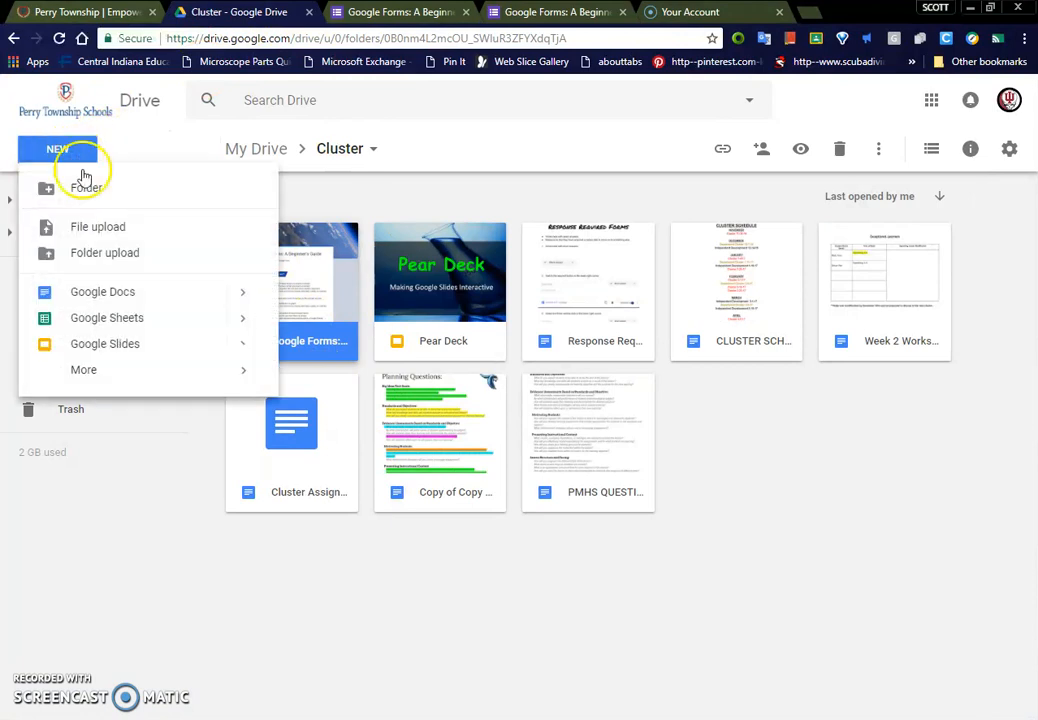
mouse_move(100, 372)
left_click(336, 382)
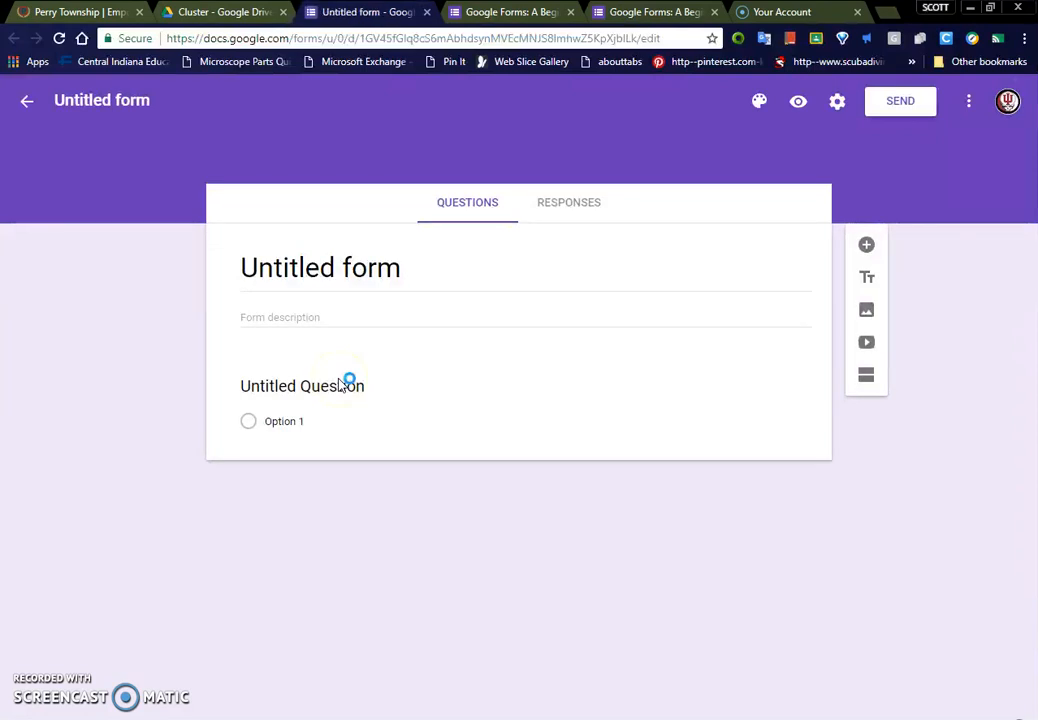
Step: Browse the theme image categories and apply the green frog close-up from Work and School as the form's header
left_click(761, 106)
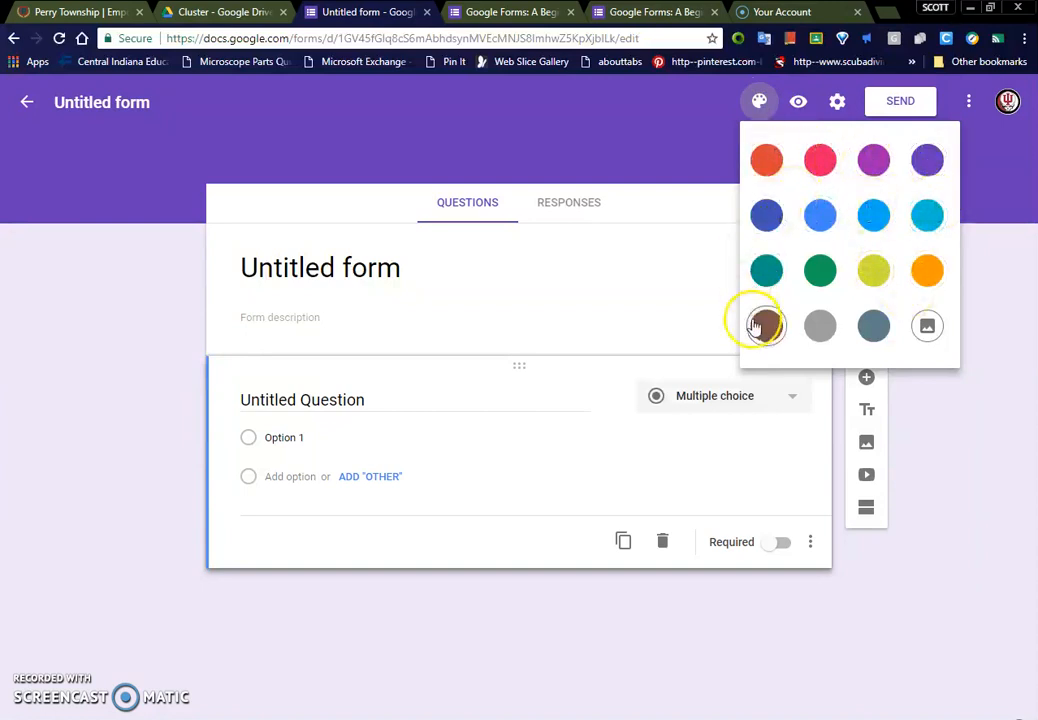
left_click(927, 327)
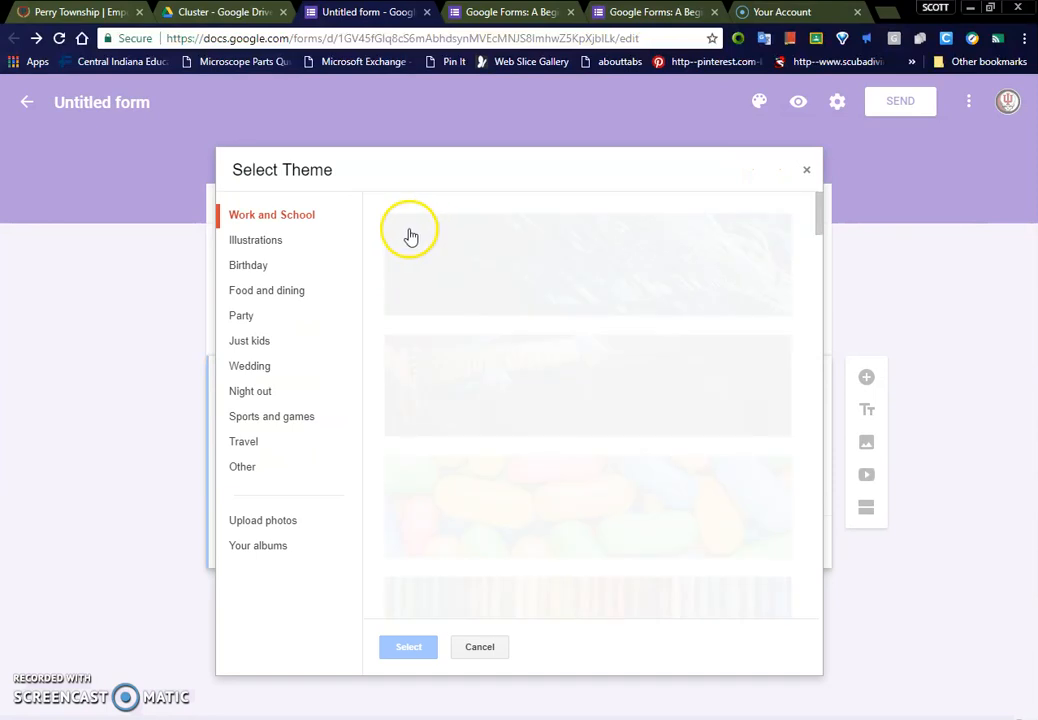
scroll(612, 386, "down", 1)
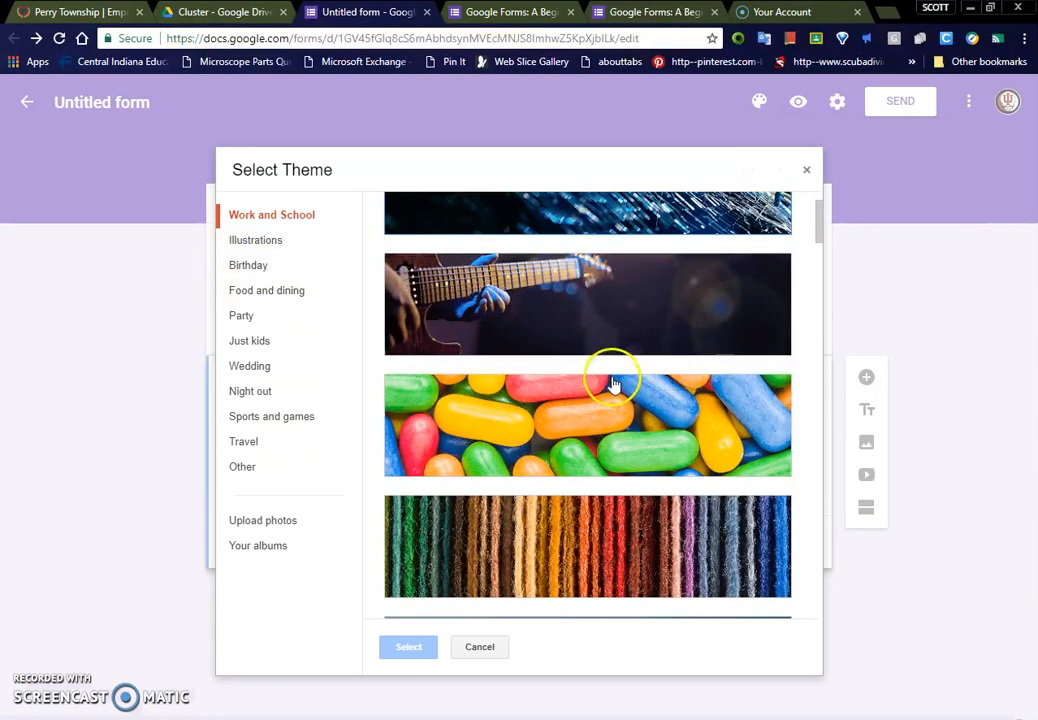
scroll(626, 324, "down", 2)
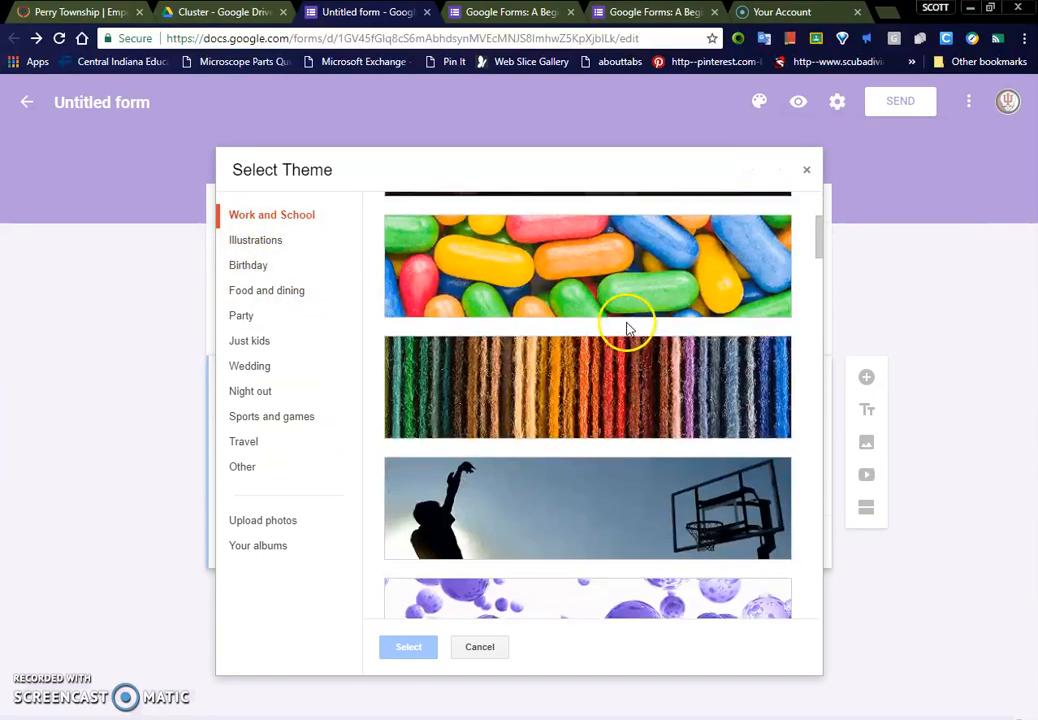
left_click(258, 247)
left_click(258, 268)
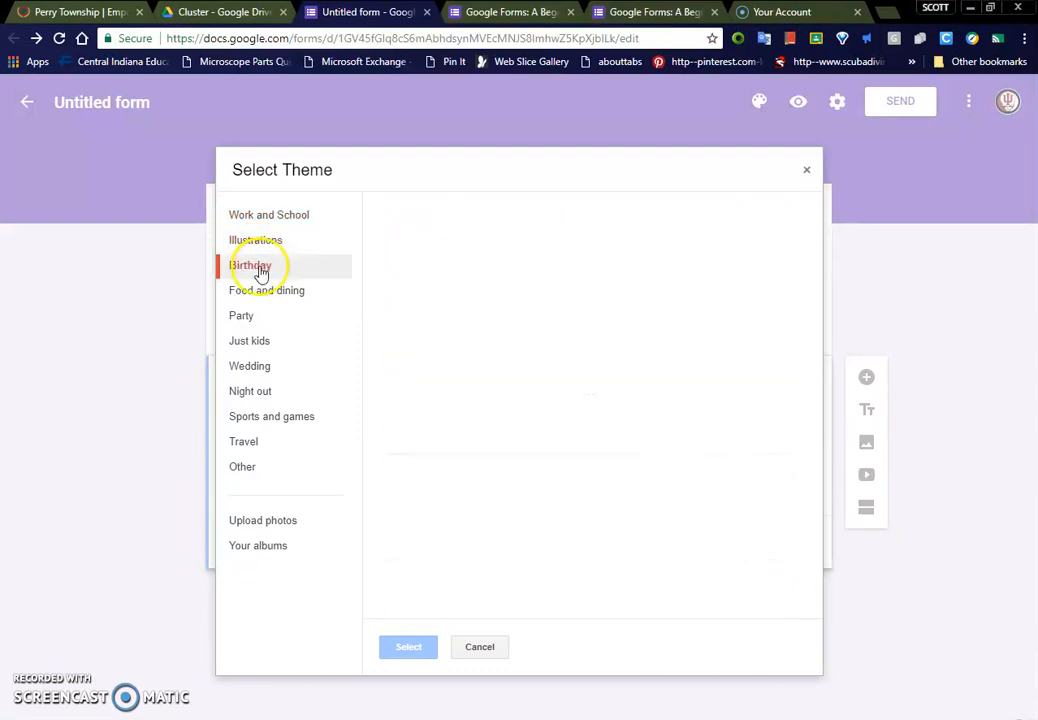
left_click(256, 320)
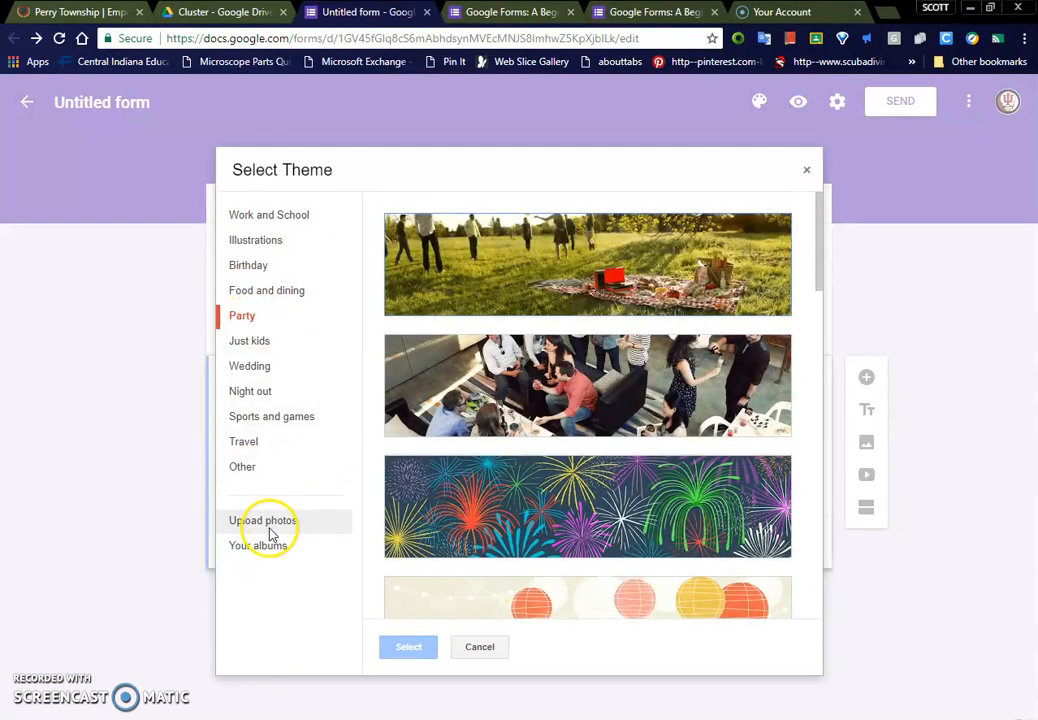
left_click(272, 216)
scroll(560, 480, "down", 3)
scroll(578, 497, "down", 3)
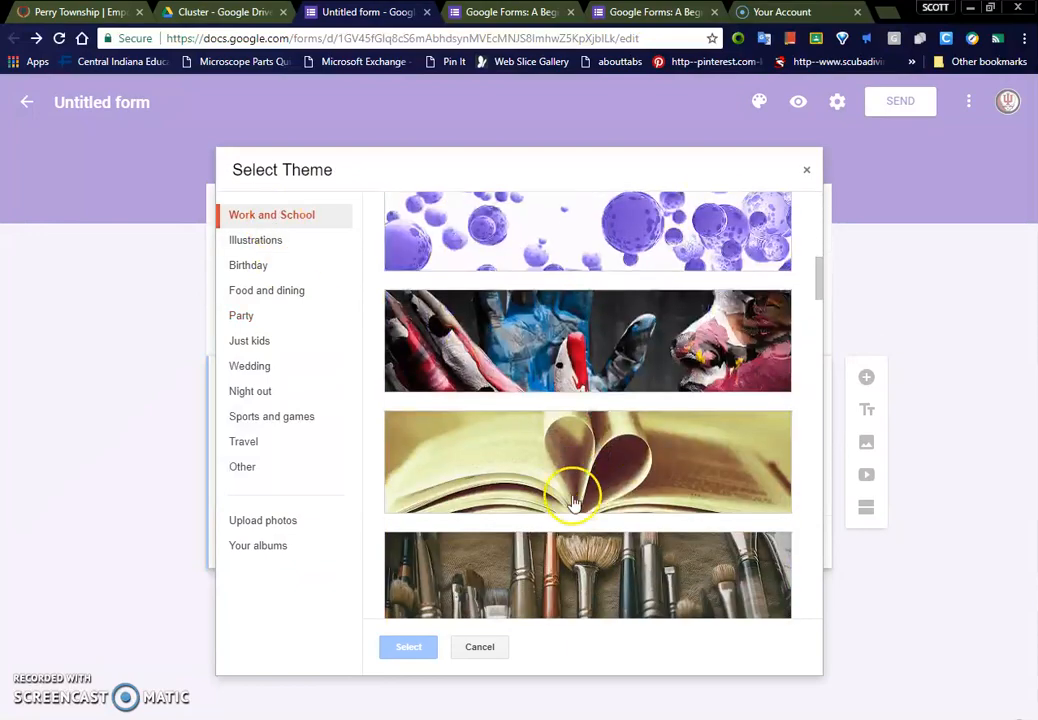
scroll(650, 480, "down", 3)
scroll(675, 490, "down", 10)
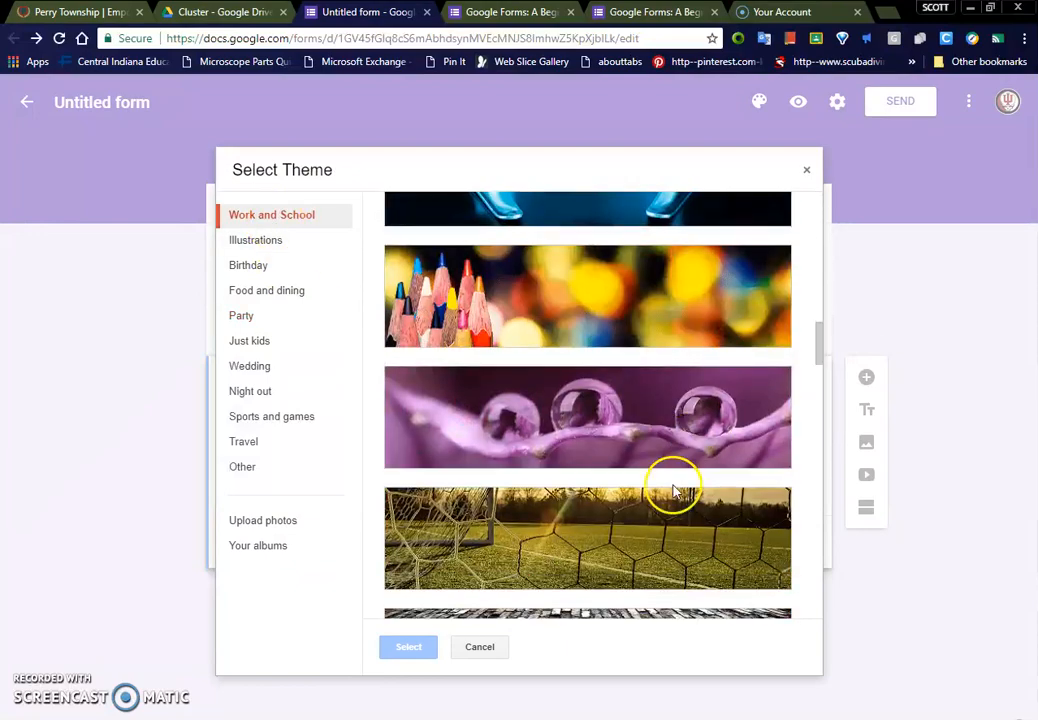
scroll(675, 490, "down", 5)
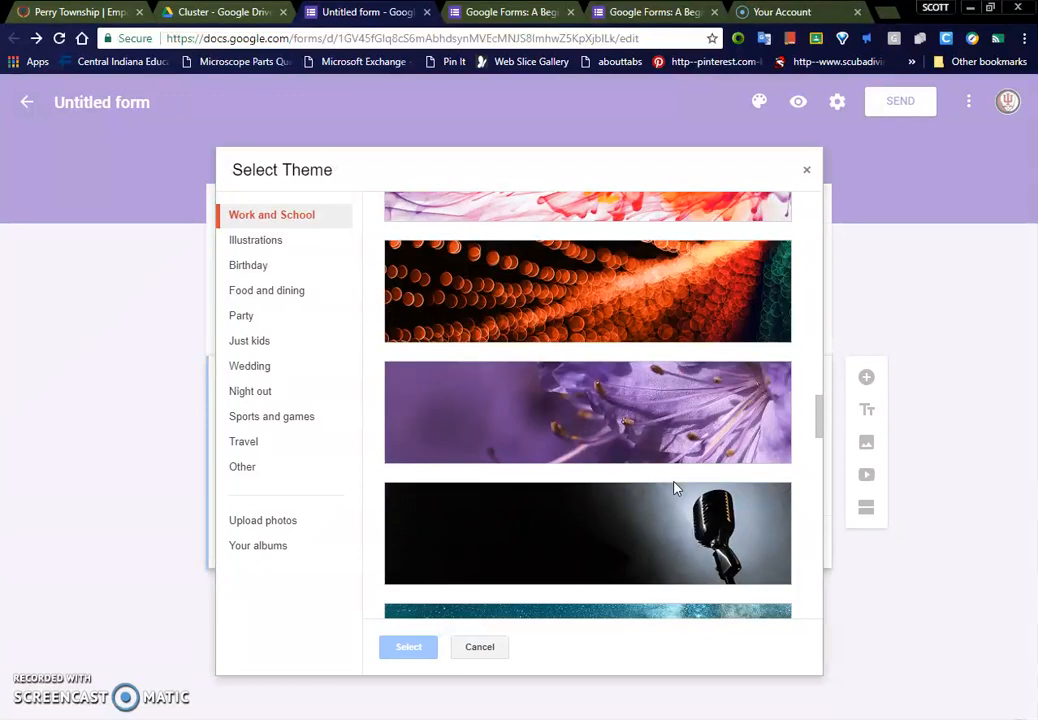
left_click(687, 474)
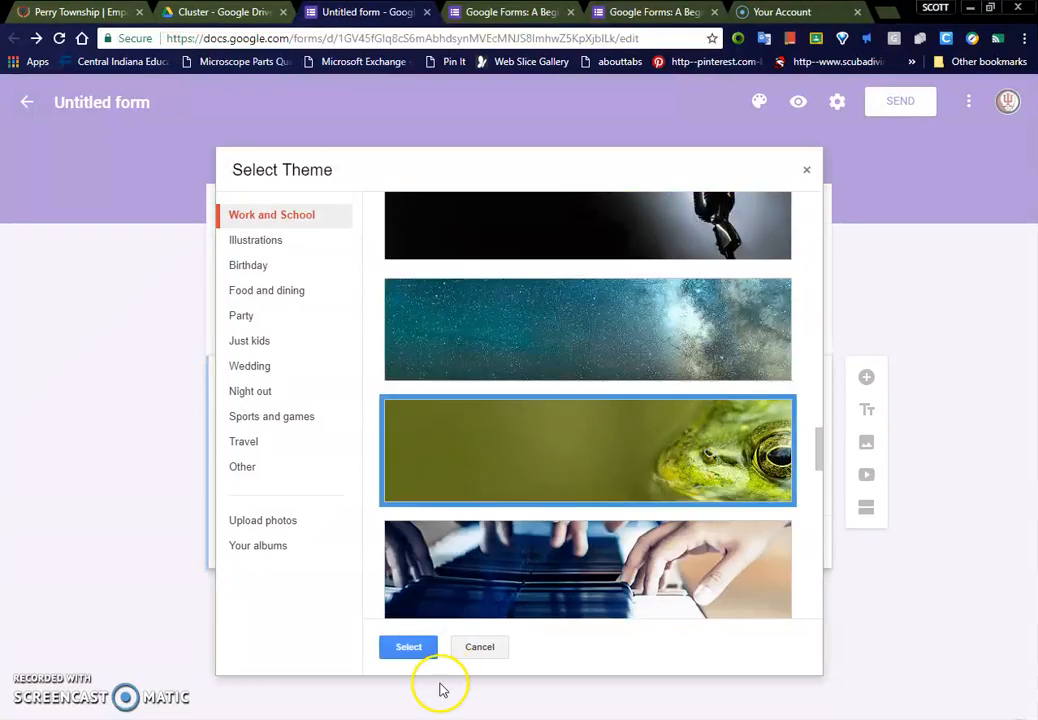
left_click(410, 647)
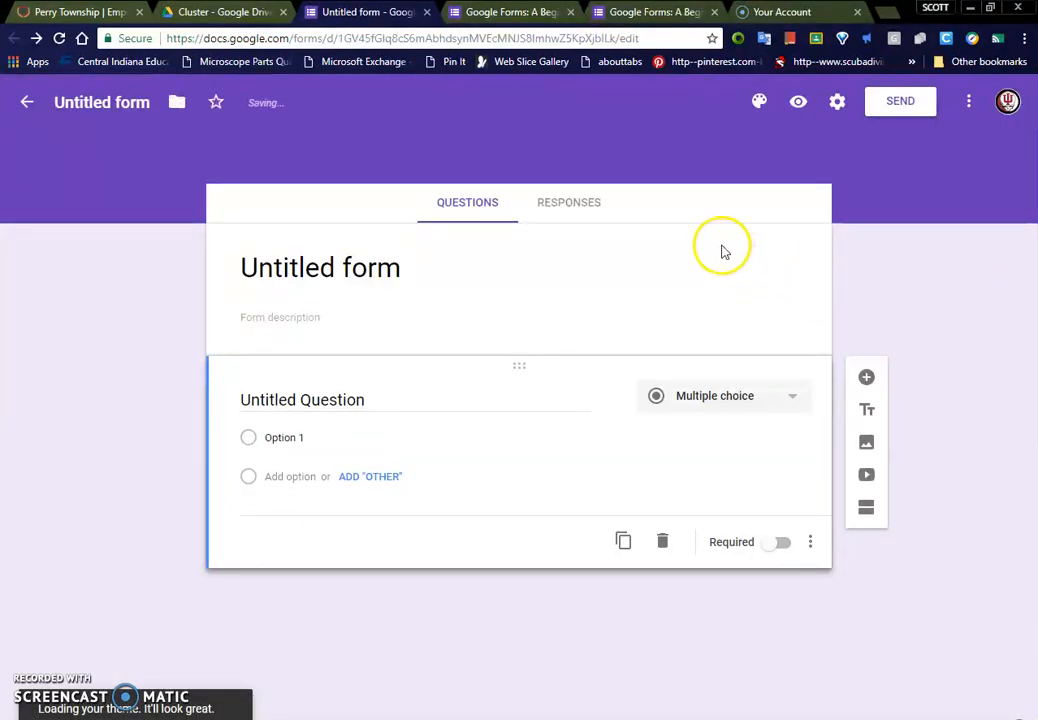
Step: Title the form "Daily Dendrites" and leave the form description blank
left_click(350, 260)
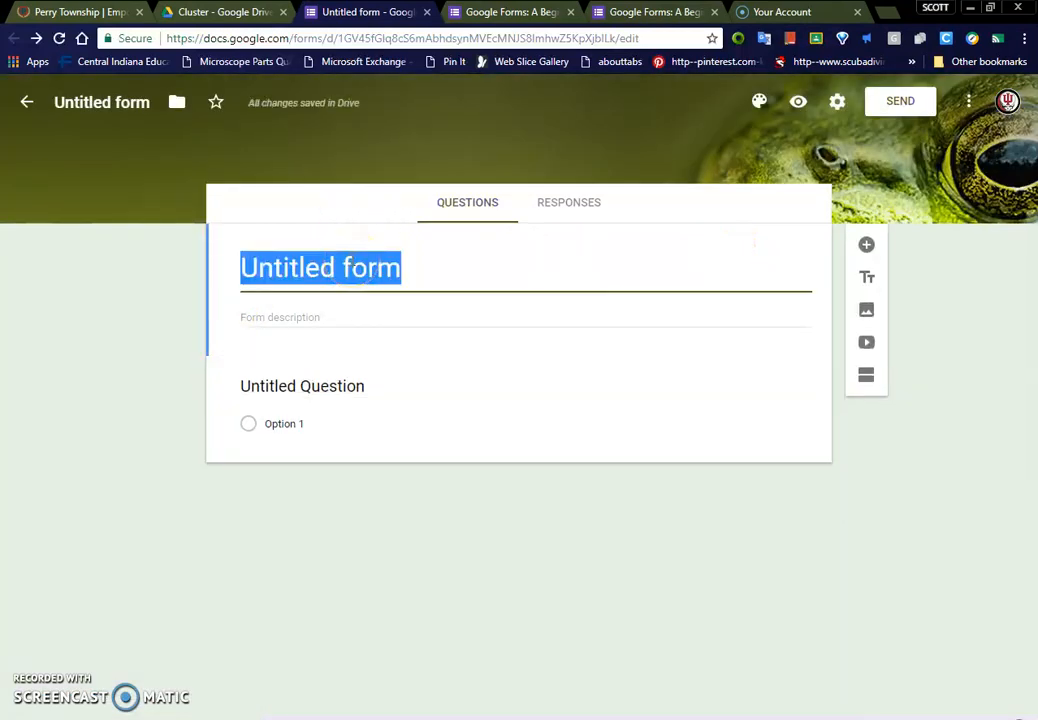
type("Daily D")
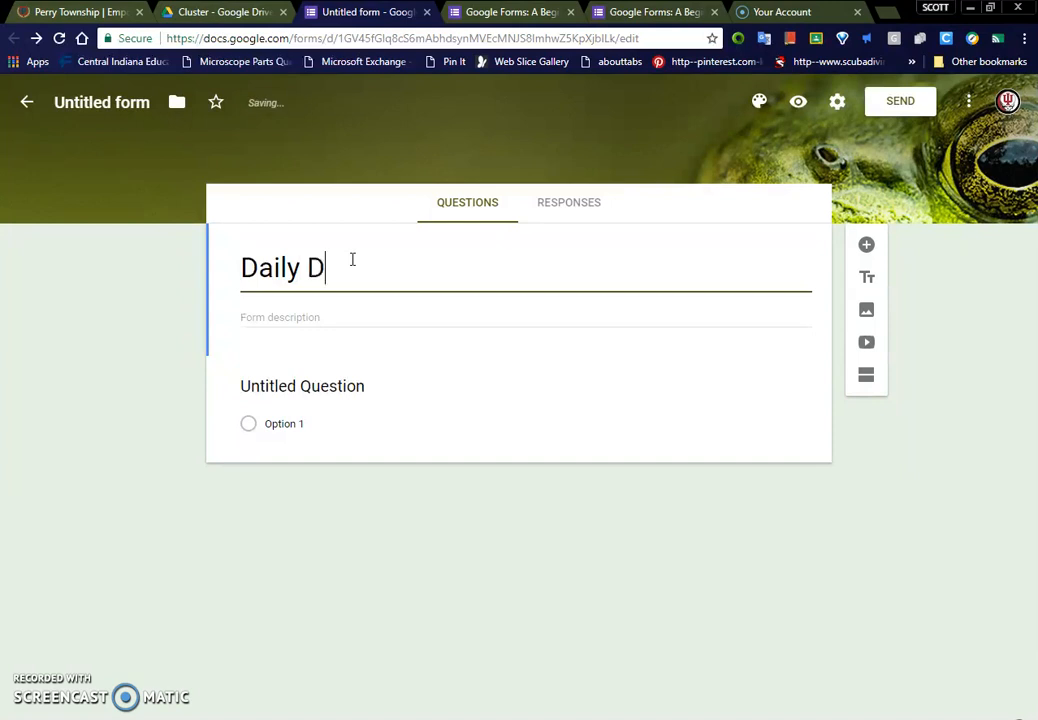
type("endrites")
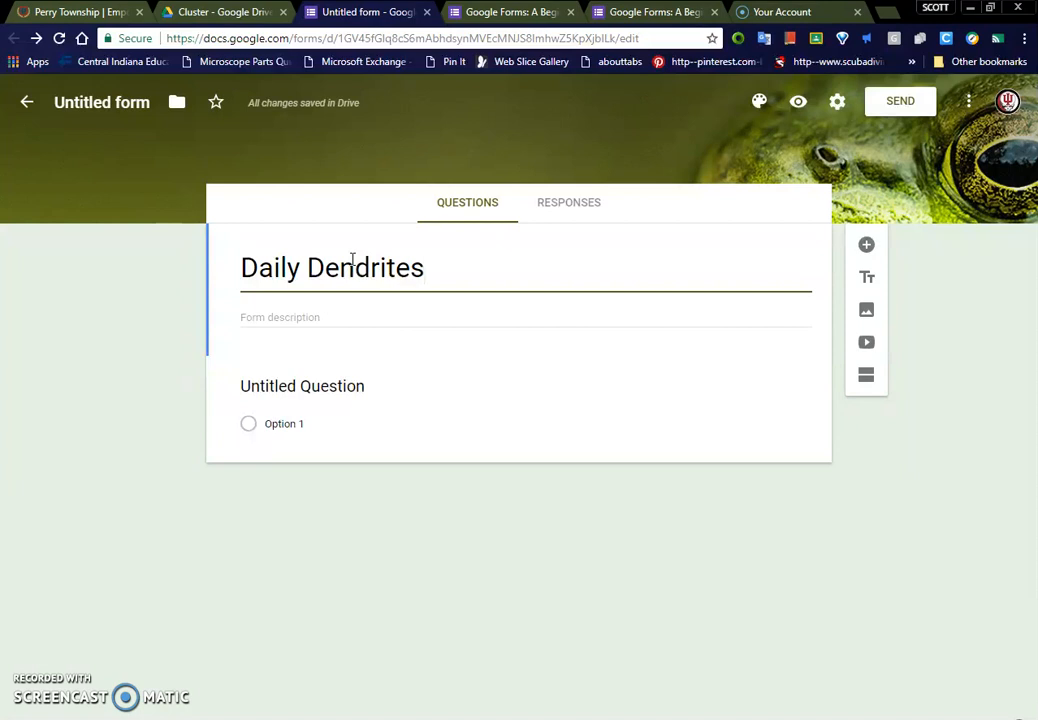
left_click(309, 319)
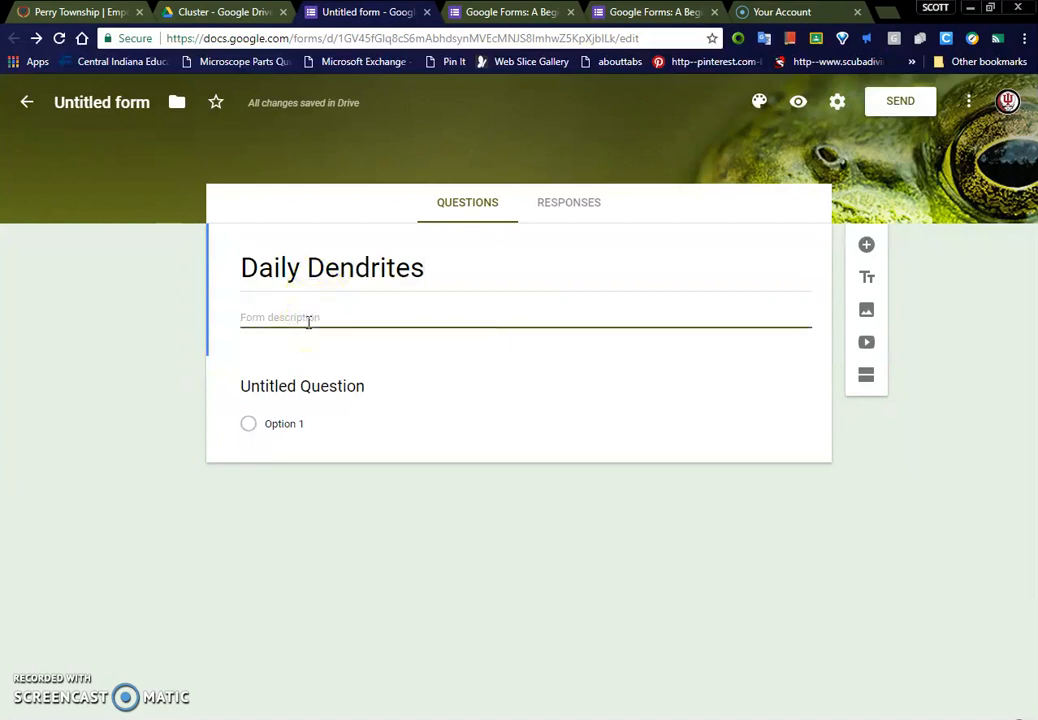
Step: Name the first question "Period", review the available question types and keep it as multiple choice
left_click(353, 389)
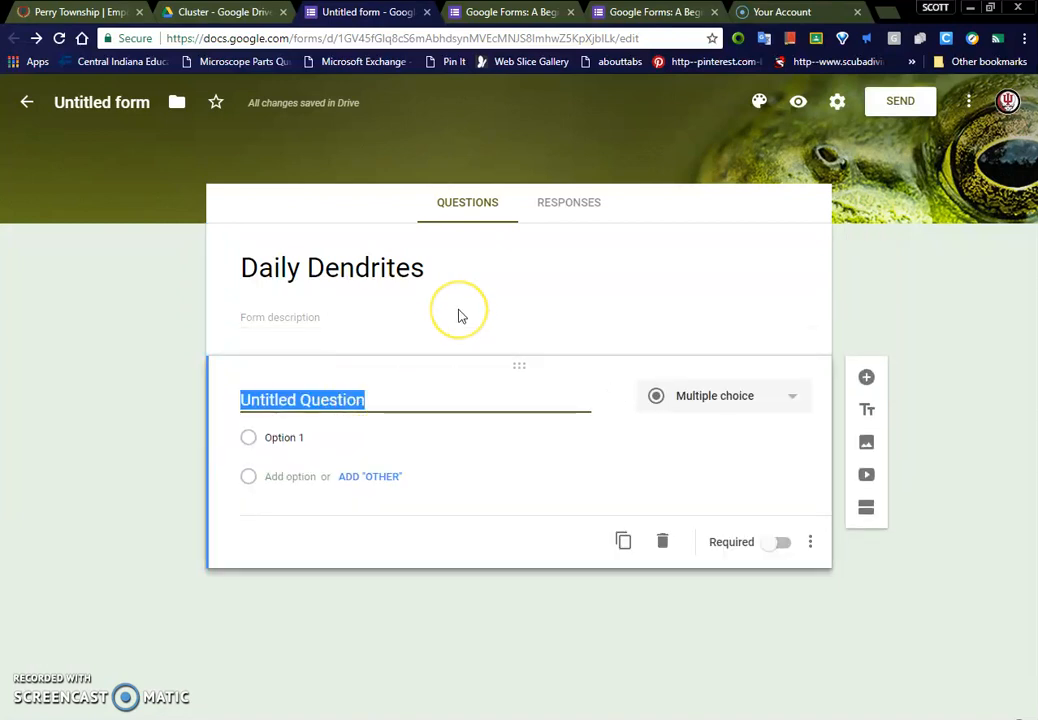
type("Per")
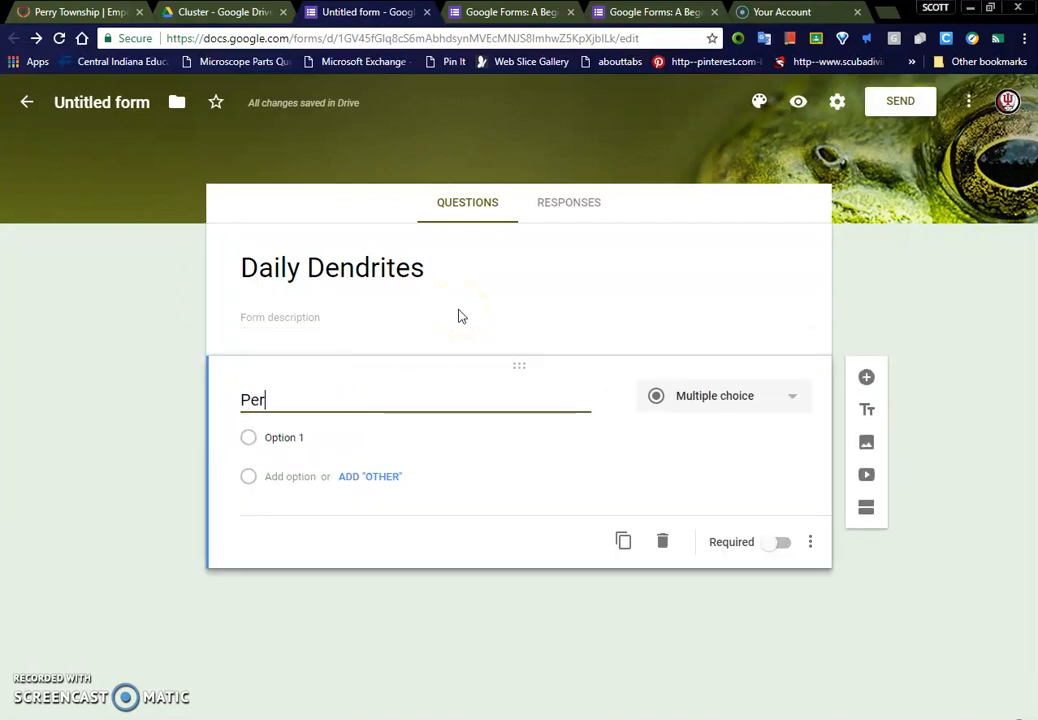
type("uid")
key("BackSpace")
key("BackSpace")
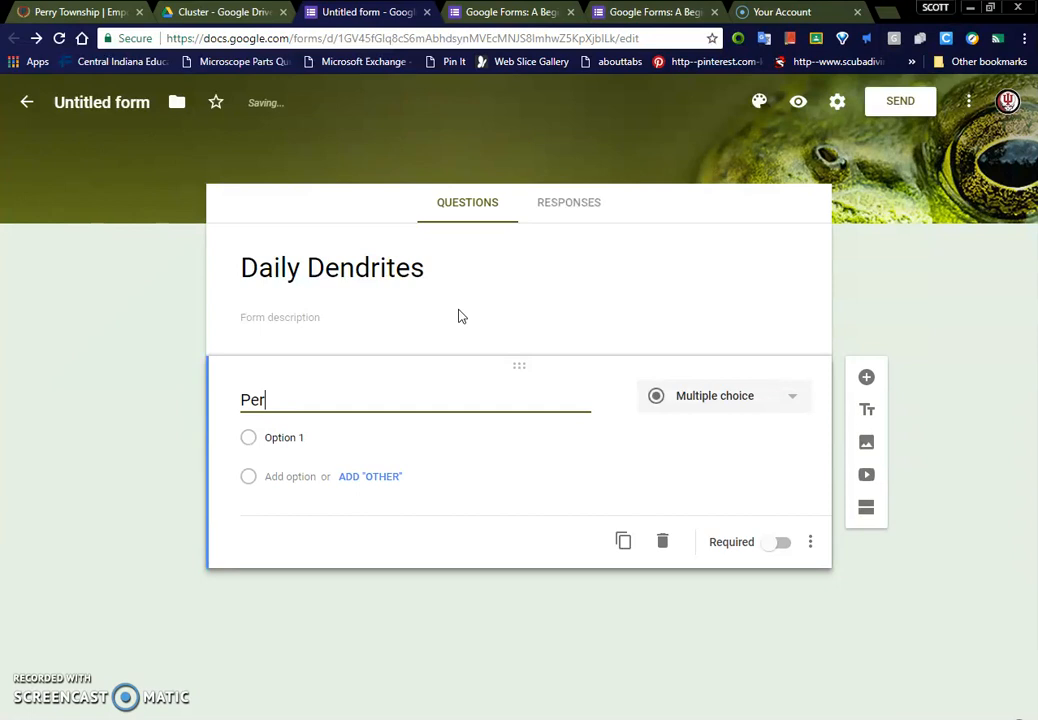
left_click(708, 390)
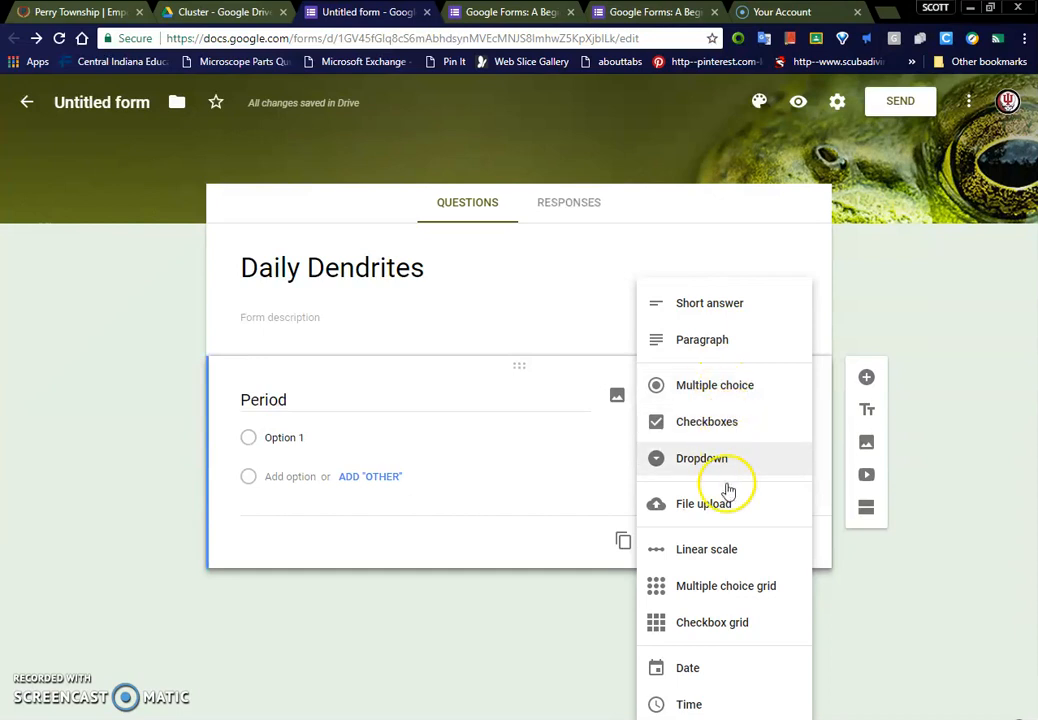
left_click(346, 412)
Step: Enter the answer options 1, 2, 3, 4, 5, 6 and 7 for the Period question
left_click(378, 439)
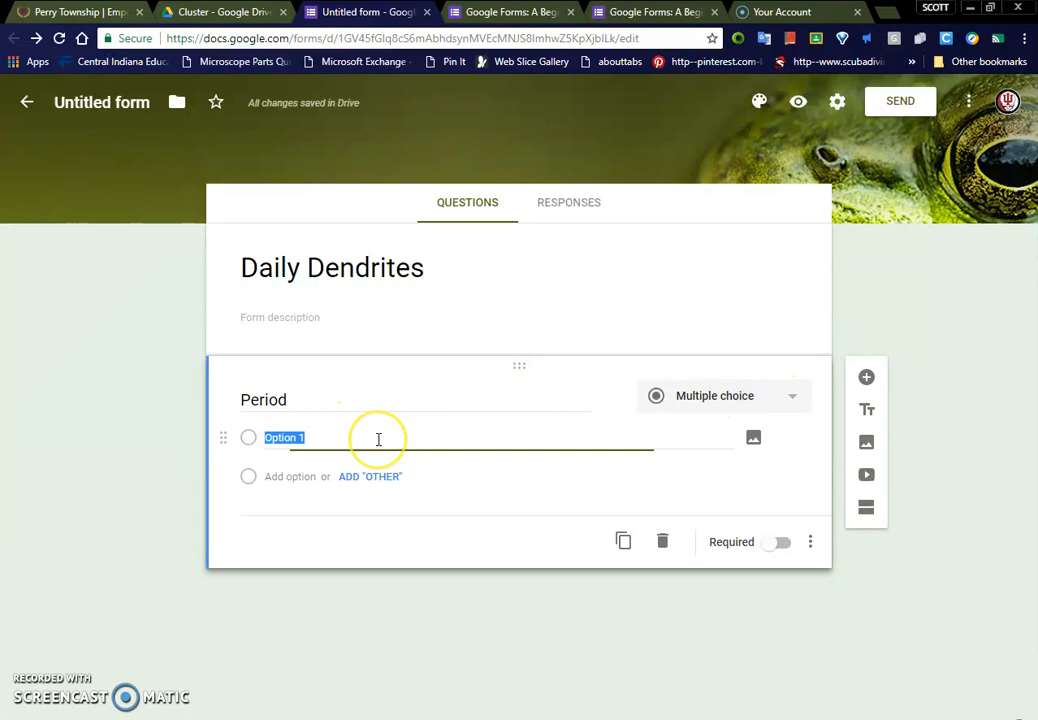
type("1")
key("Return")
type("2")
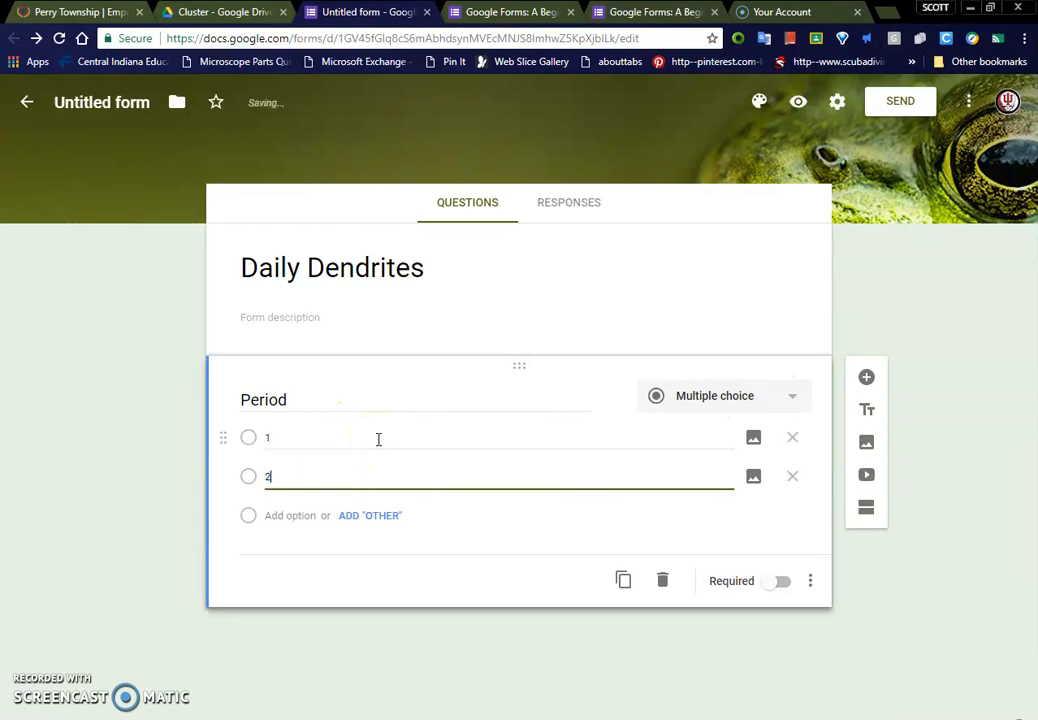
key("Return")
type("3")
key("Return")
type("4")
key("Return")
type("5")
key("Return")
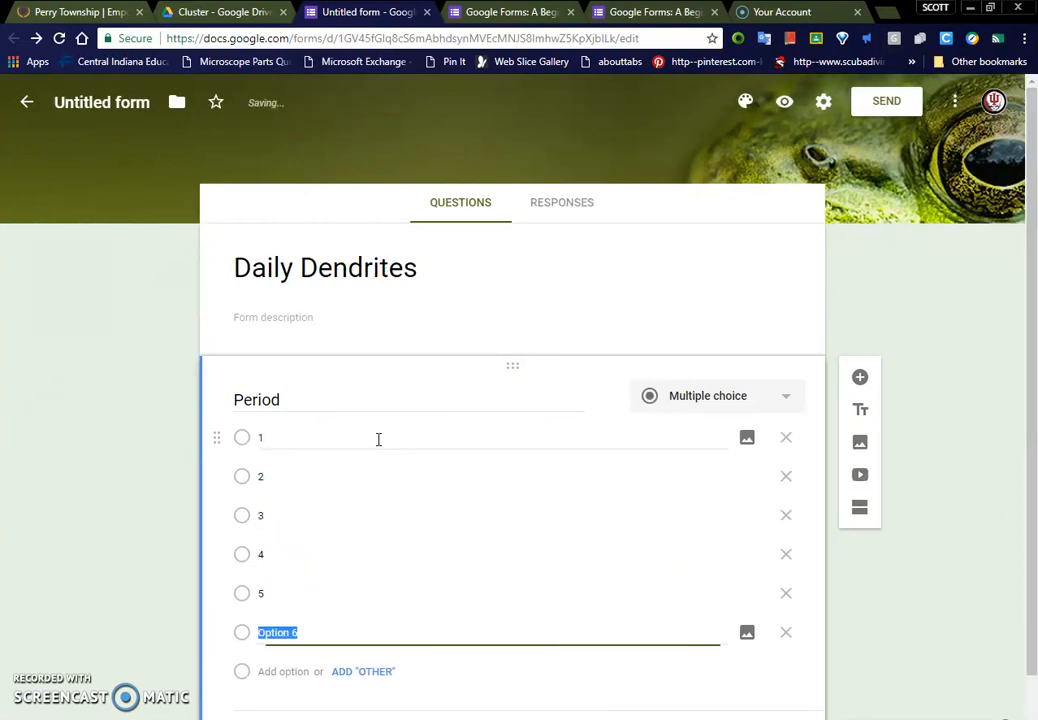
key("Return")
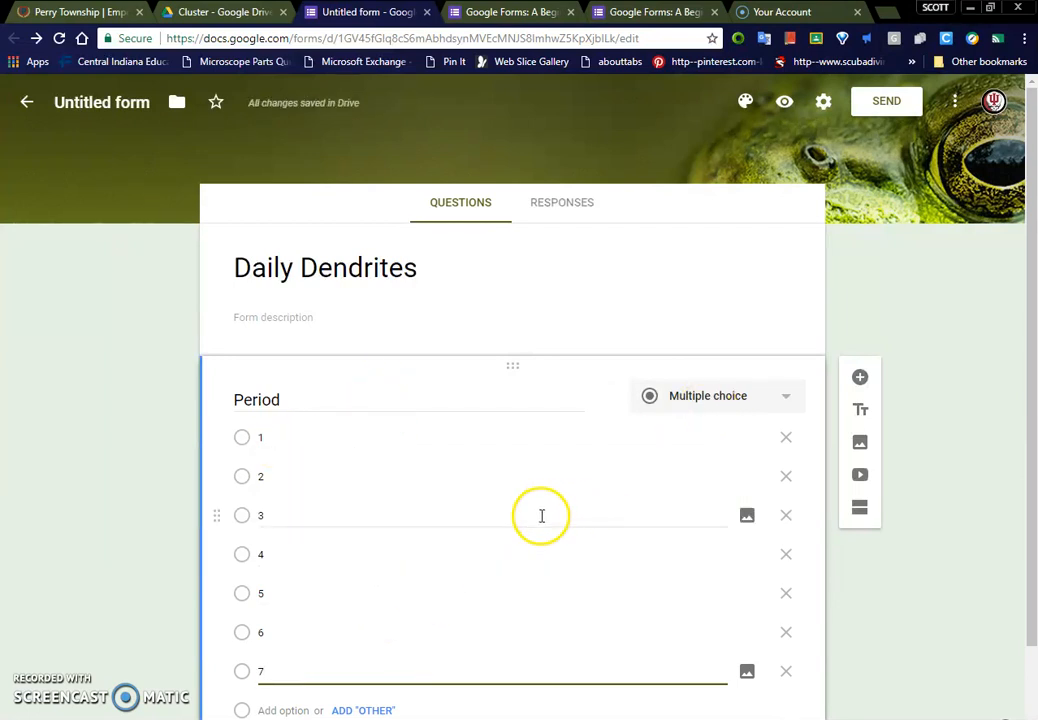
Step: Add a short answer question titled "Last Name" below the Period question
scroll(600, 530, "down", 1)
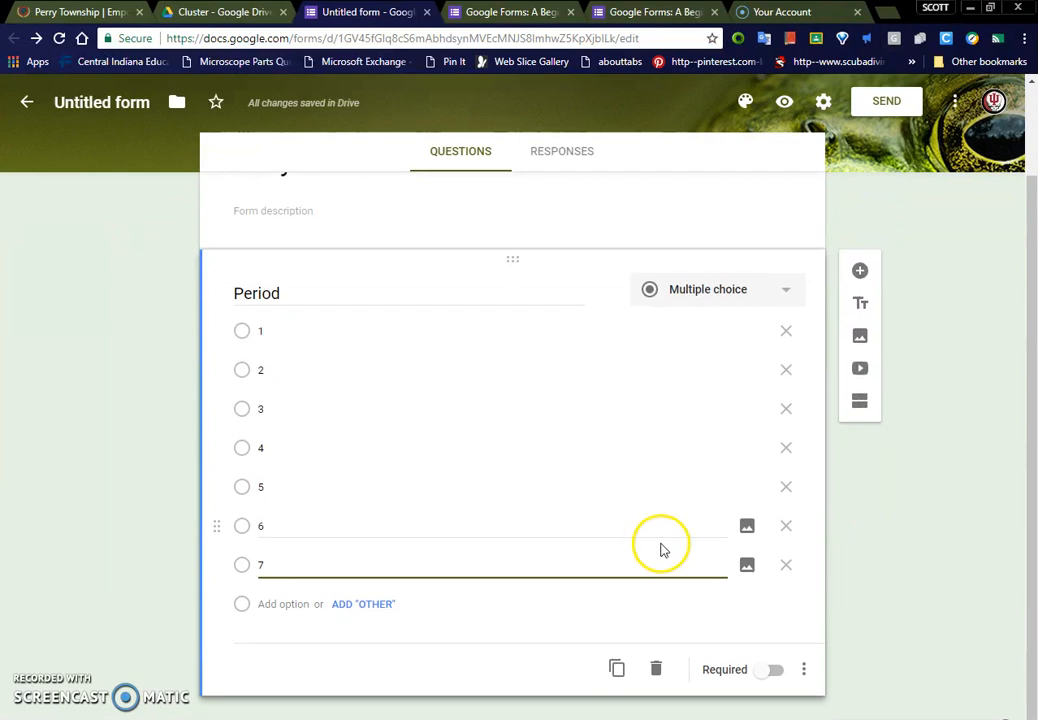
left_click(860, 272)
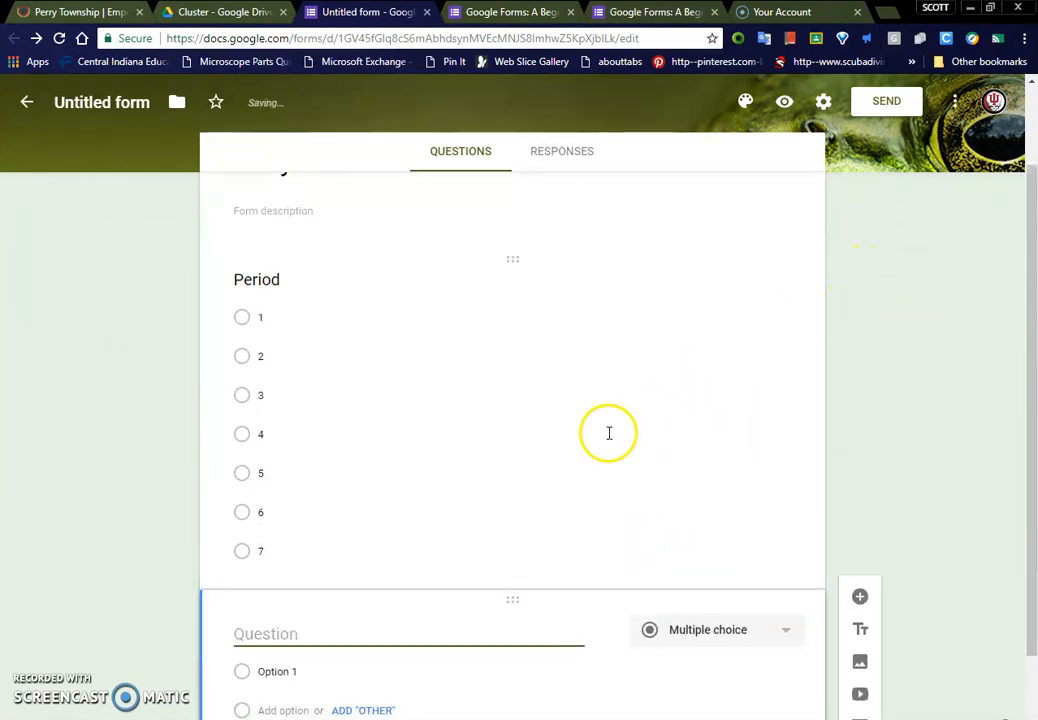
type("Last Name")
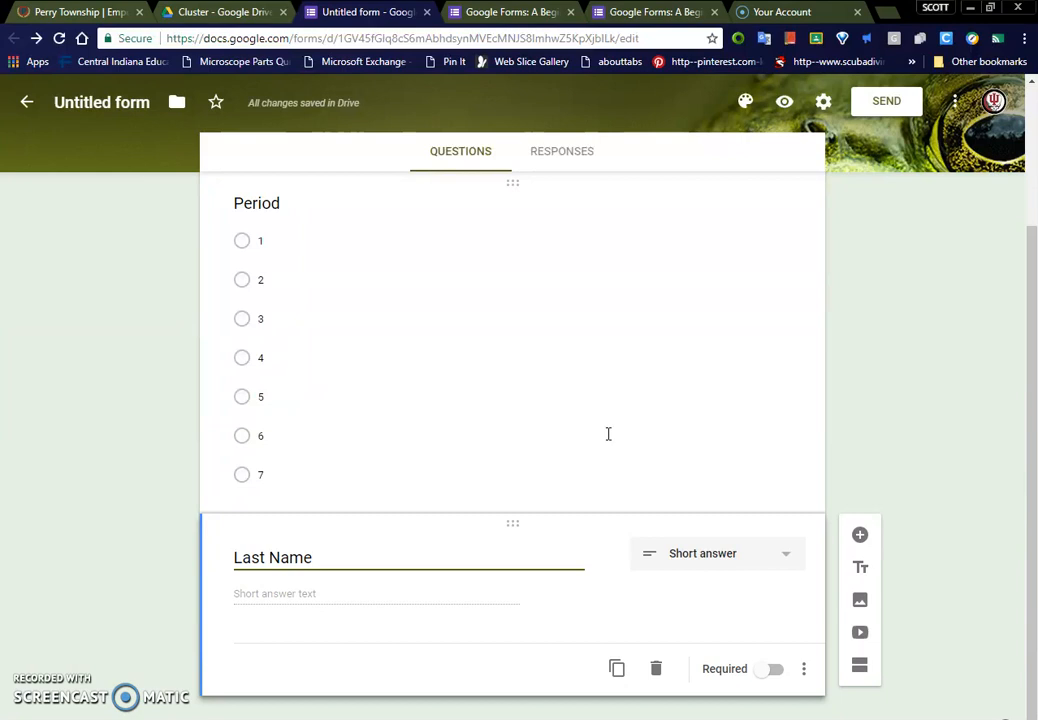
Step: Add a short answer question titled "First Name" below the Last Name question
left_click(859, 541)
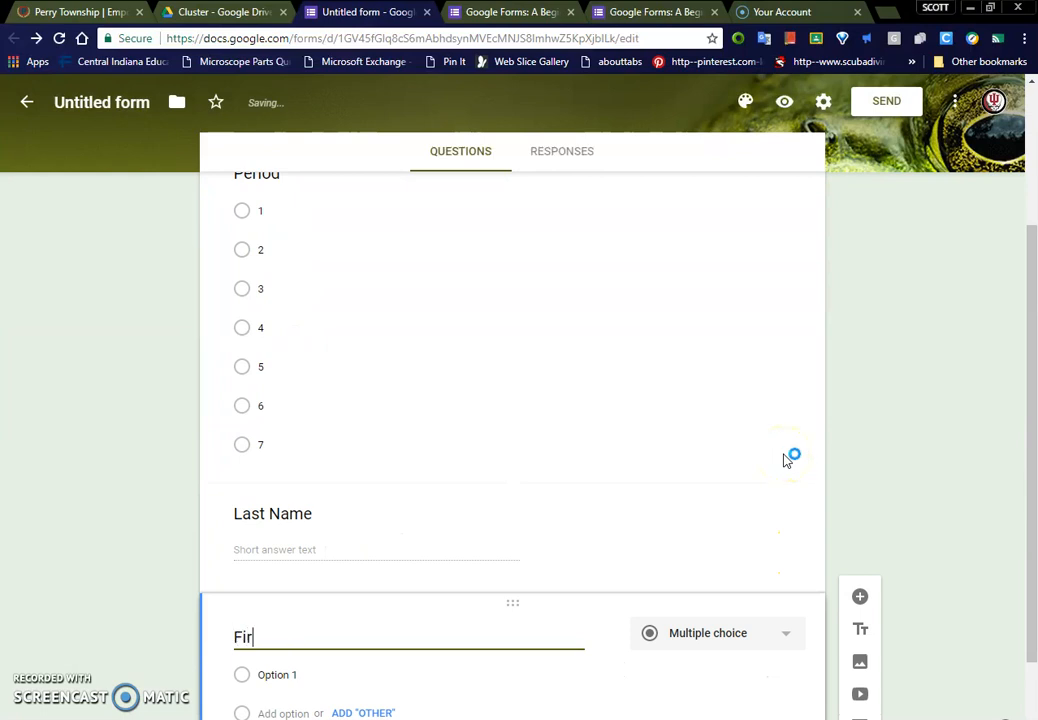
type("First Name")
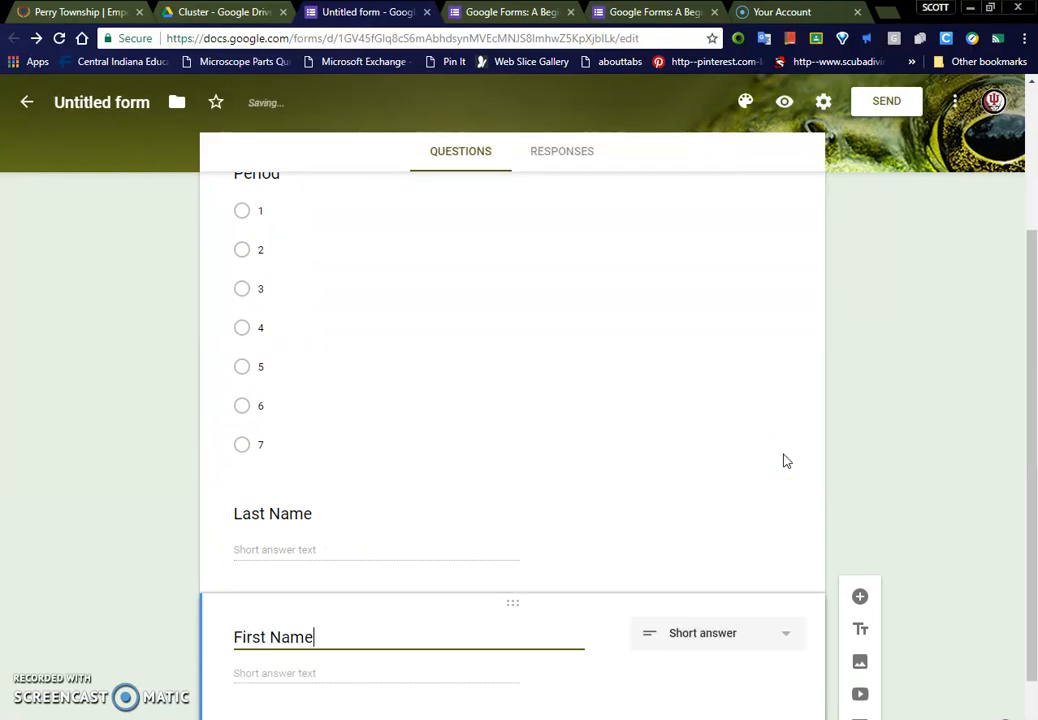
scroll(514, 429, "up", 3)
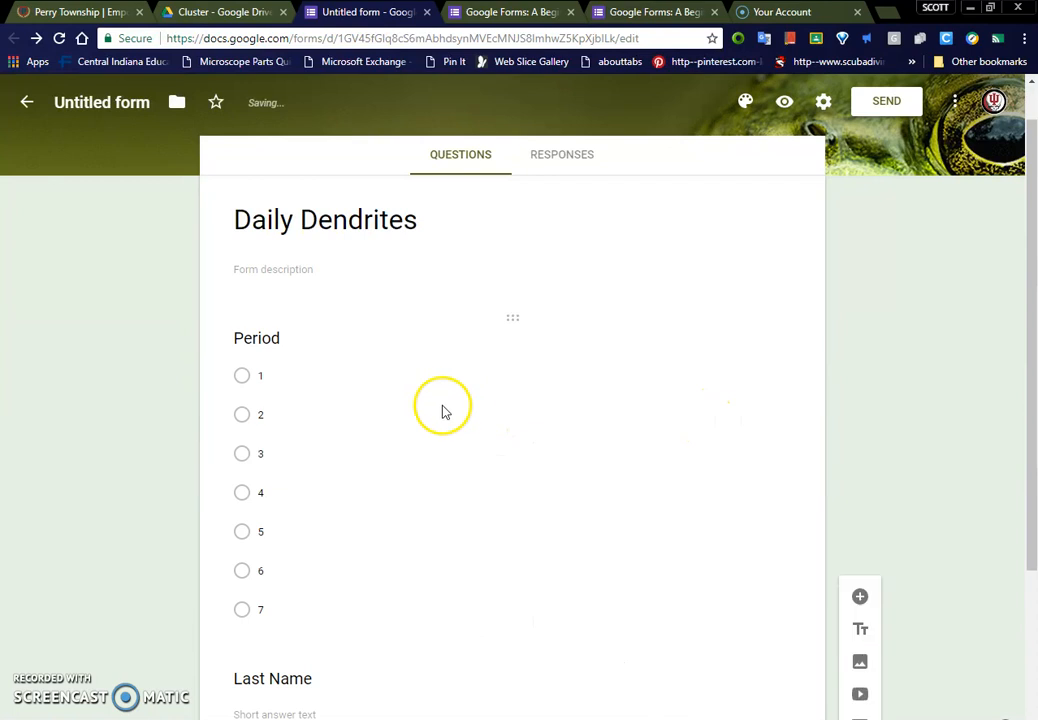
Step: Make the Period question required
scroll(477, 577, "down", 3)
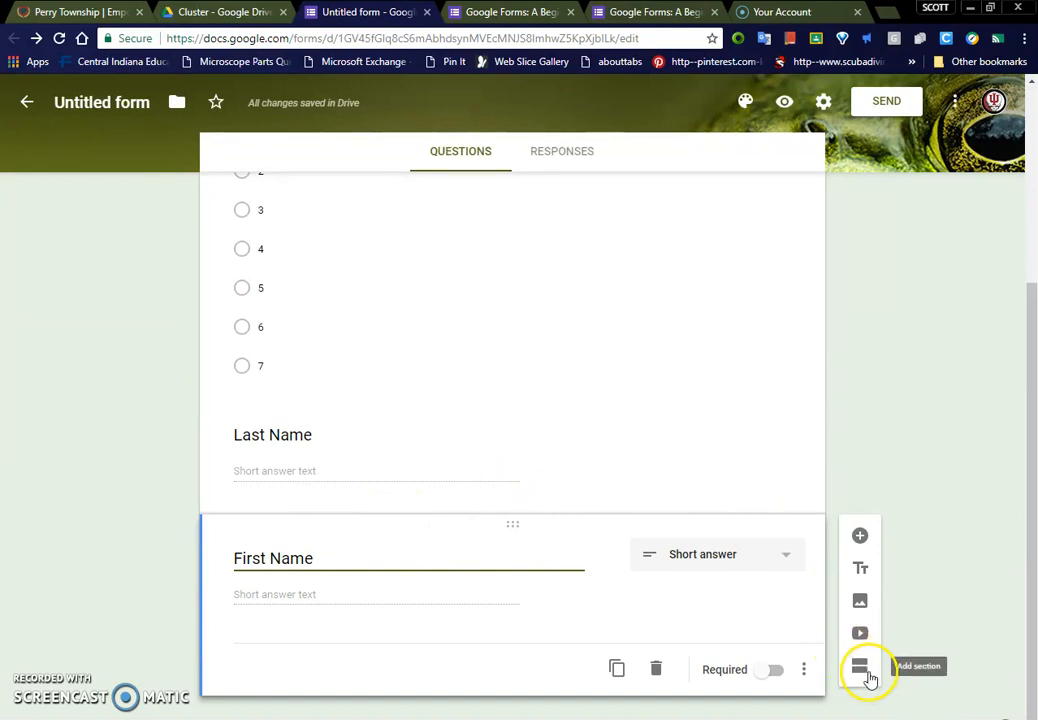
scroll(608, 527, "up", 4)
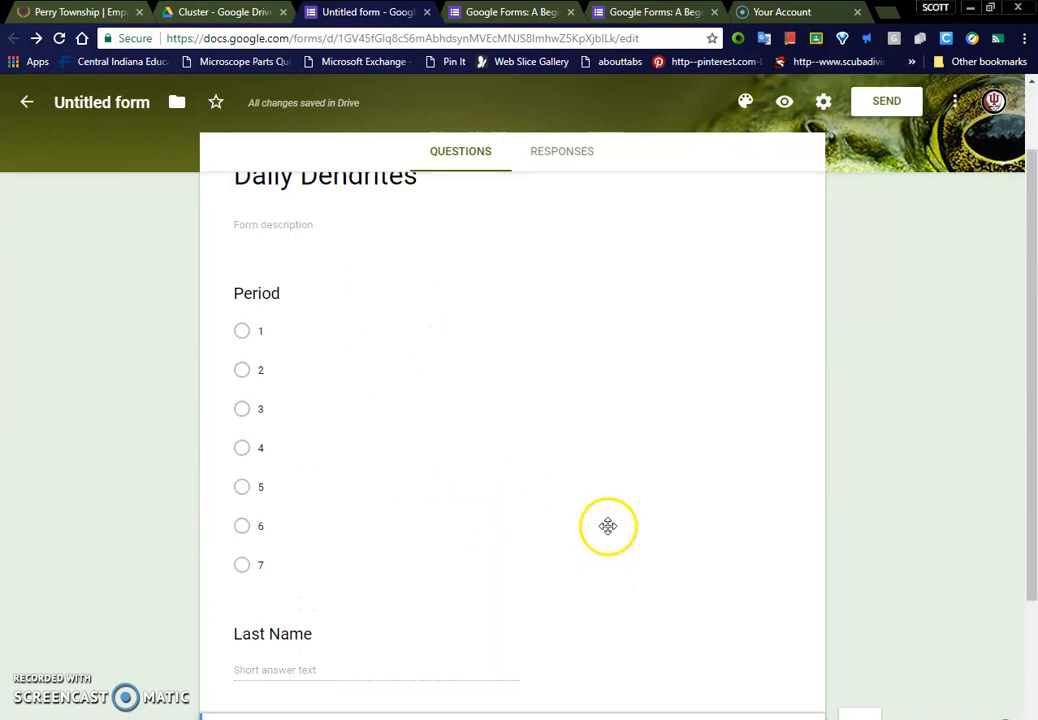
left_click(608, 527)
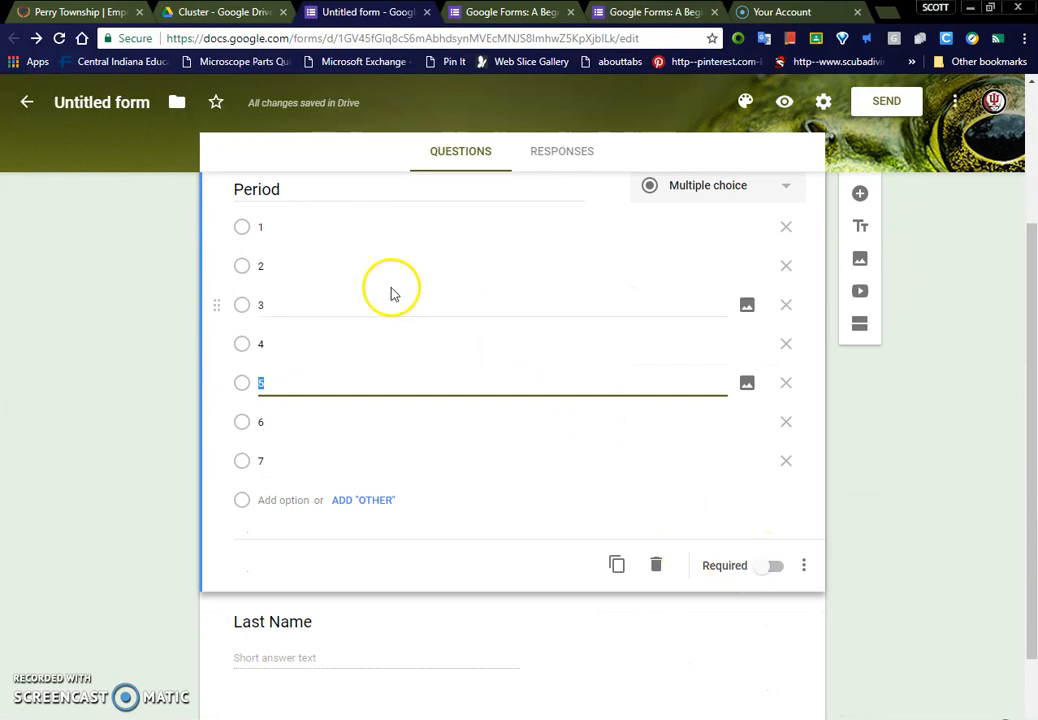
scroll(410, 400, "up", 3)
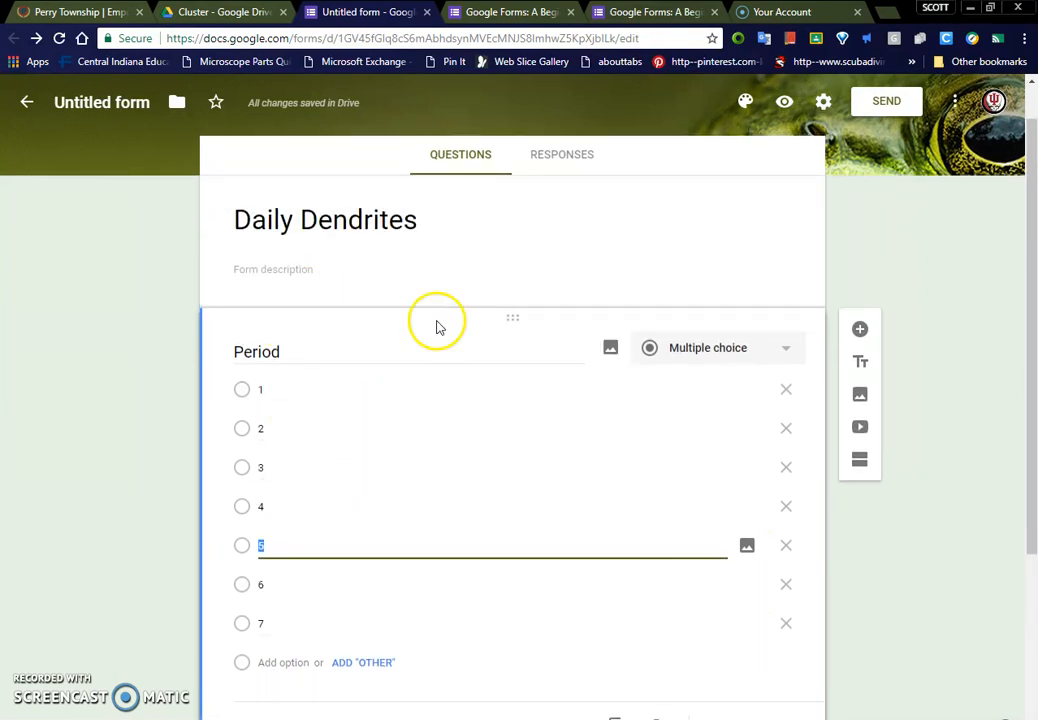
scroll(674, 614, "down", 1)
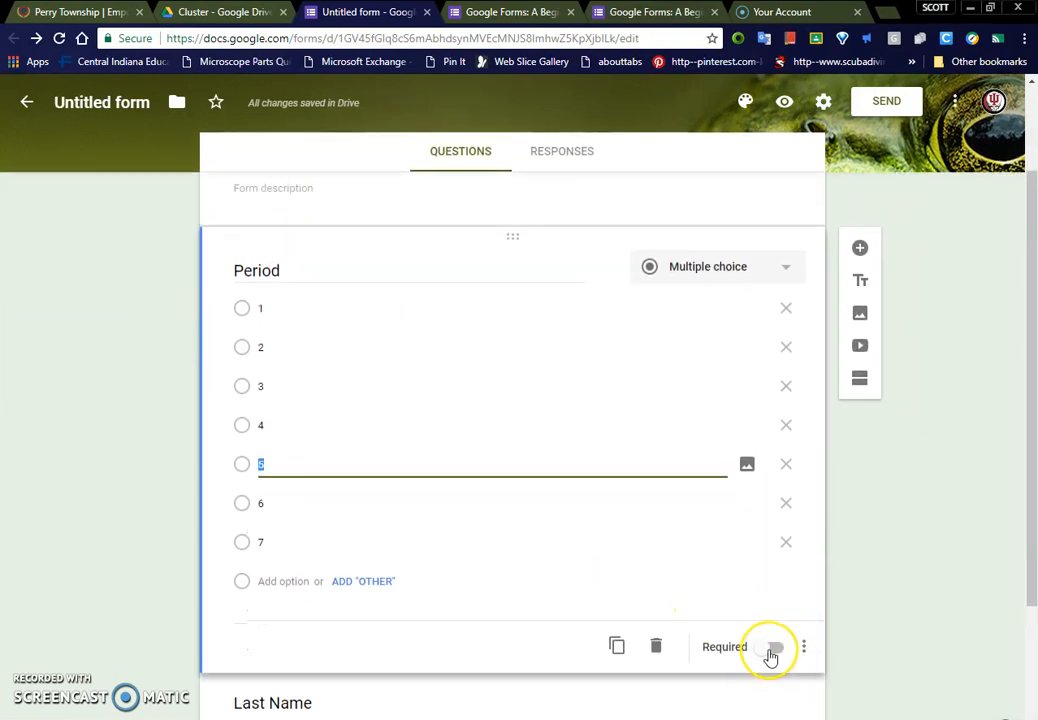
left_click(771, 652)
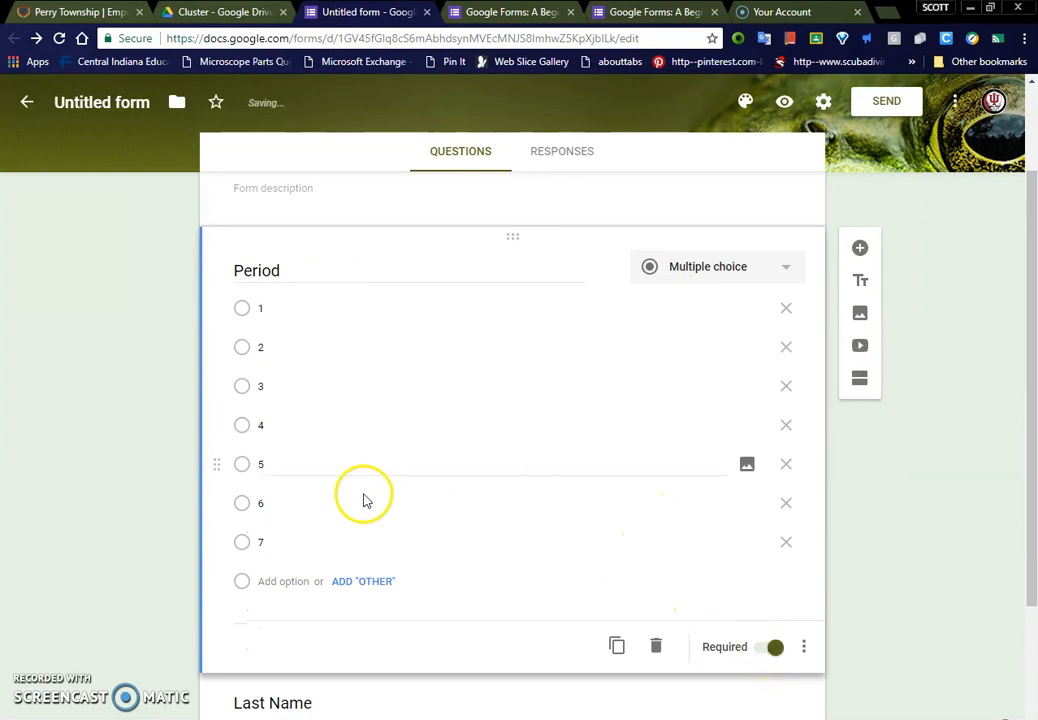
Step: Make both the Last Name and First Name questions required
scroll(531, 524, "down", 2)
left_click(487, 540)
left_click(773, 562)
left_click(473, 660)
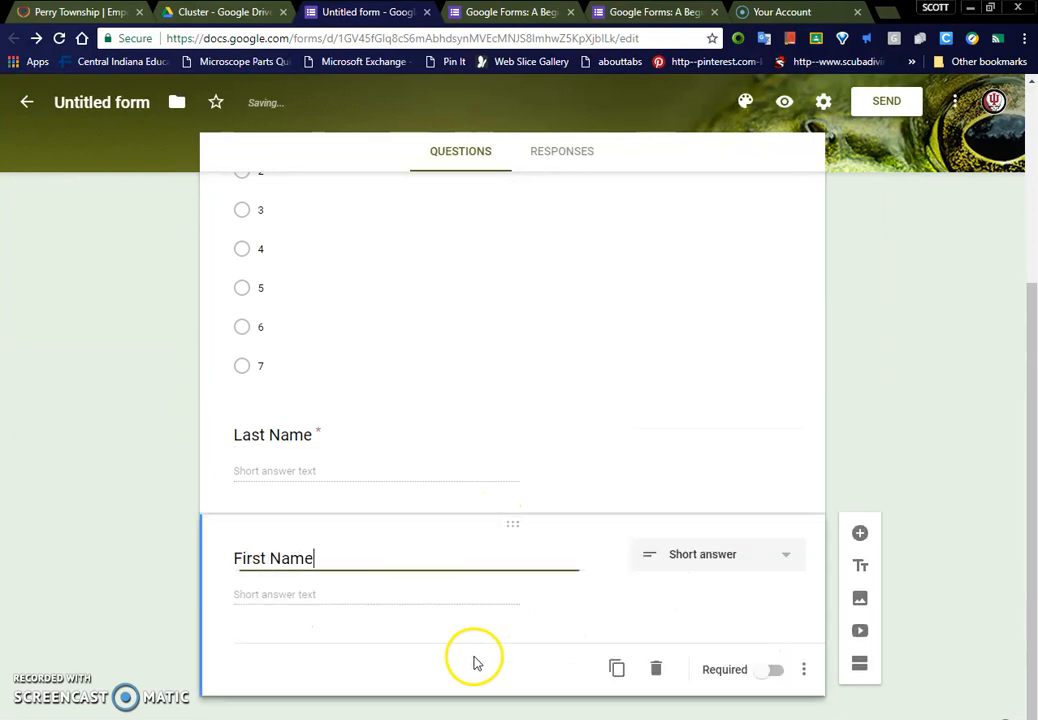
left_click(772, 671)
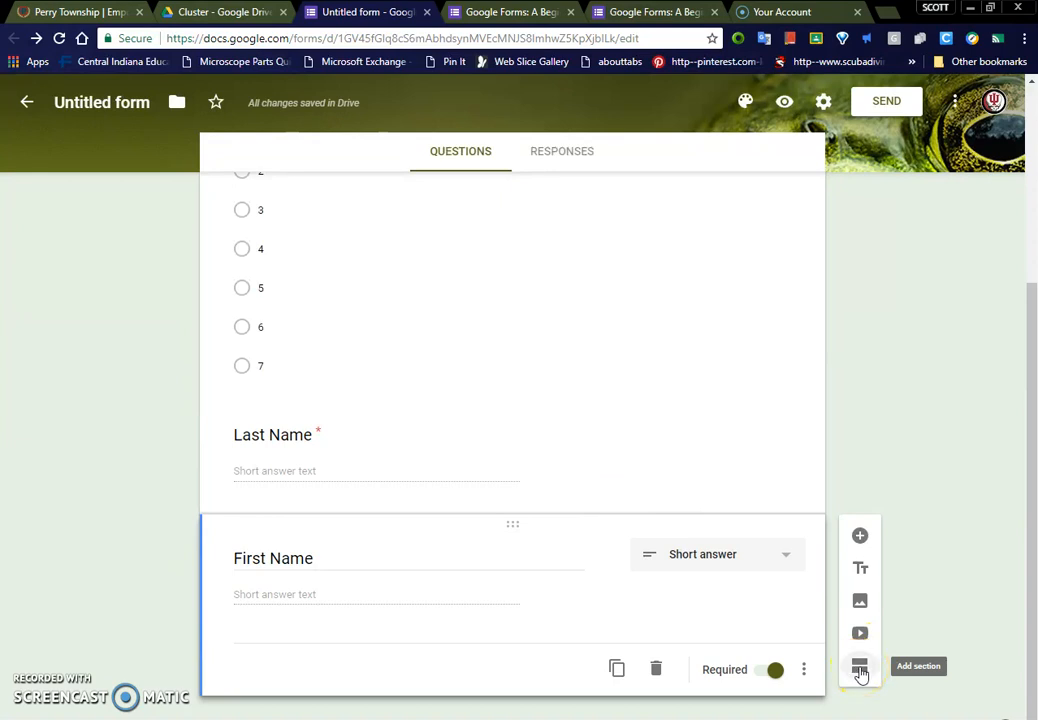
Step: Add a second section below the First Name question and title it "Daily Dendrites"
left_click(860, 668)
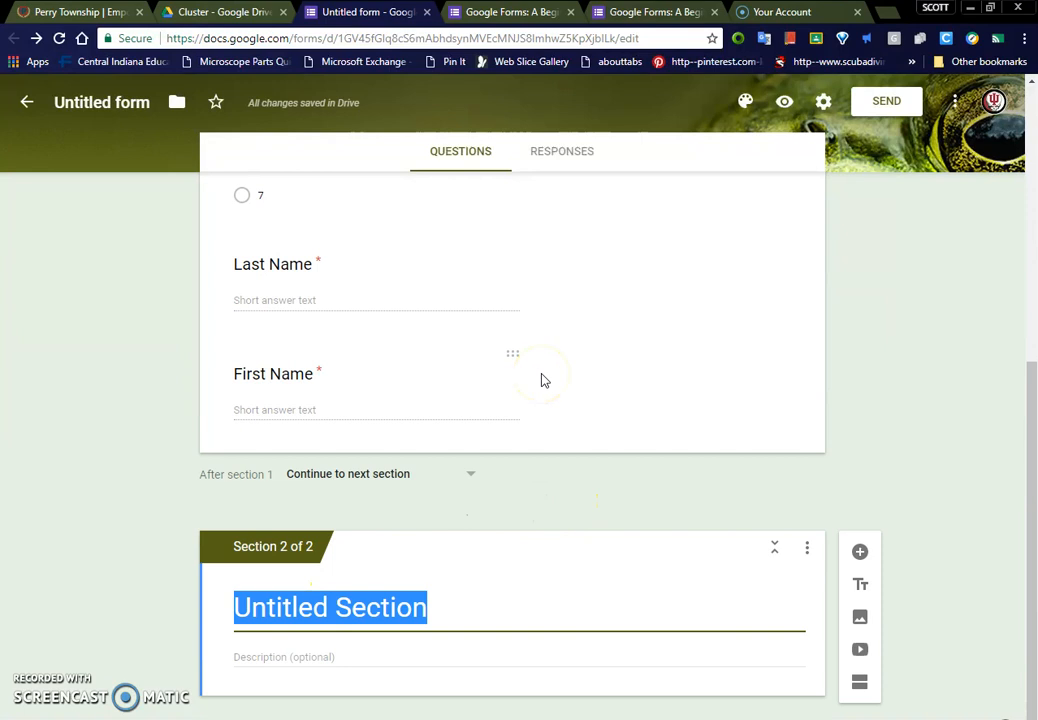
type("Dailt")
key("BackSpace")
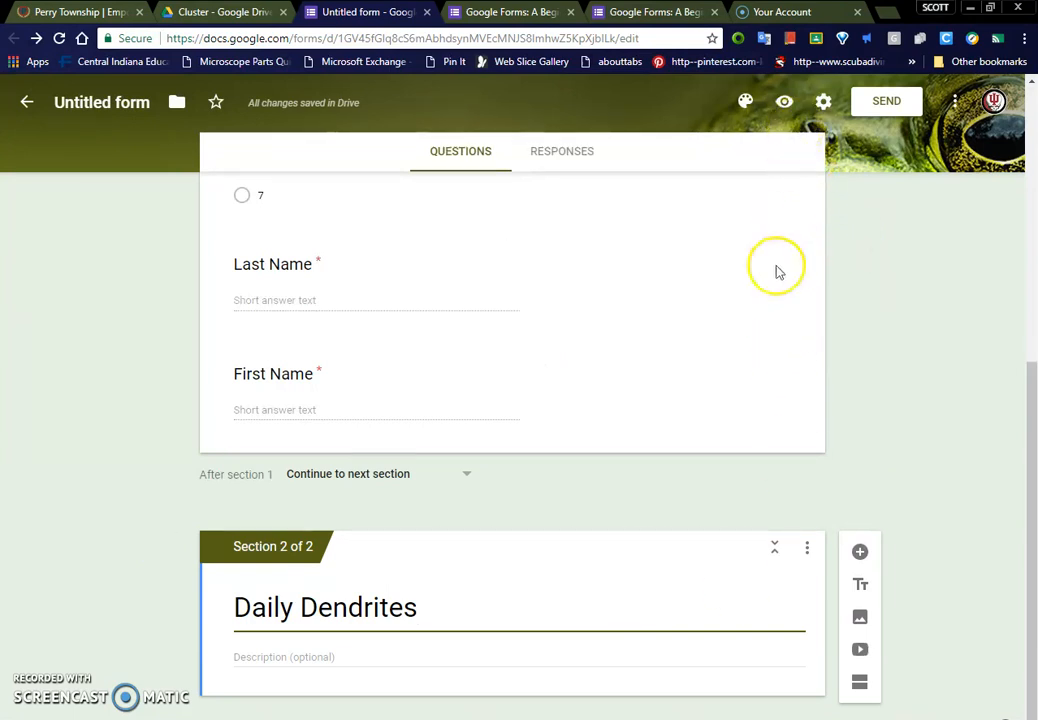
Step: Preview the form and fill in its first page with period 1 and a respondent's last and first name
scroll(813, 322, "up", 2)
scroll(800, 350, "up", 3)
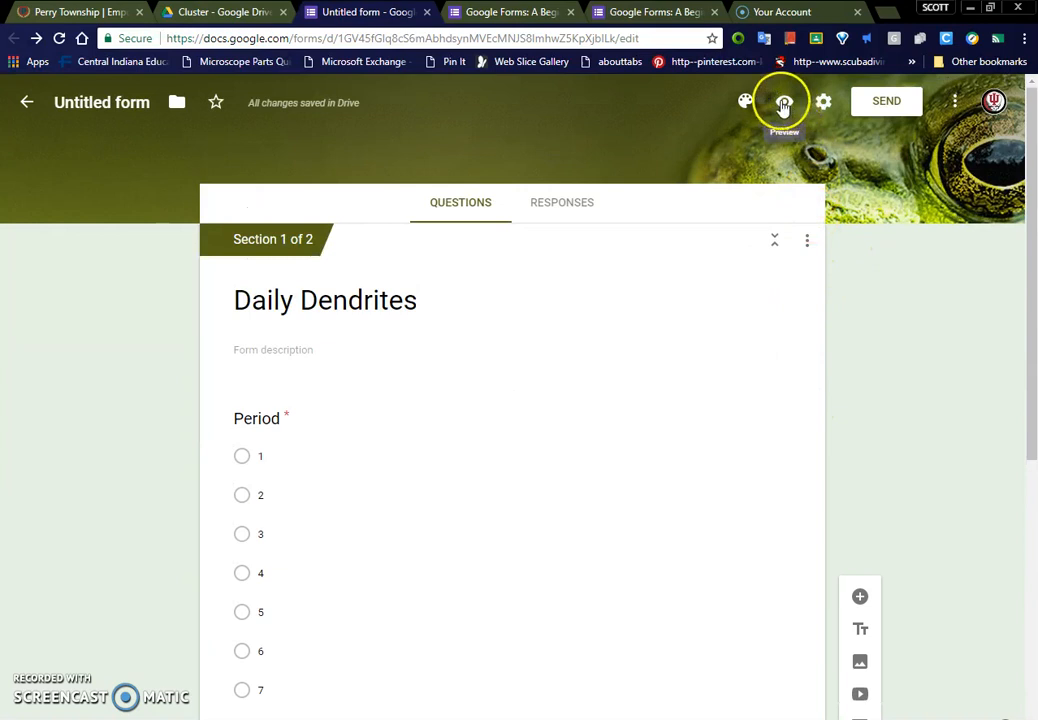
left_click(784, 106)
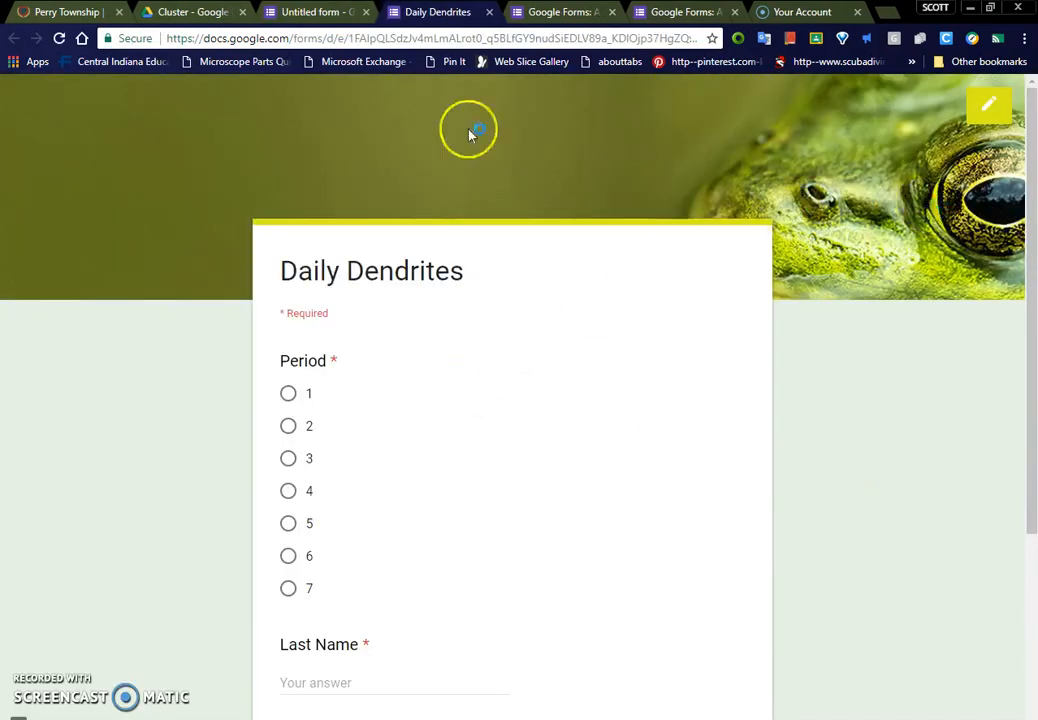
left_click(294, 408)
scroll(417, 435, "down", 2)
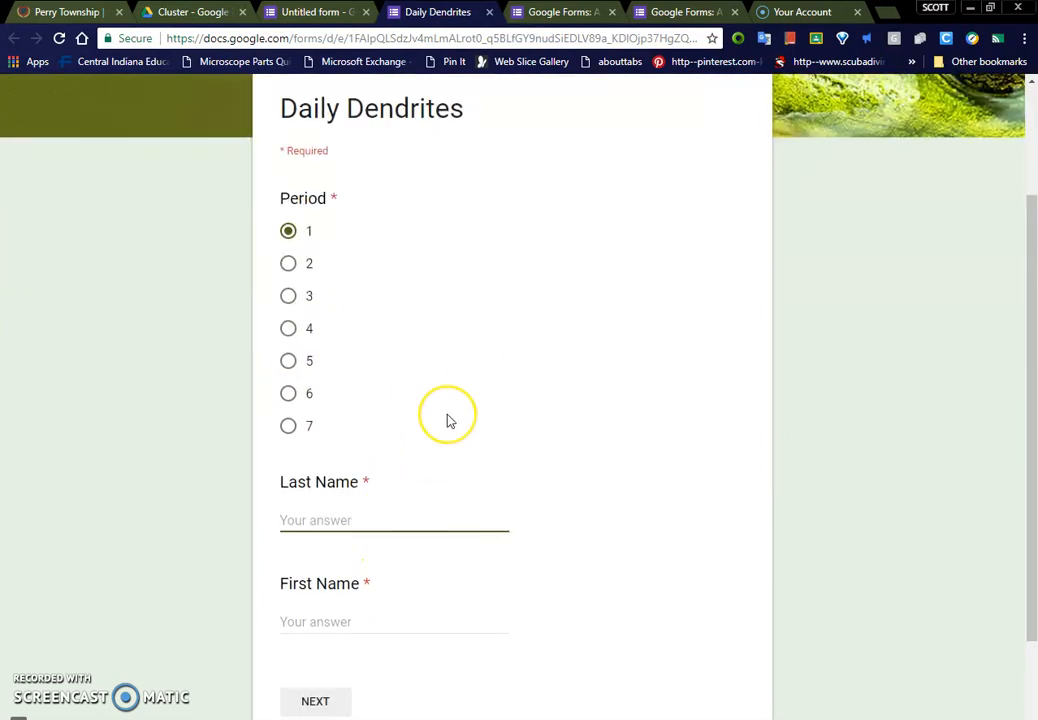
type("Simmonds")
key("Tab")
type("S")
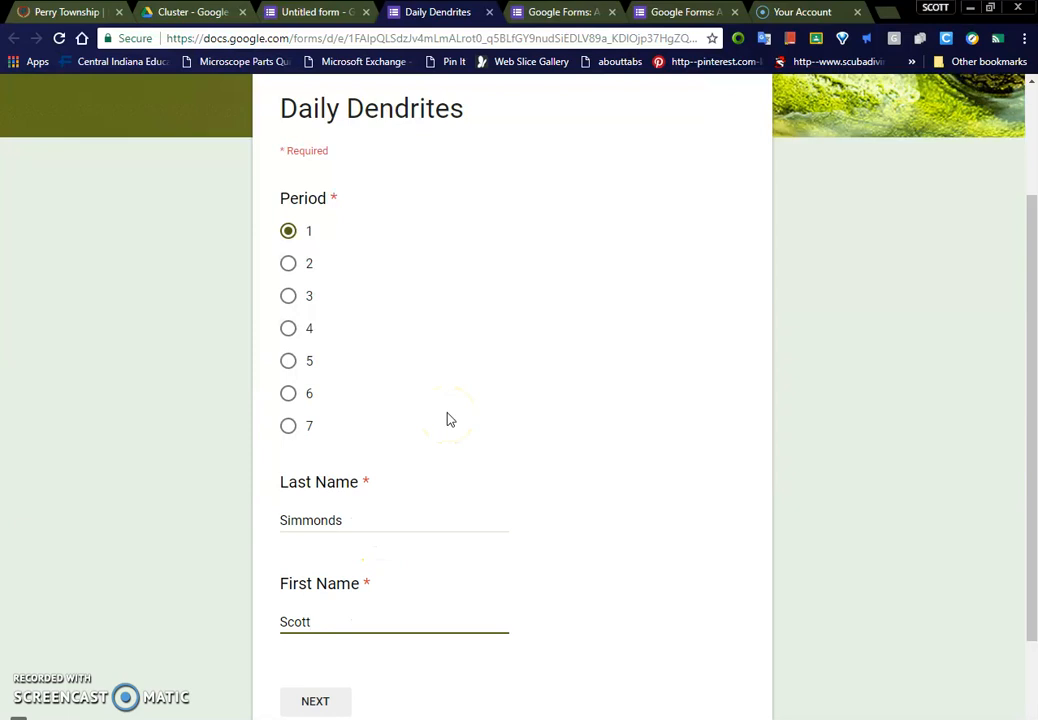
Step: Continue to the second section of the form preview and close the preview without submitting
scroll(447, 420, "down", 2)
left_click(327, 570)
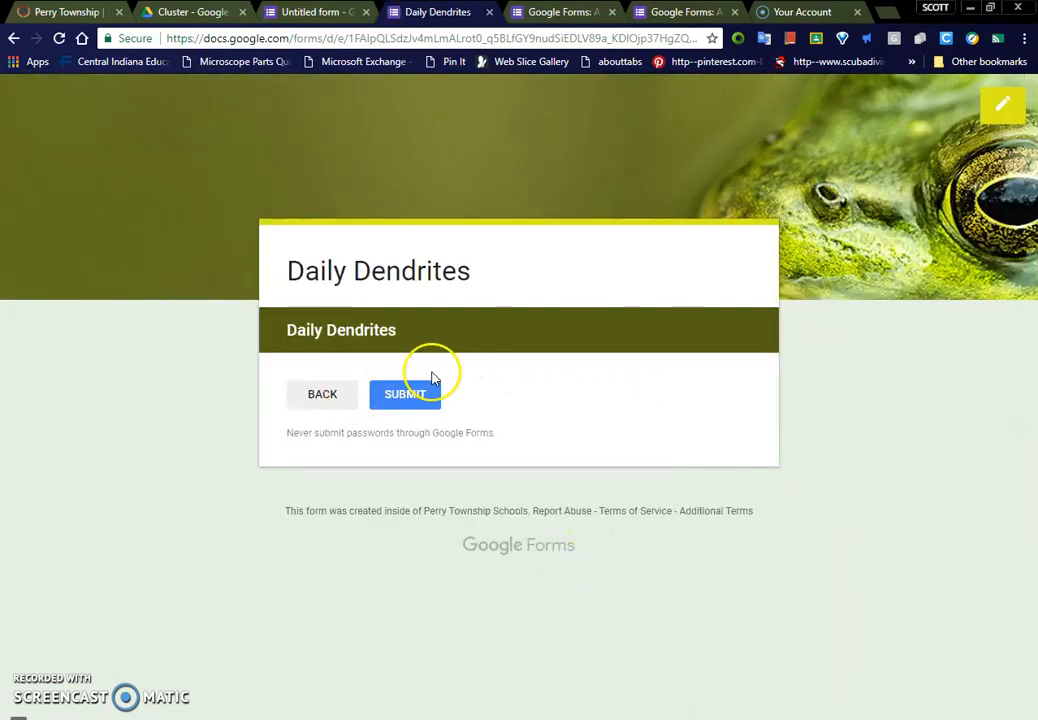
left_click(490, 12)
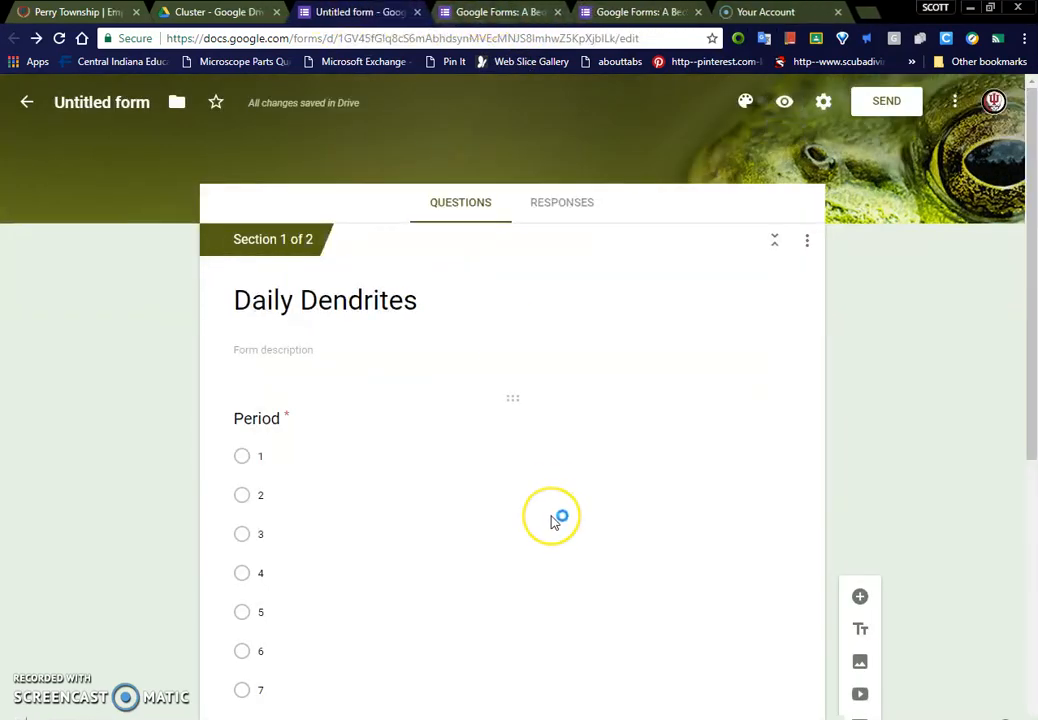
Step: Add a question titled "Bell Ringer" to the second Daily Dendrites section
scroll(553, 520, "down", 5)
left_click(424, 670)
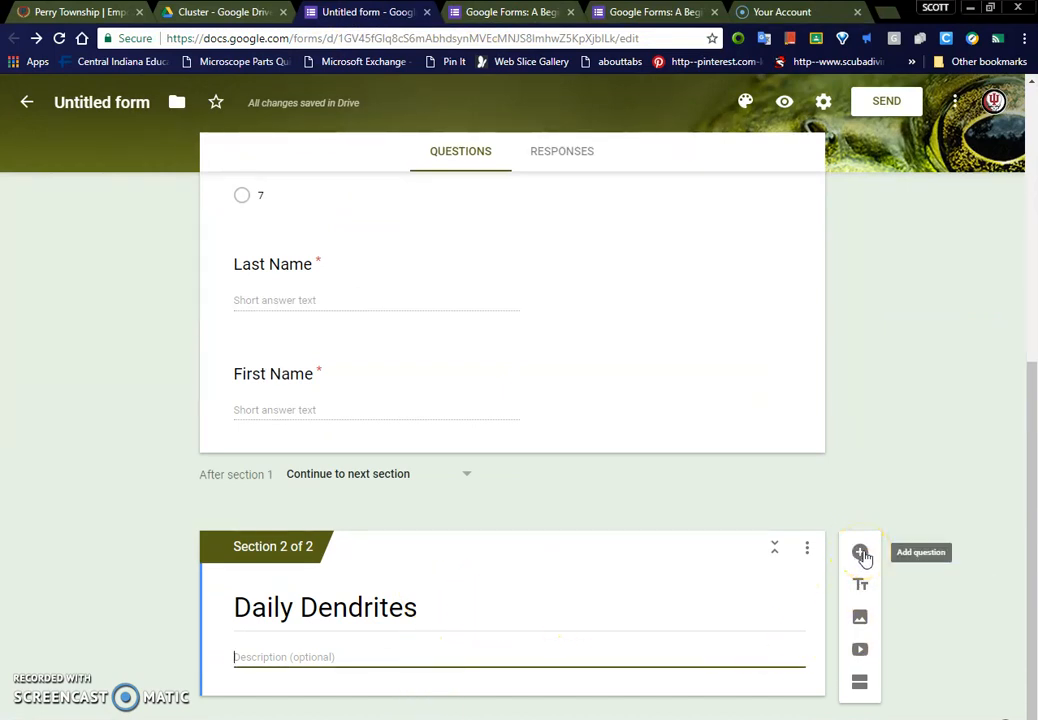
left_click(862, 556)
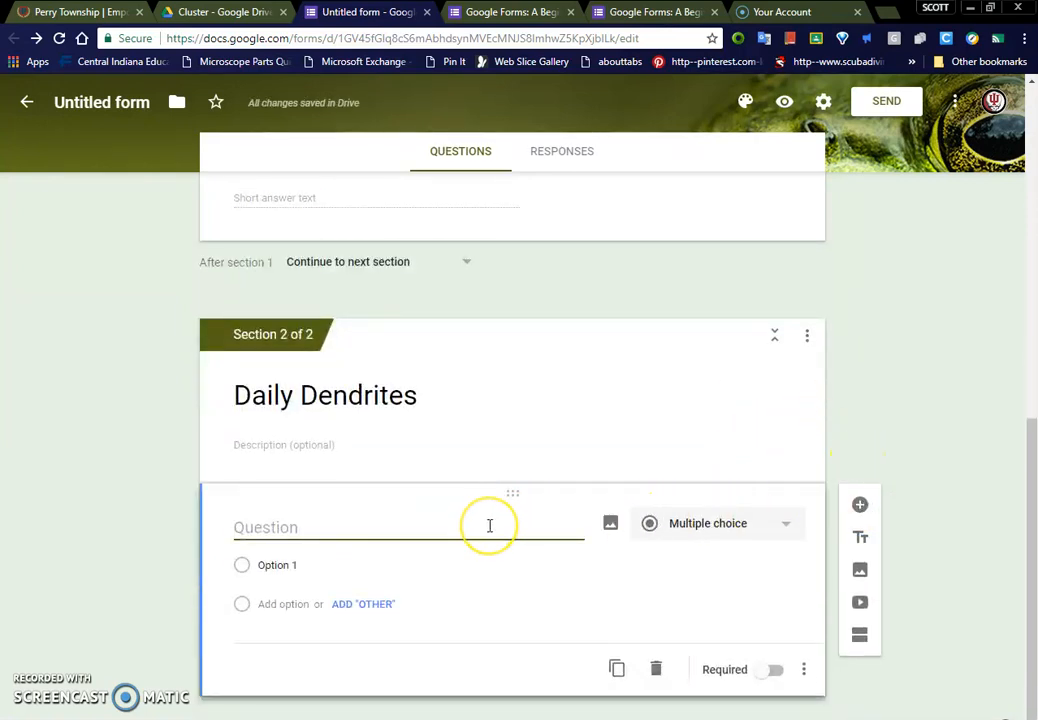
key("BackSpace")
key("BackSpace")
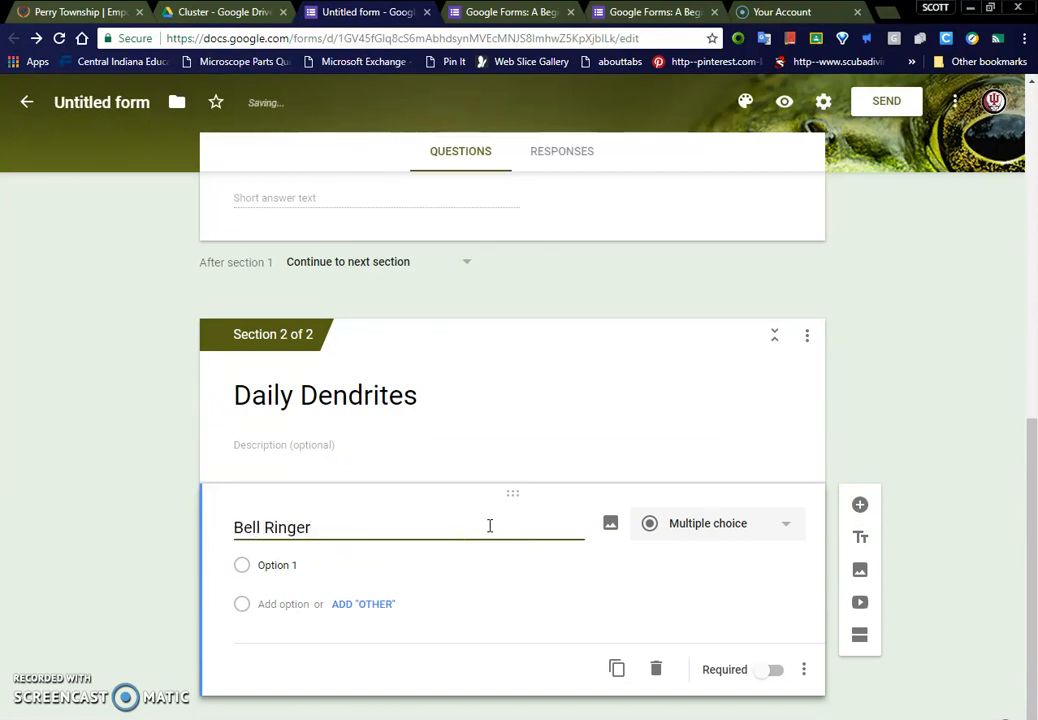
Step: Set the Bell Ringer question to short answer and make it required
left_click(686, 528)
left_click(706, 314)
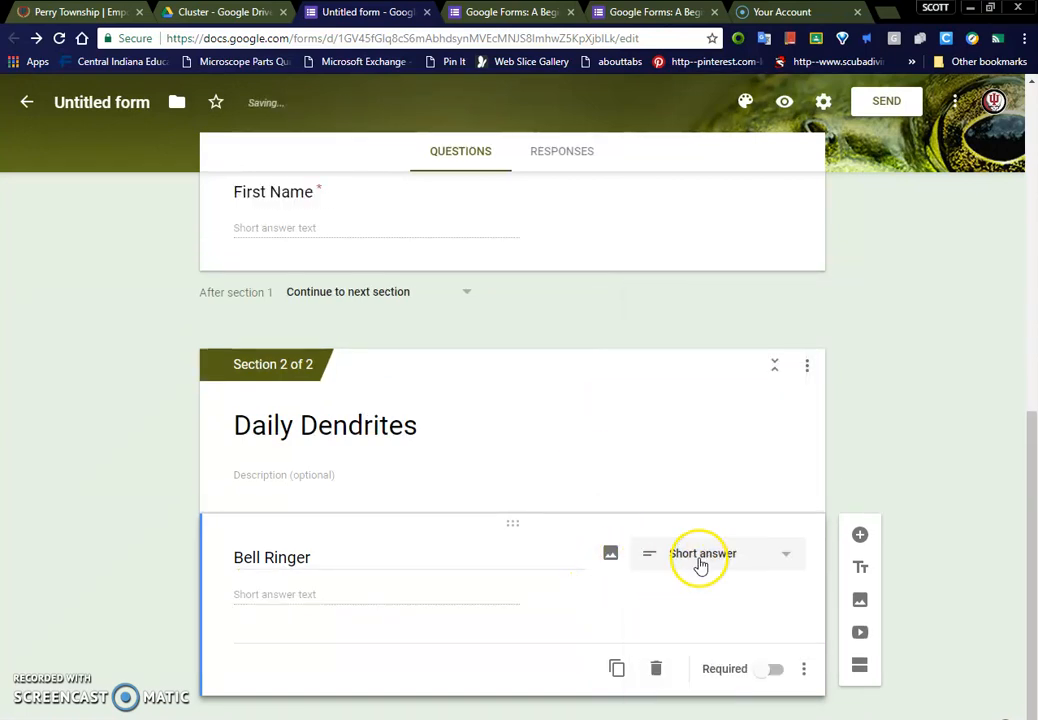
left_click(700, 560)
left_click(461, 558)
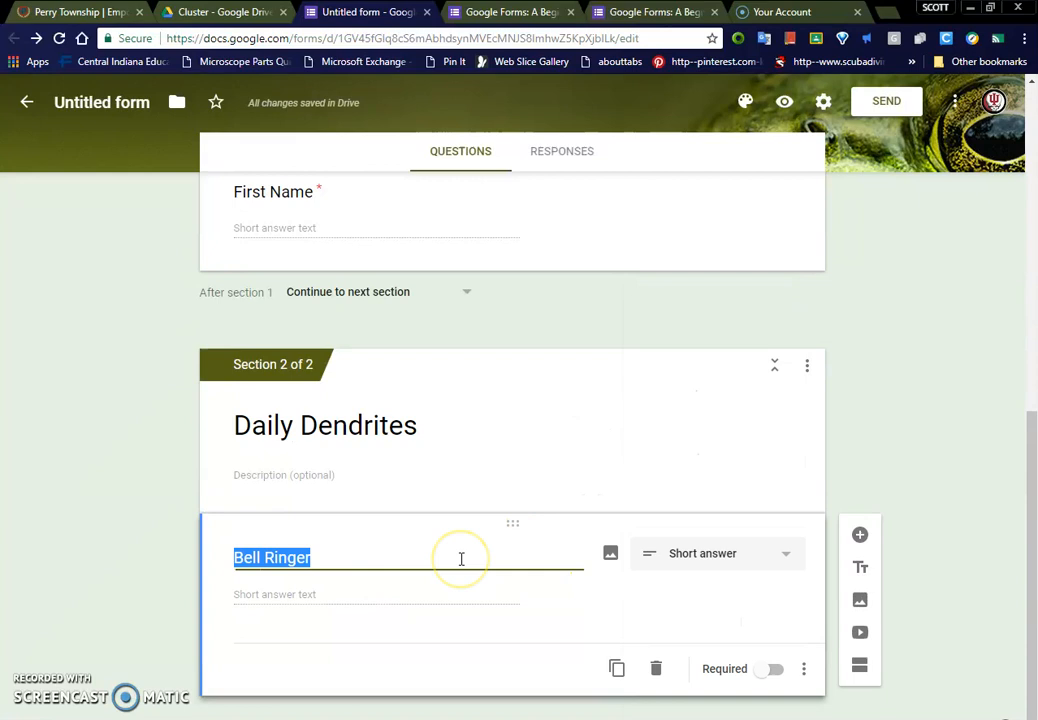
left_click(768, 670)
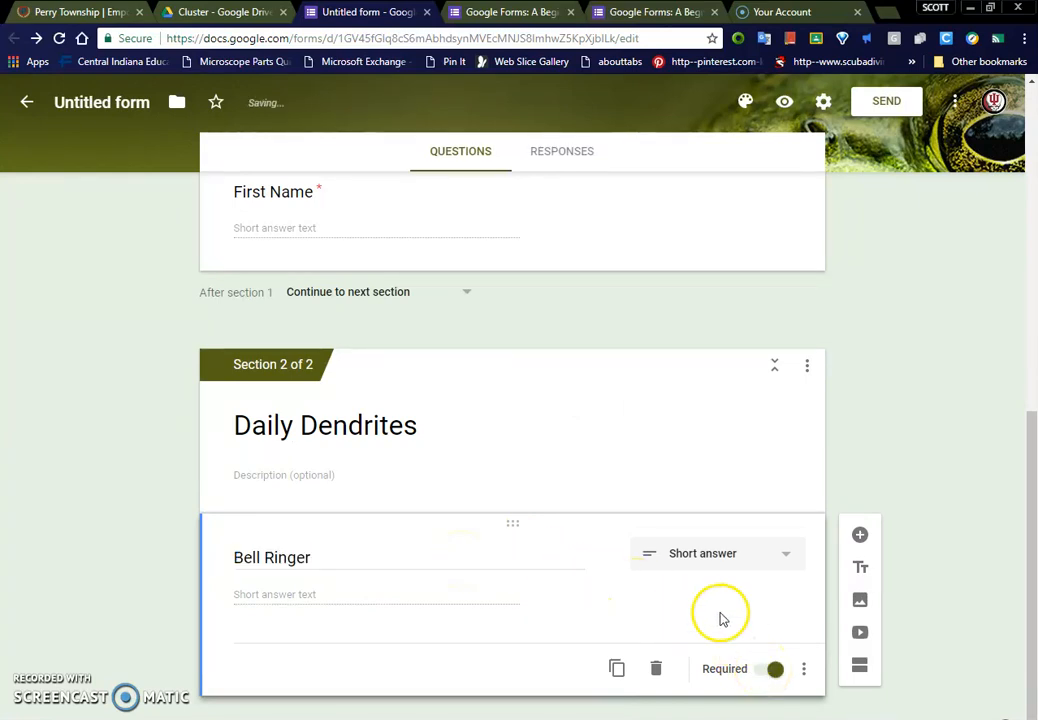
Step: Add a short answer question titled "Daily Objective" below the Bell Ringer question
left_click(860, 537)
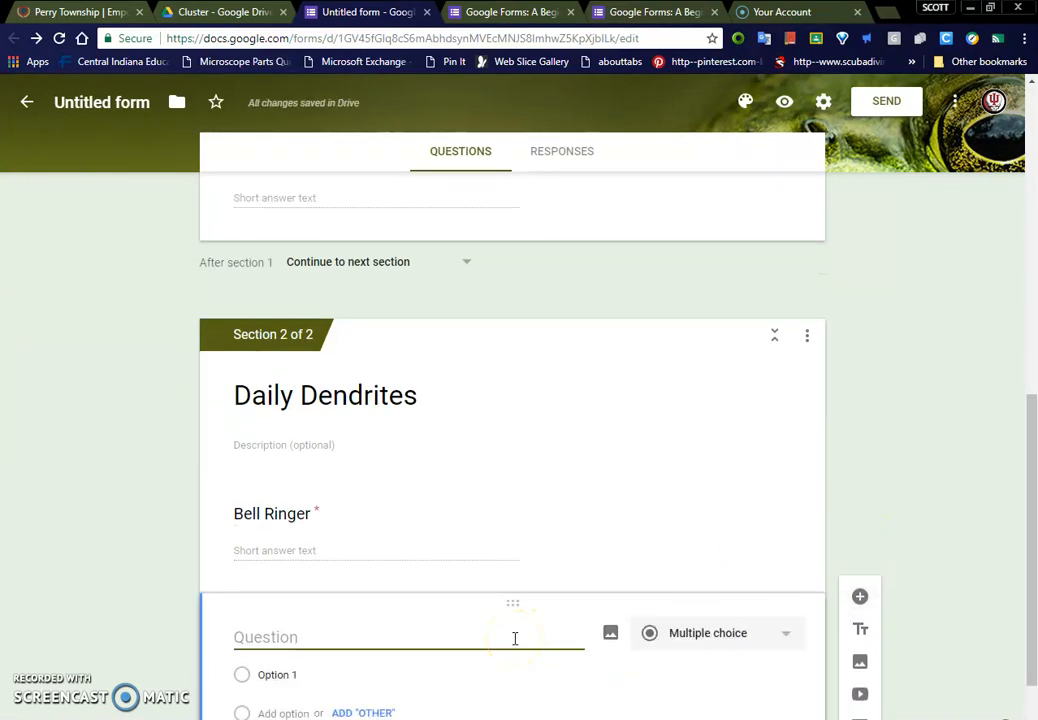
type("Daily Objective")
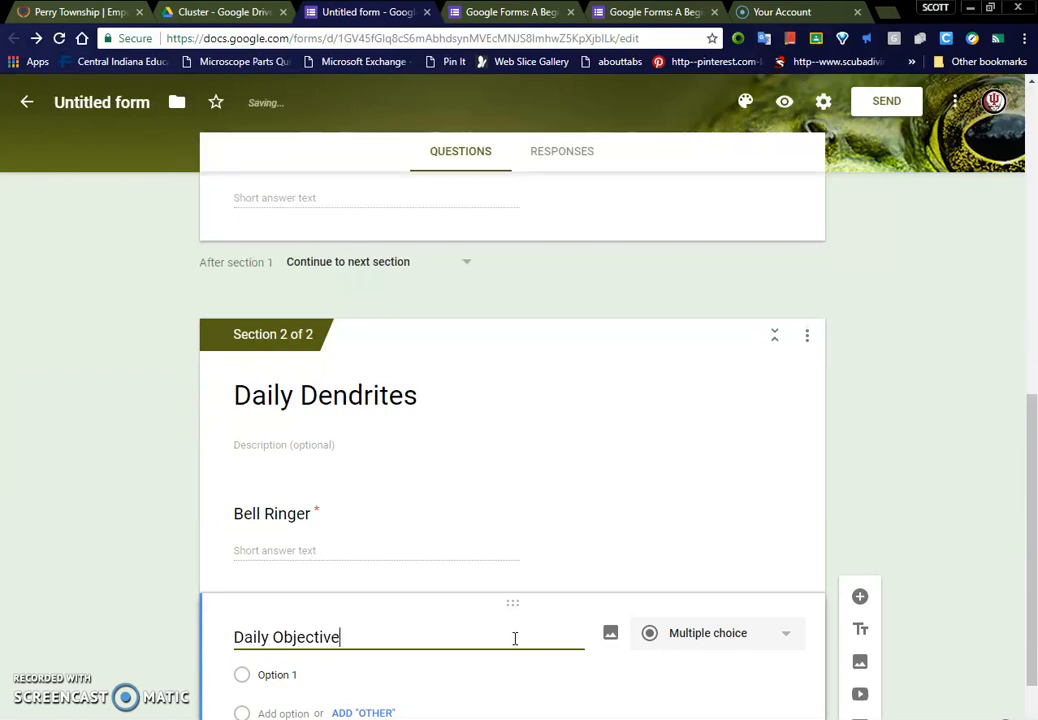
left_click(701, 650)
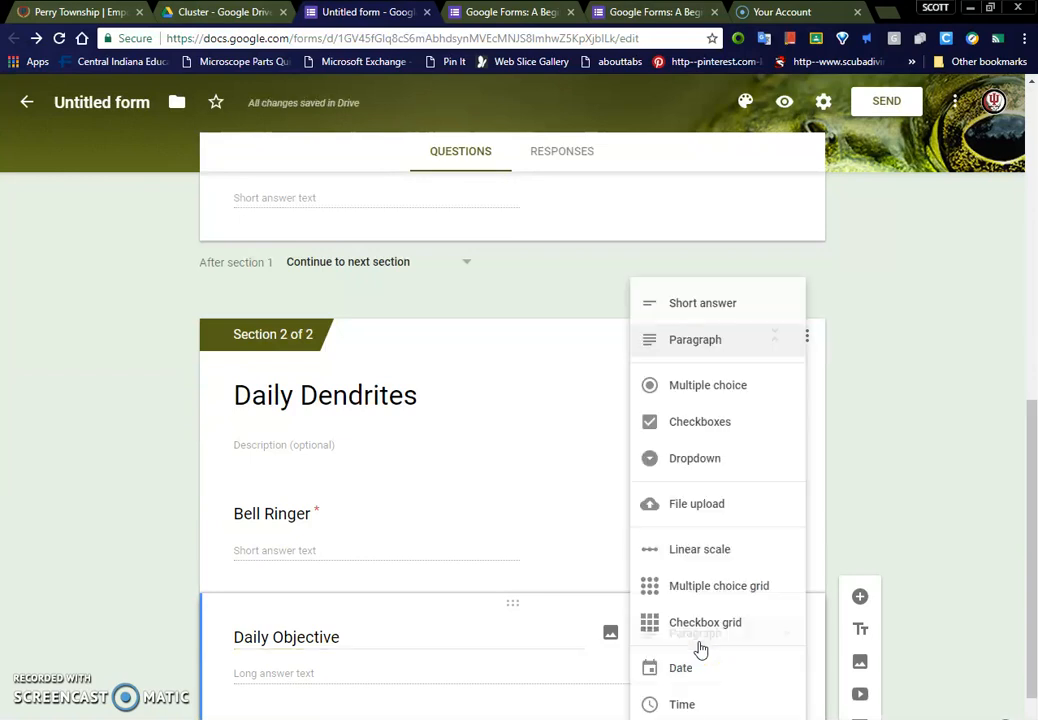
left_click(707, 312)
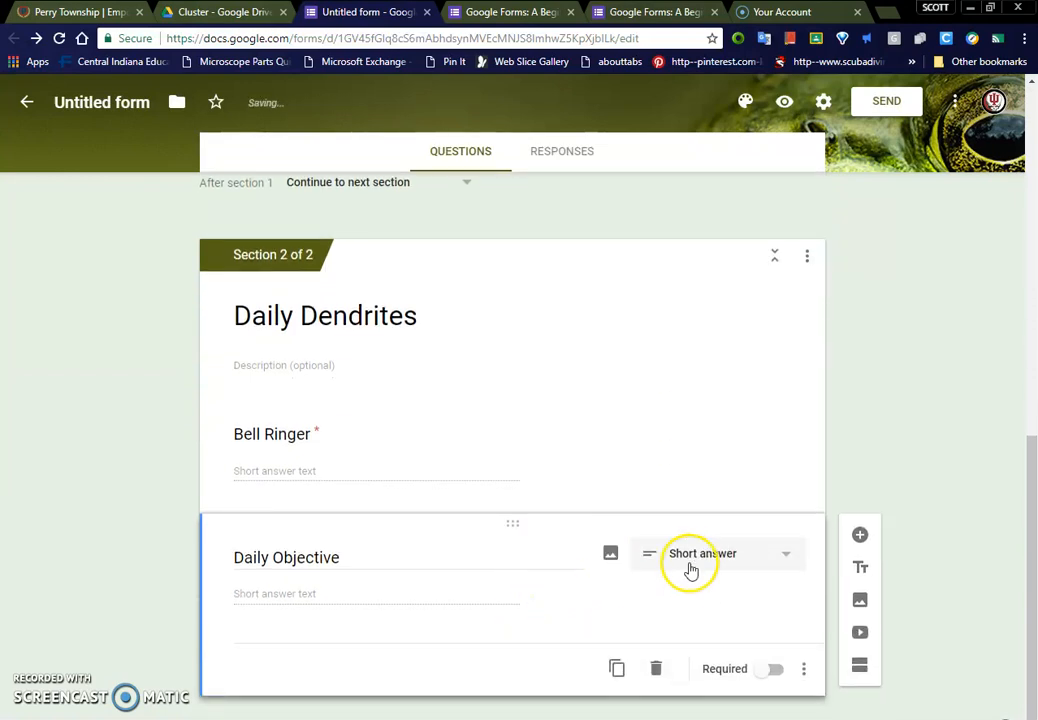
Step: Add a short answer question titled "How did today's lesson accomplish our objective?" below the Daily Objective question
left_click(859, 537)
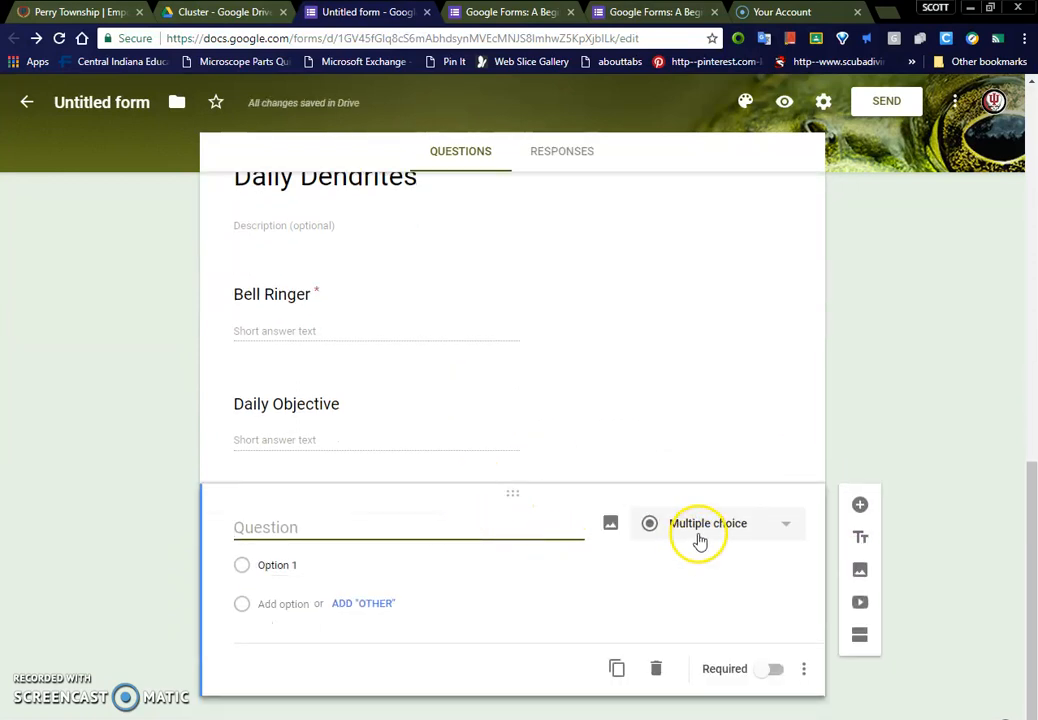
left_click(697, 530)
left_click(697, 316)
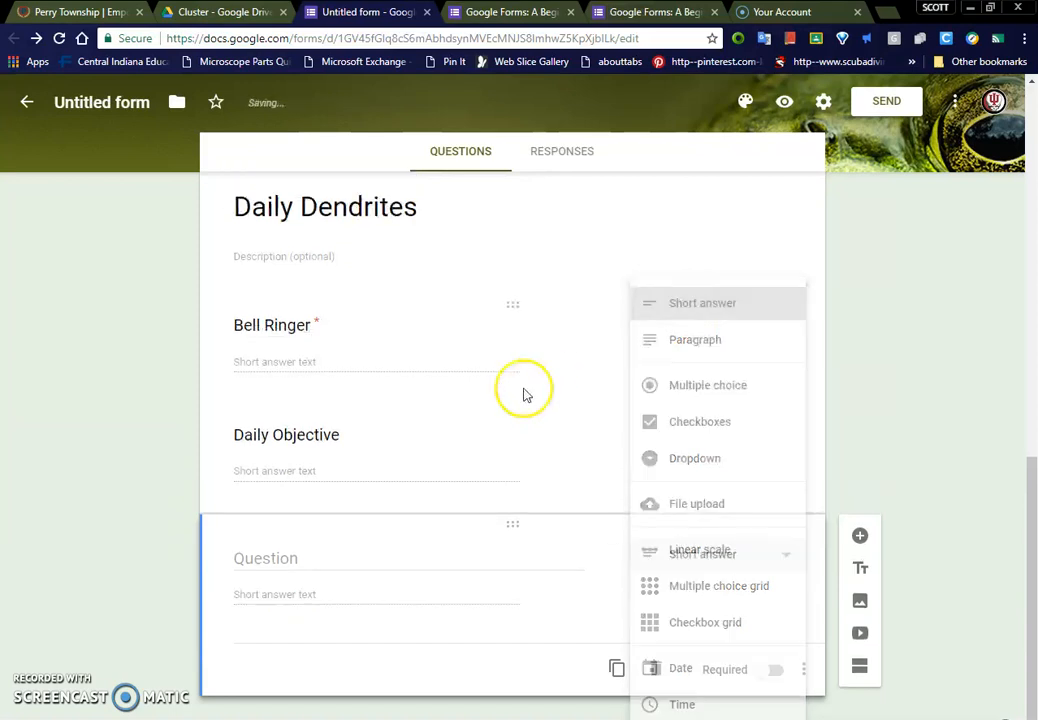
left_click(398, 556)
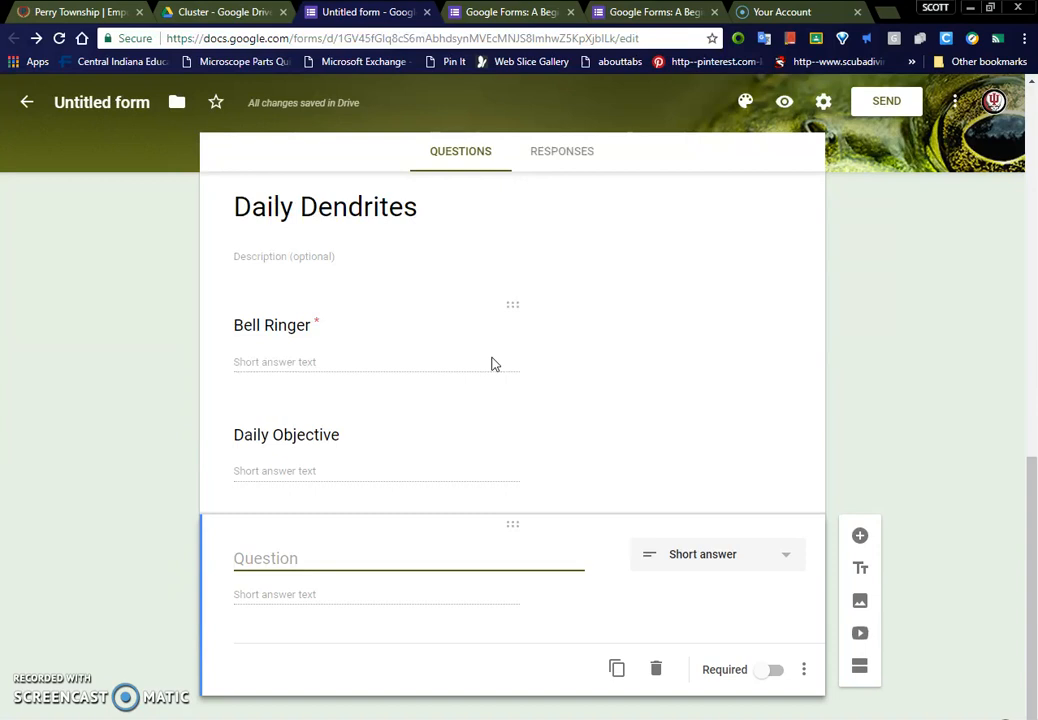
type("How did today's lesson accompl")
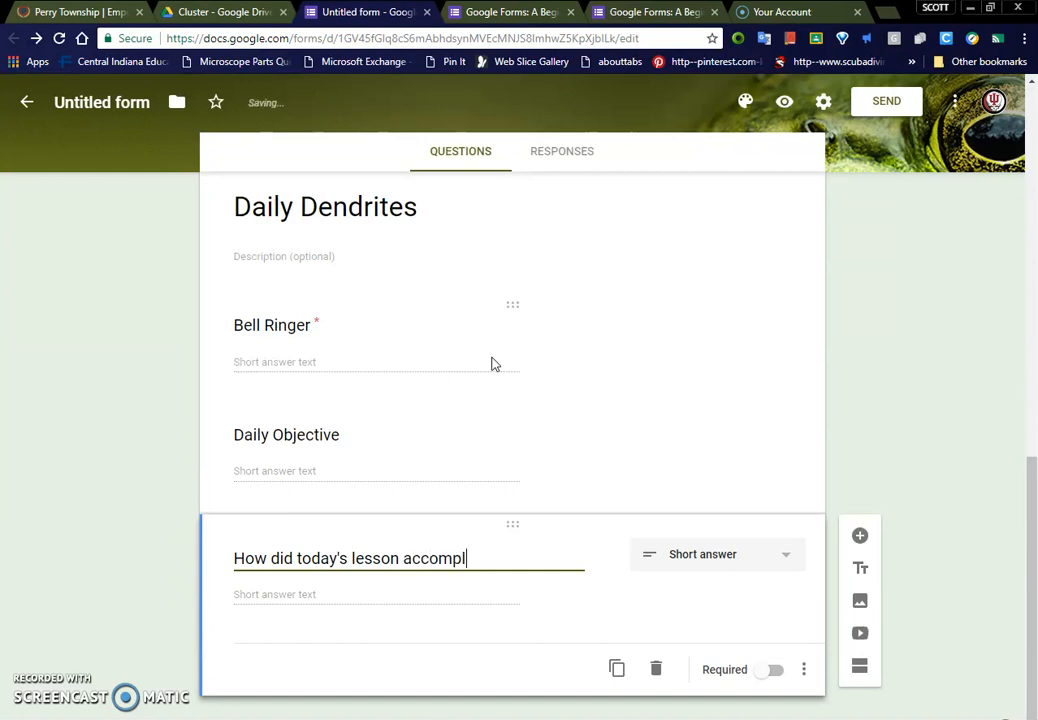
type("bjective")
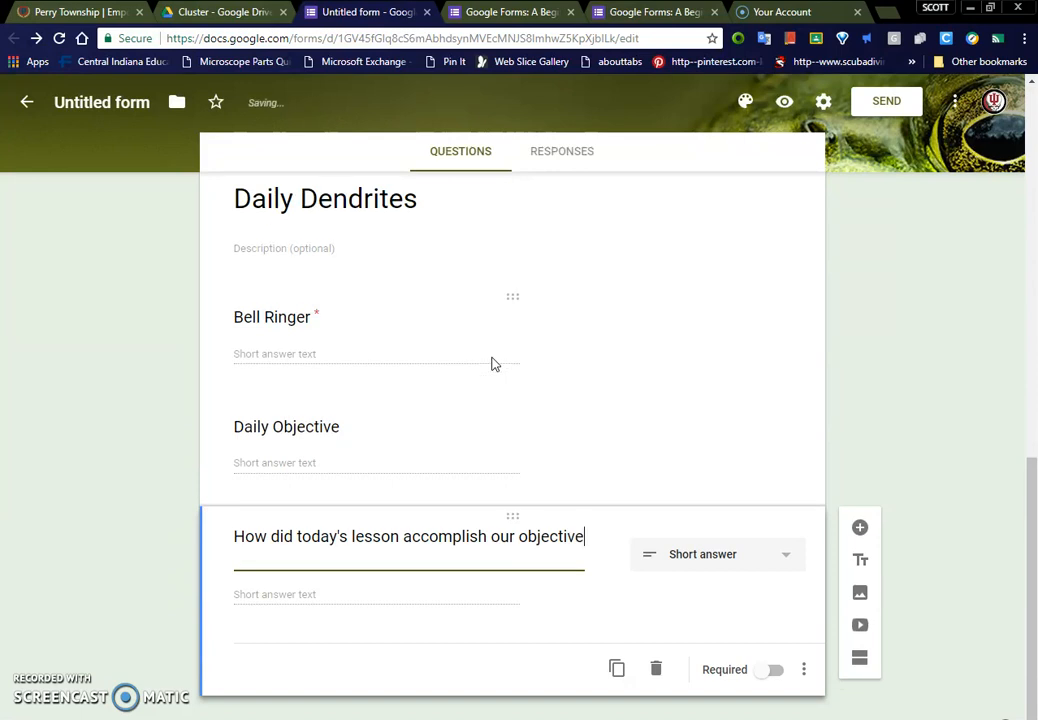
type("?")
Step: Review the questions in both sections of the form
scroll(549, 431, "up", 3)
left_click(549, 431)
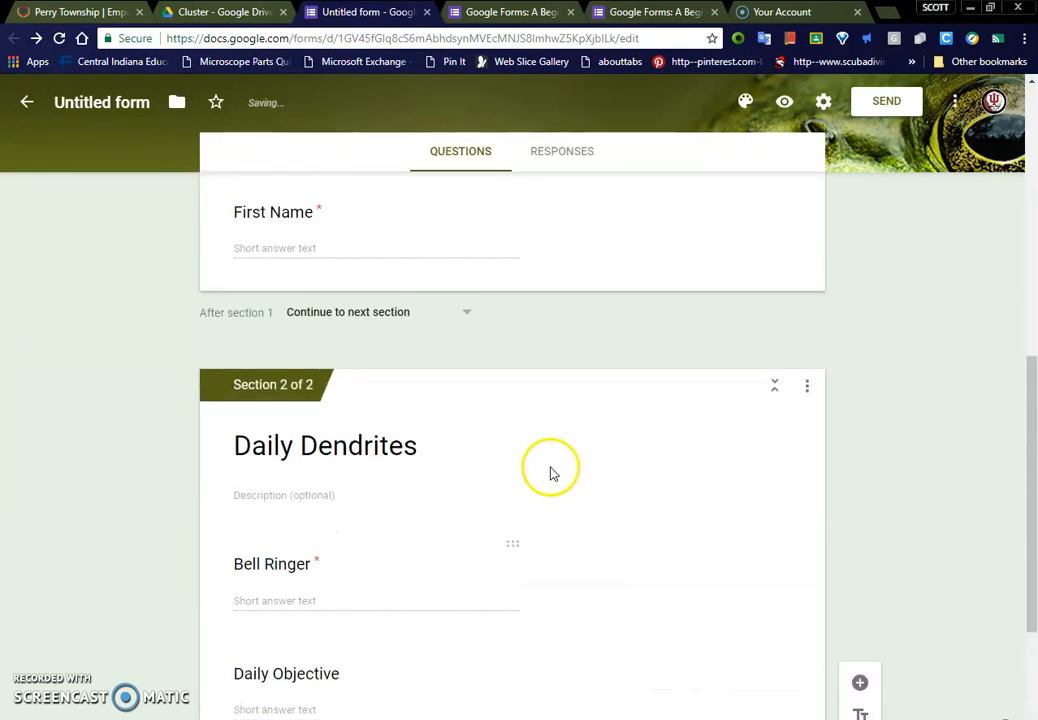
scroll(549, 473, "up", 10)
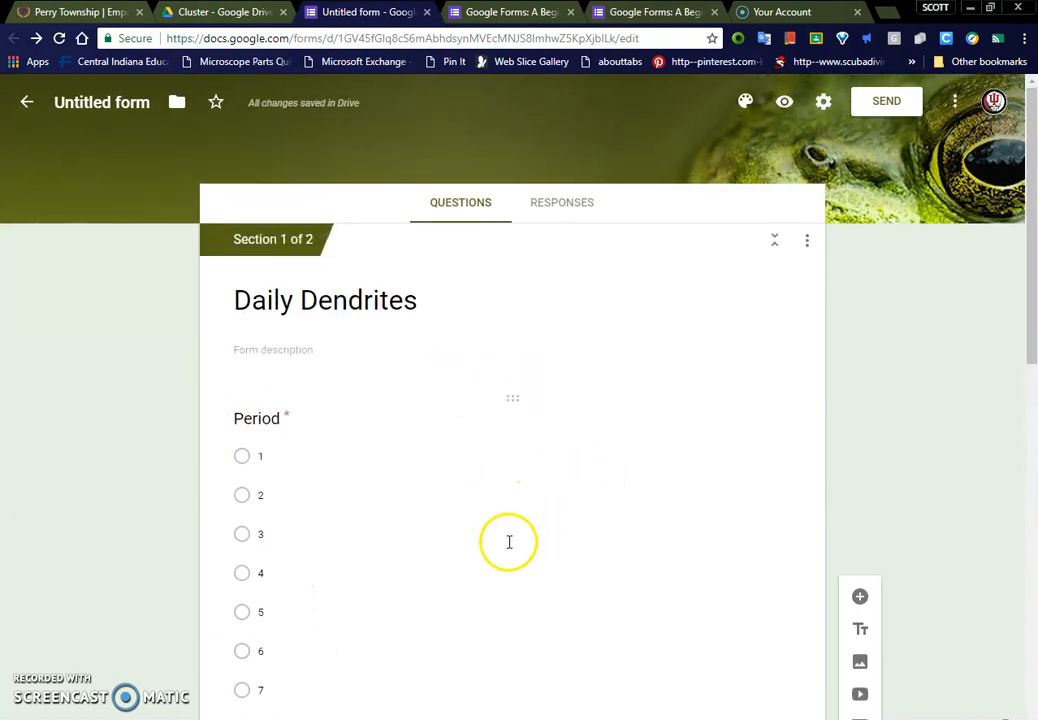
scroll(509, 542, "down", 10)
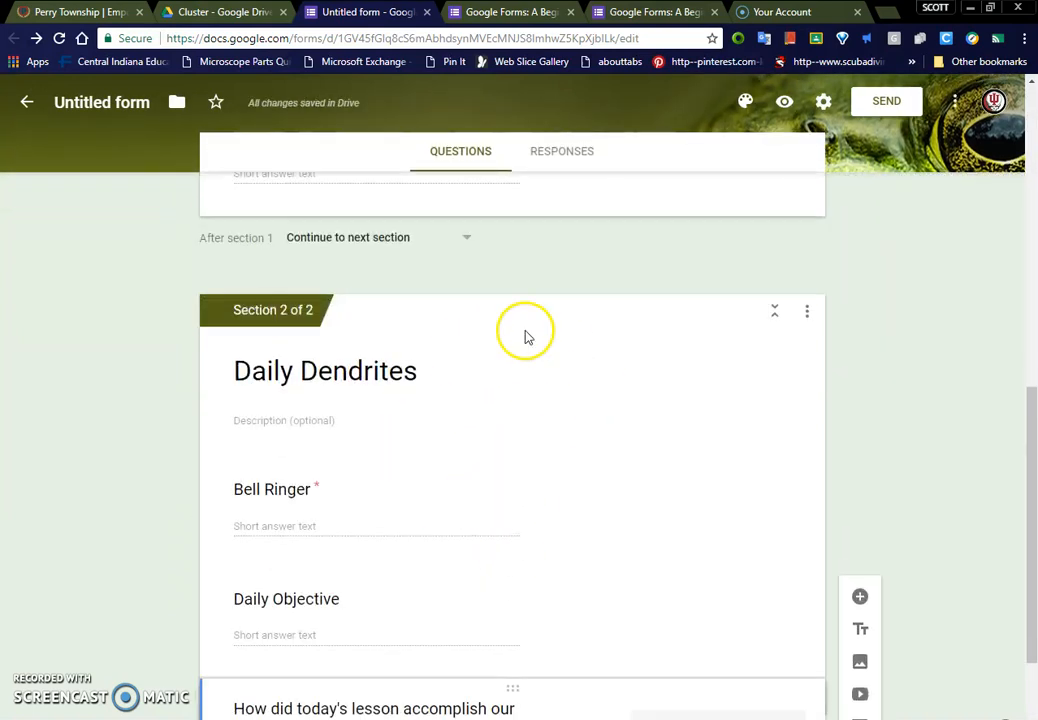
scroll(433, 570, "down", 2)
scroll(466, 545, "up", 5)
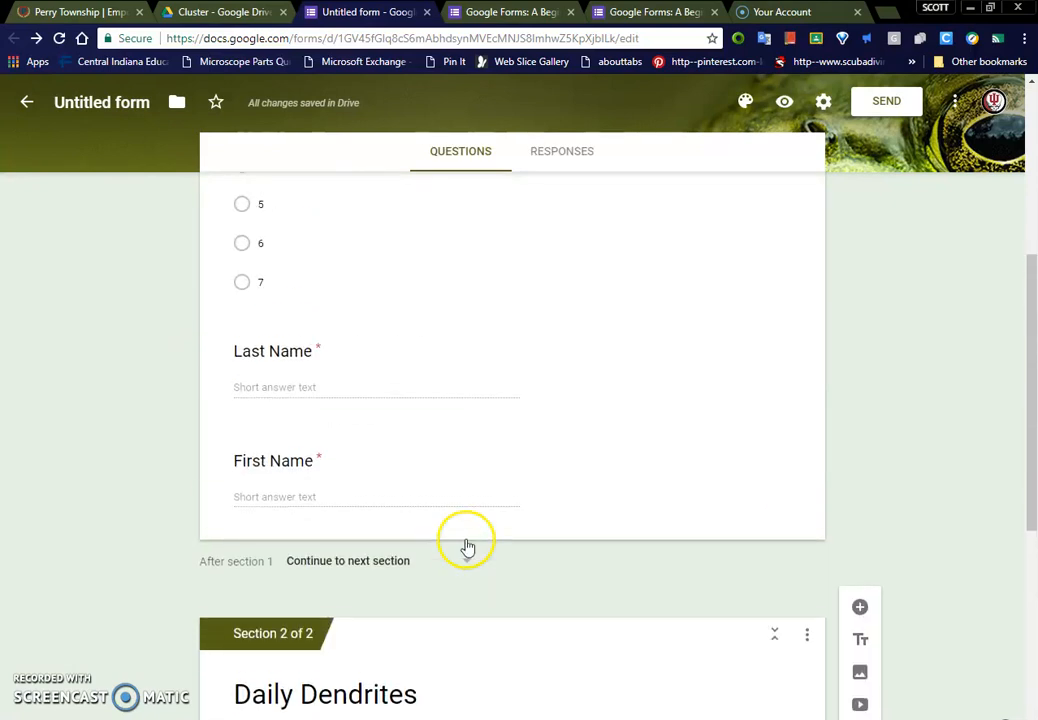
Step: Add a third section titled "Objective" after the Daily Objective question, ahead of the question about today's lesson
scroll(466, 545, "up", 2)
scroll(399, 587, "down", 1)
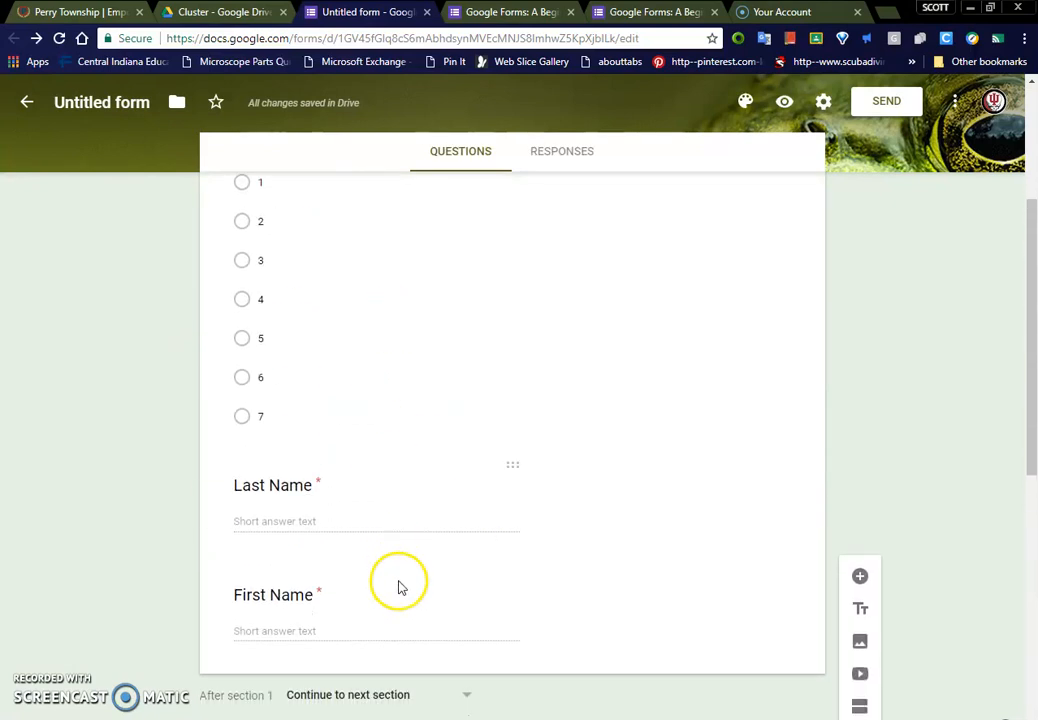
scroll(399, 587, "down", 4)
scroll(409, 485, "down", 2)
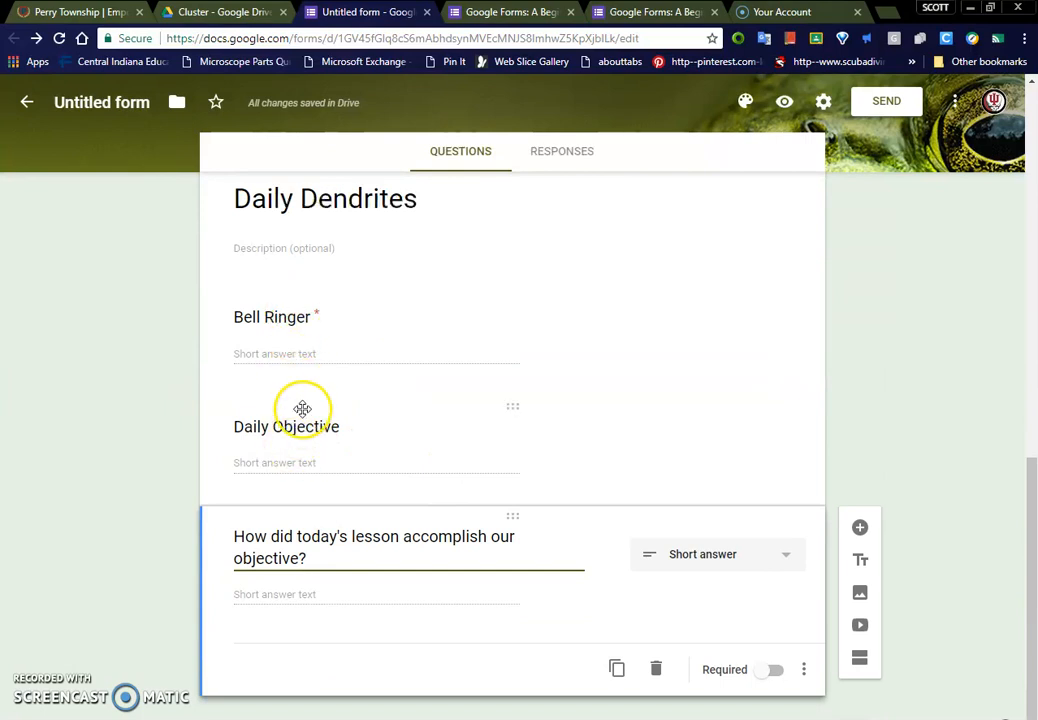
left_click(310, 462)
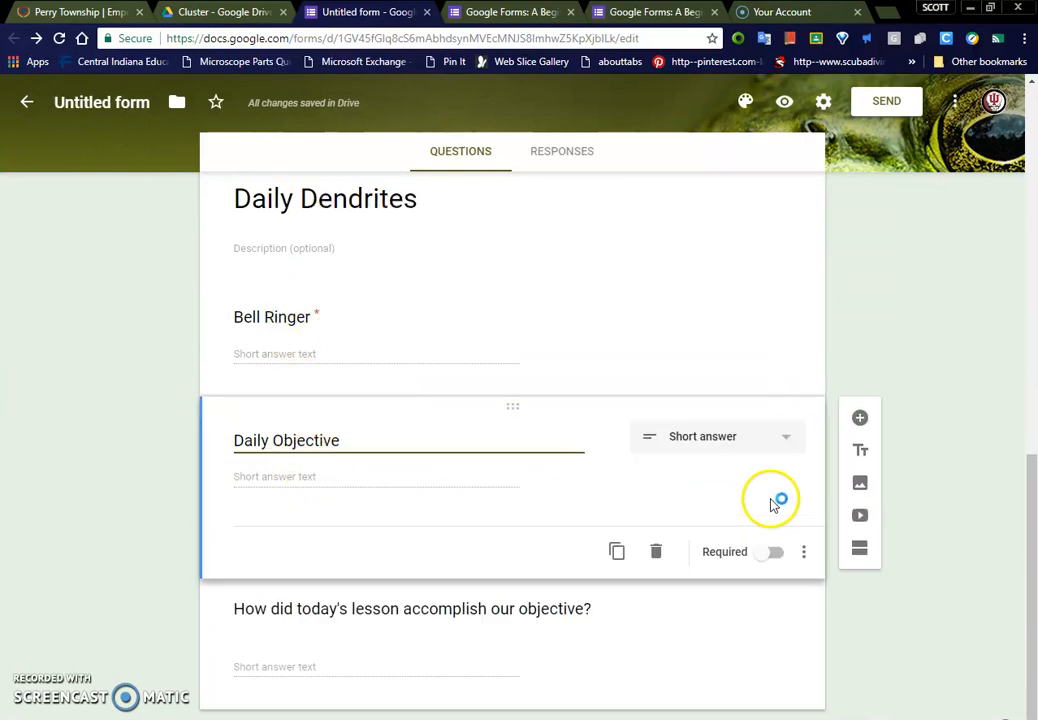
left_click(859, 548)
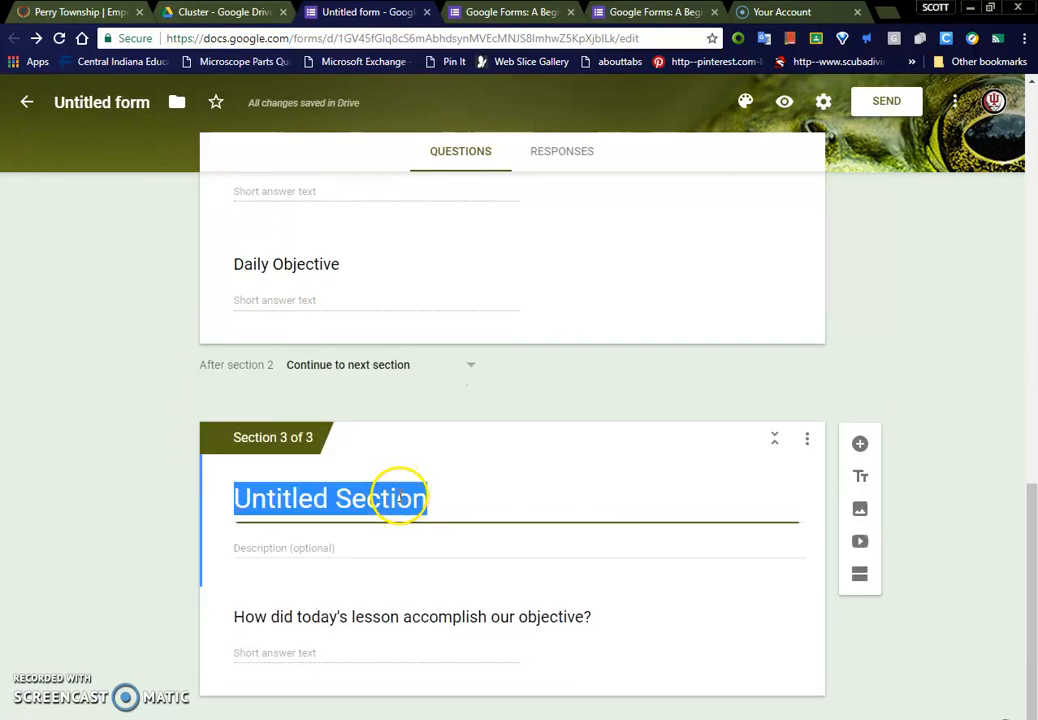
type("Objective")
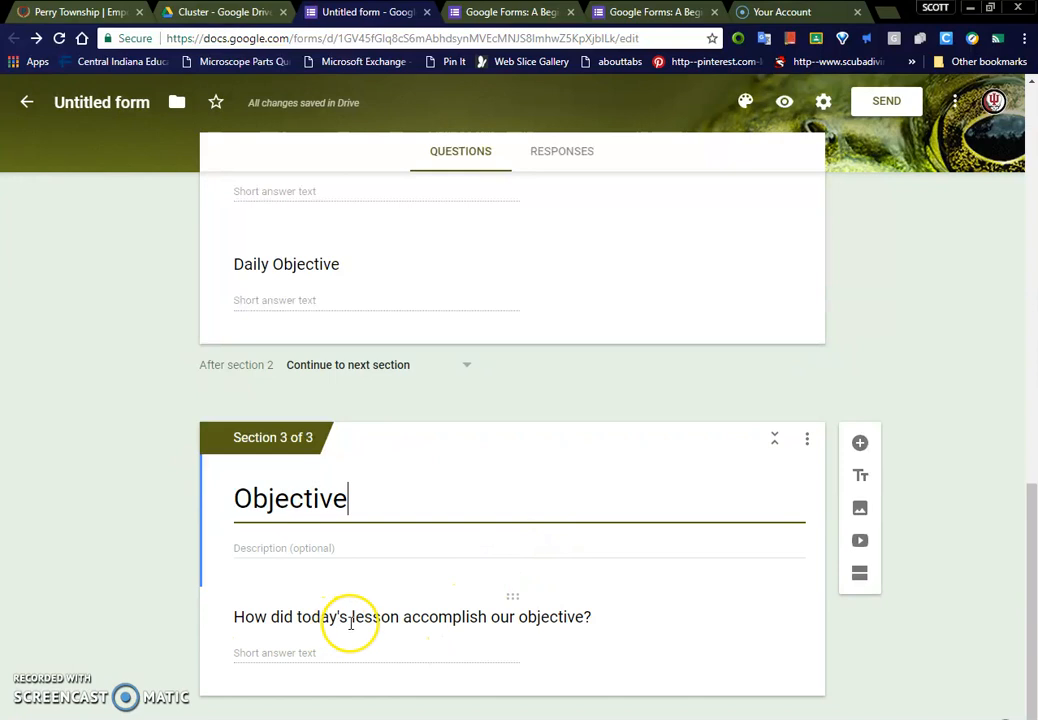
Step: Add a multiple choice question titled "How well did you meet our objective" at the end of the Objective section
left_click(537, 621)
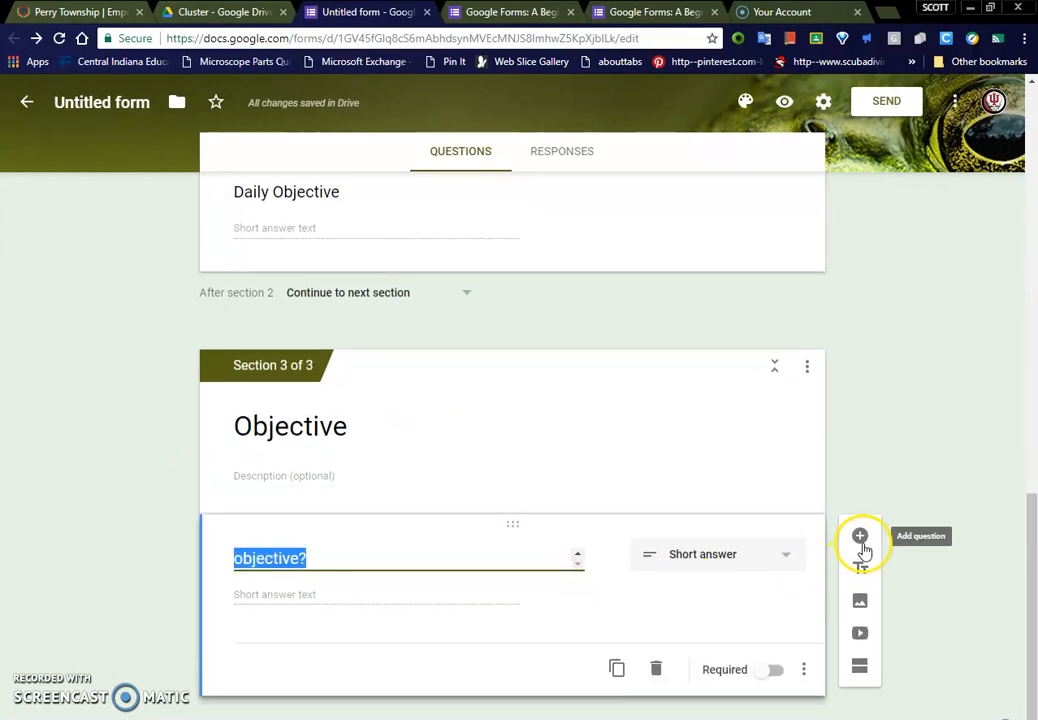
left_click(861, 543)
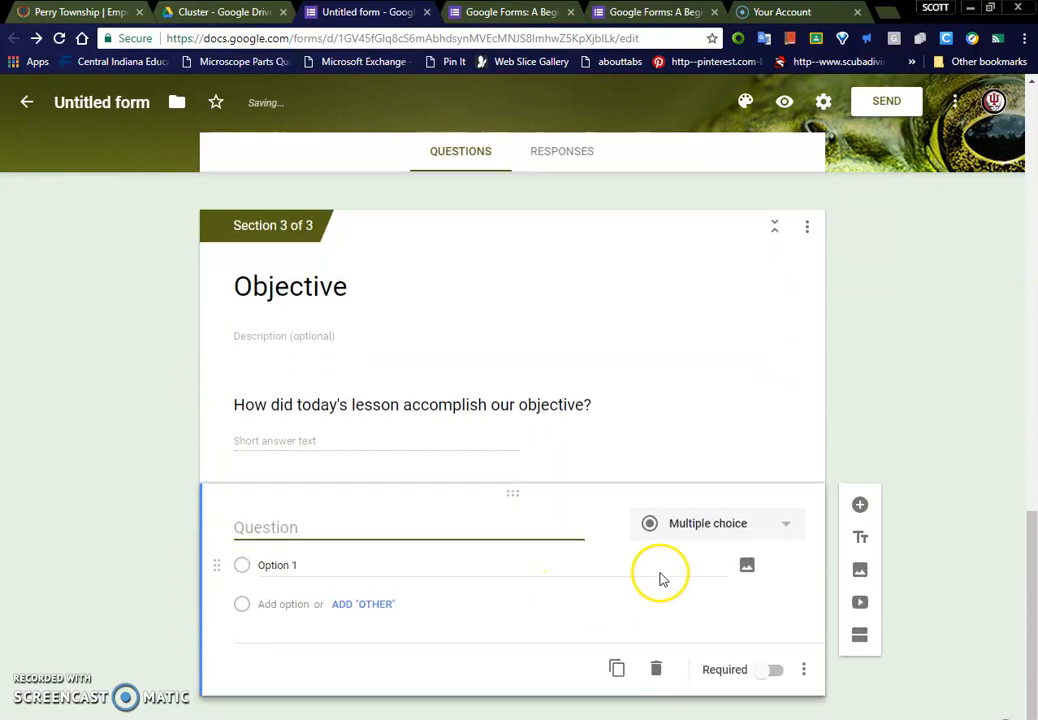
left_click(695, 547)
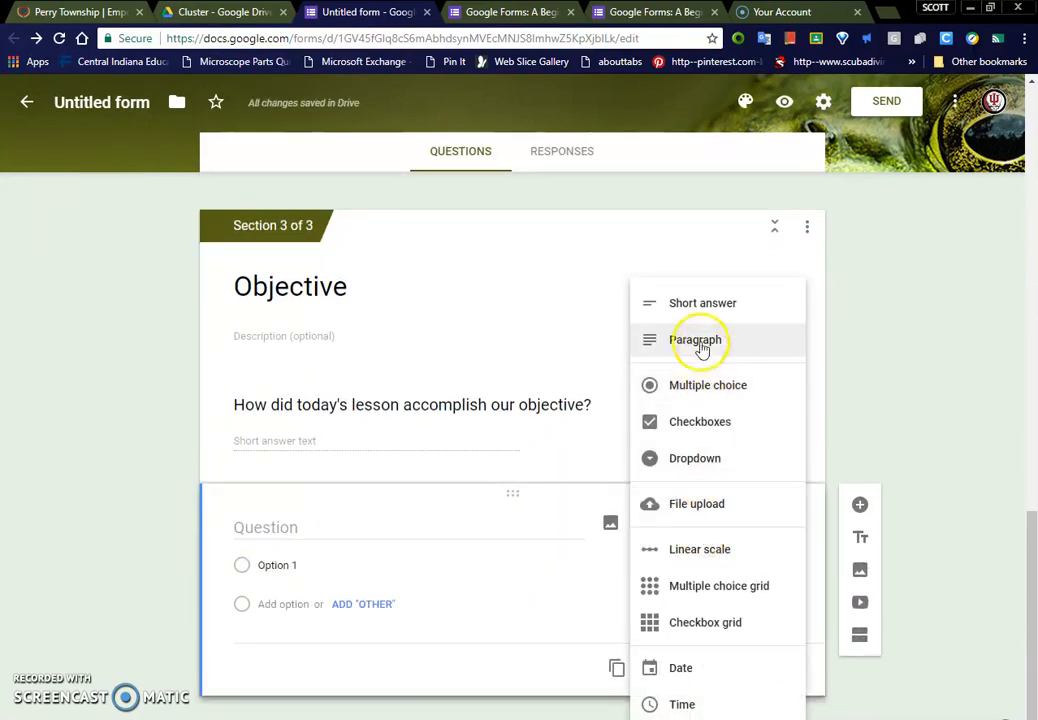
left_click(707, 385)
left_click(300, 532)
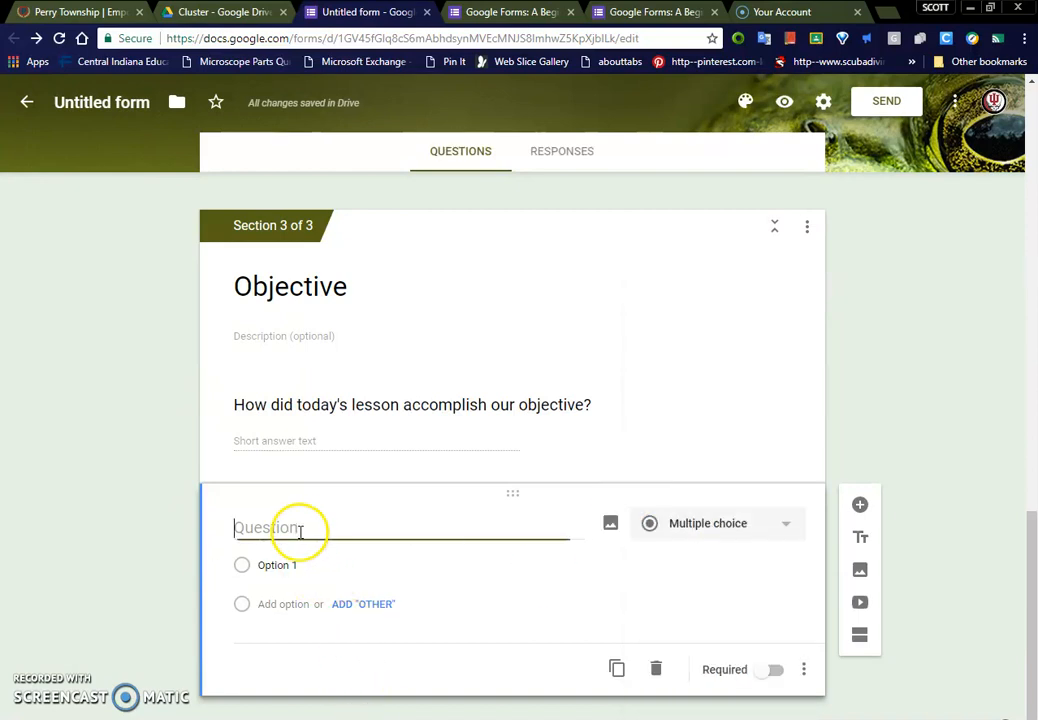
type("How ")
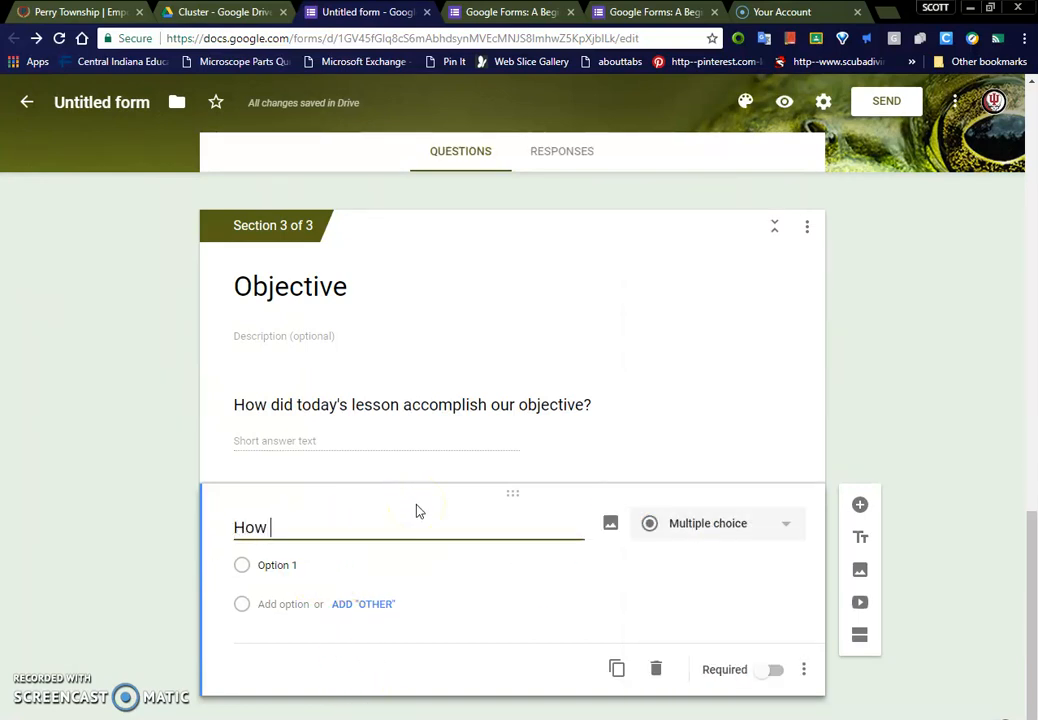
type("well did you meet our objective")
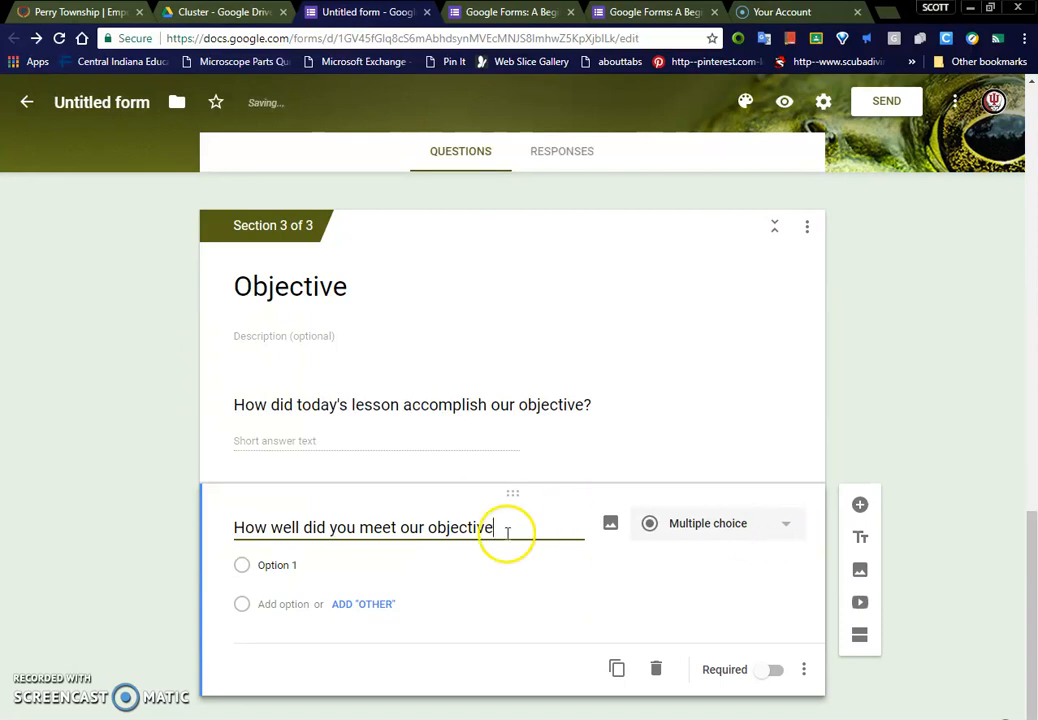
Step: Give the "How well did you meet our objective" question three answer options: 3, 2 and 1
left_click(317, 561)
type("3")
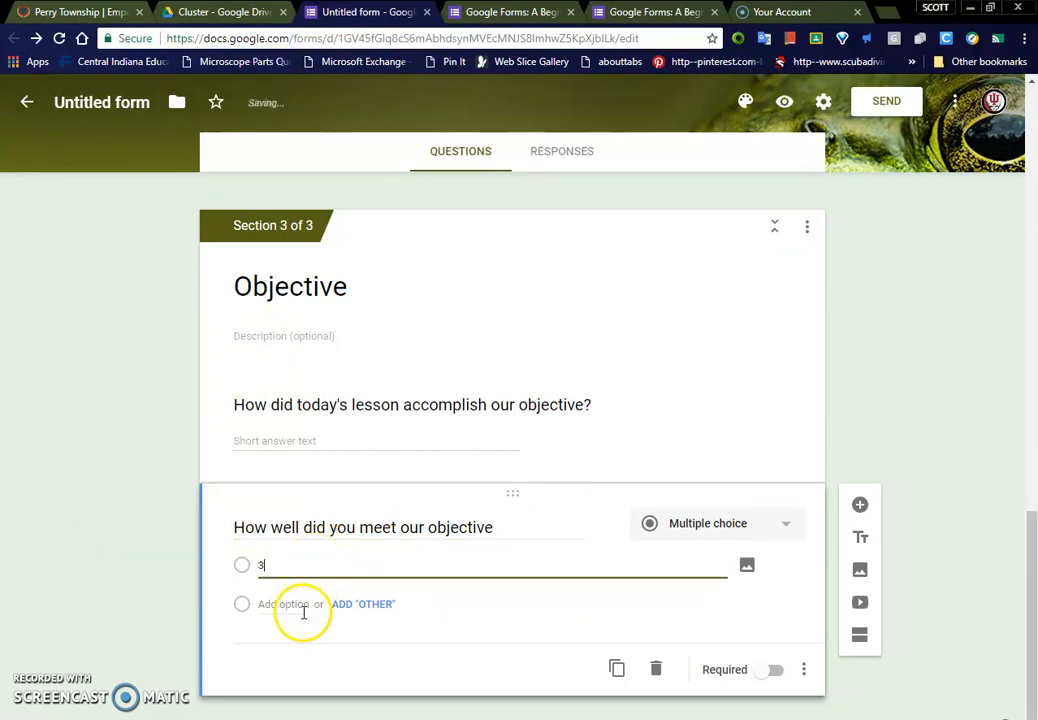
left_click(303, 606)
type("2")
left_click(297, 642)
type("1")
Step: Extend the first option to read "3, I mastered today's lesson and I can teach other students"
double_click(297, 565)
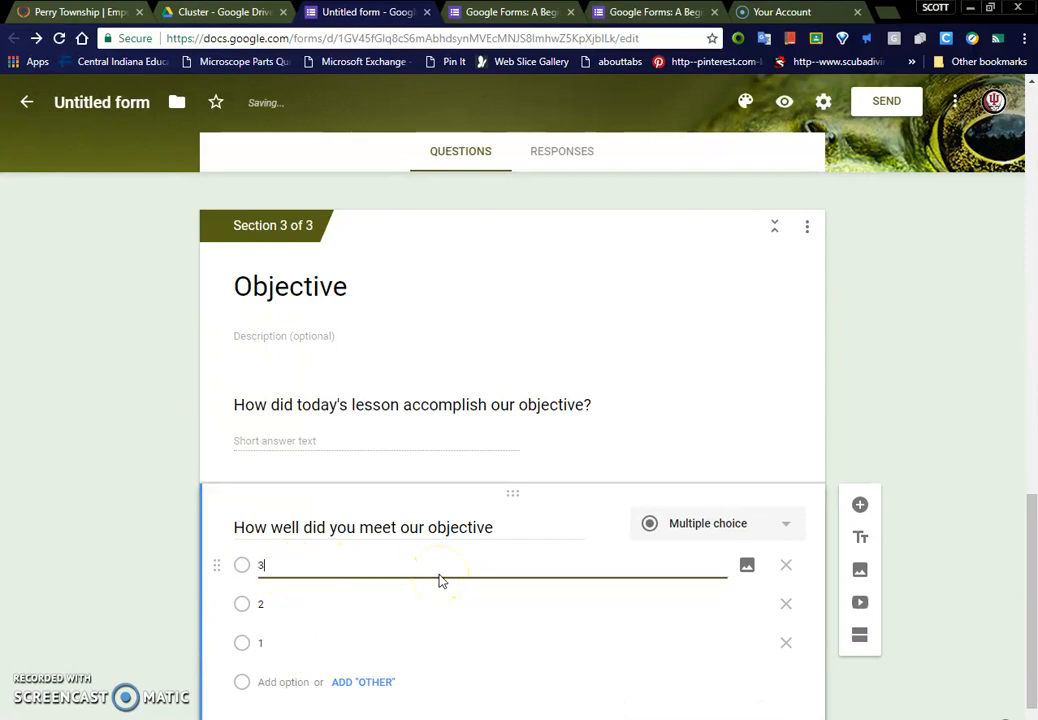
type(", I mastered today's lesson")
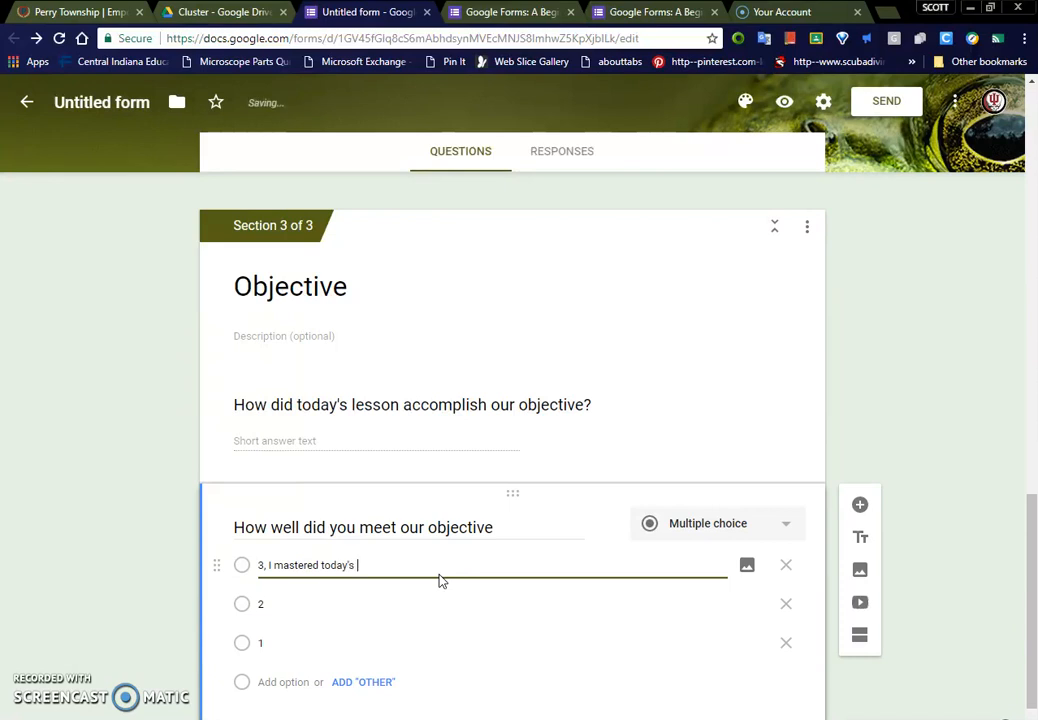
type(" and I can teach other students")
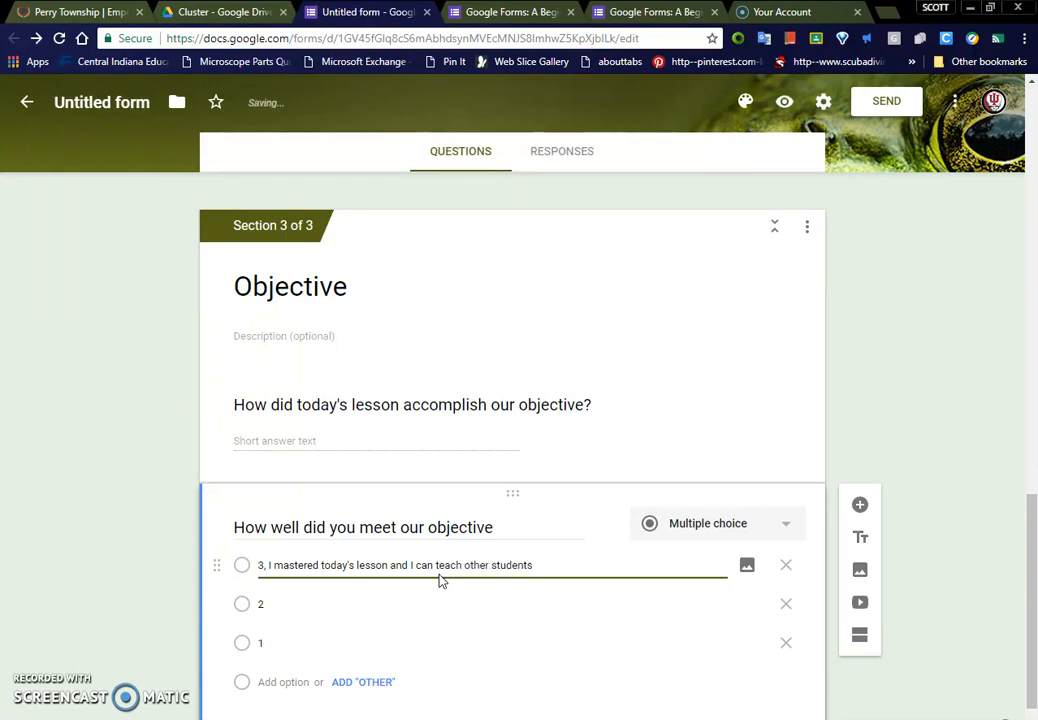
Step: Extend the remaining options to "2, I felt great about today's lesson" and "1, Developing...I need more time with this objective"
left_click(401, 597)
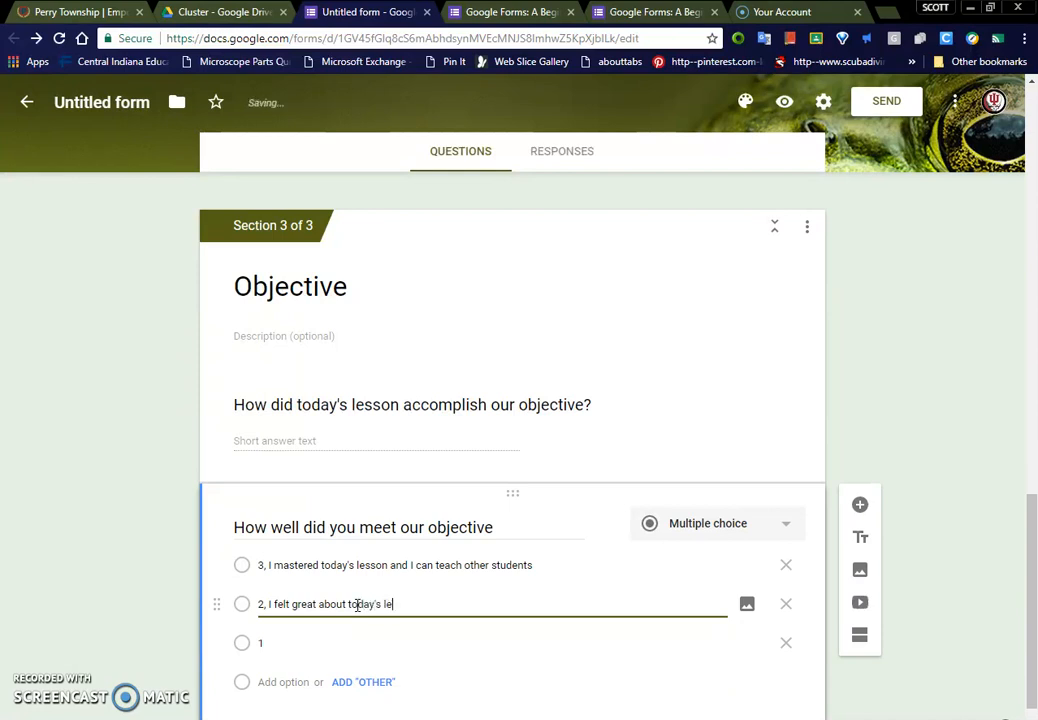
left_click(343, 641)
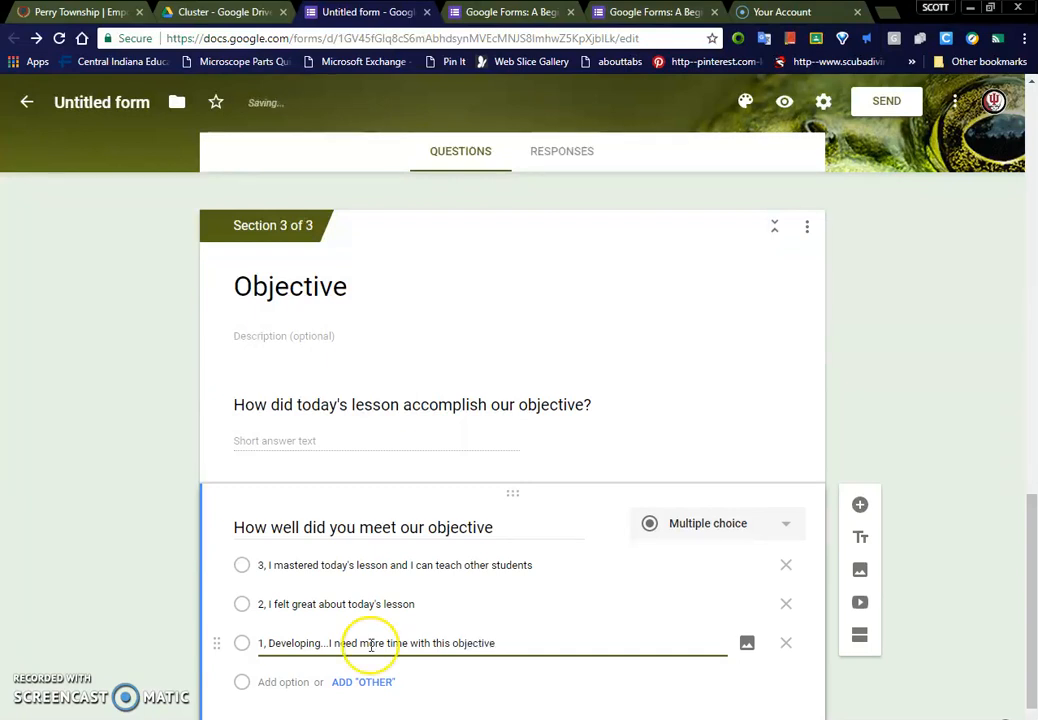
Step: View the YouTube search and URL options for adding a video, and close the dialog without inserting one
scroll(500, 665, "down", 1)
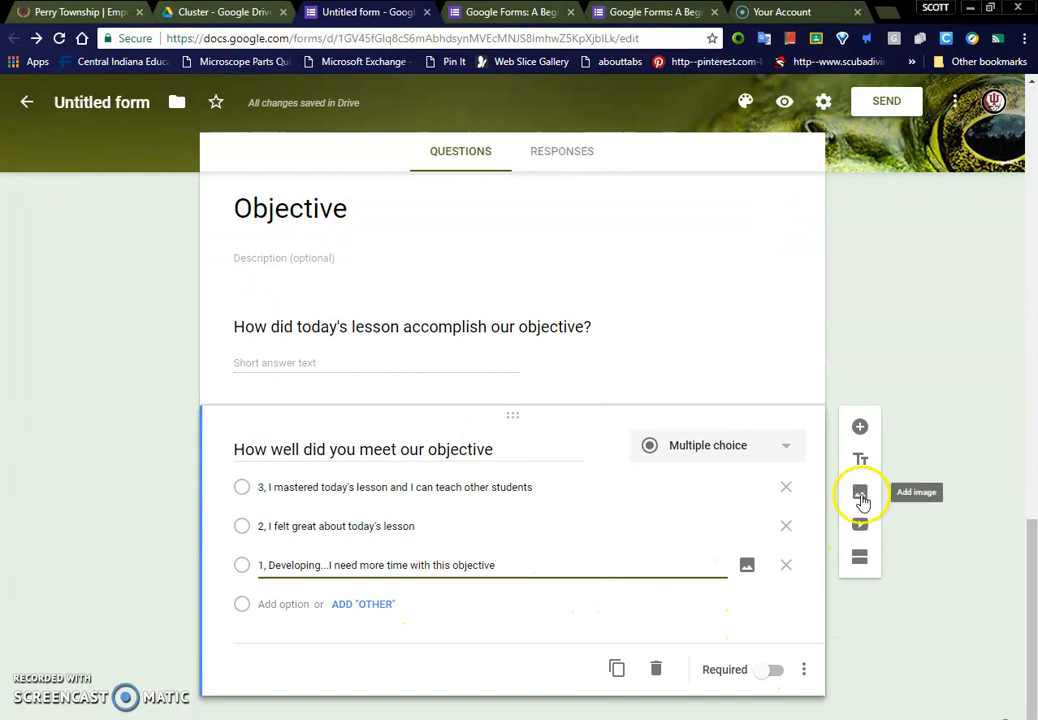
left_click(862, 530)
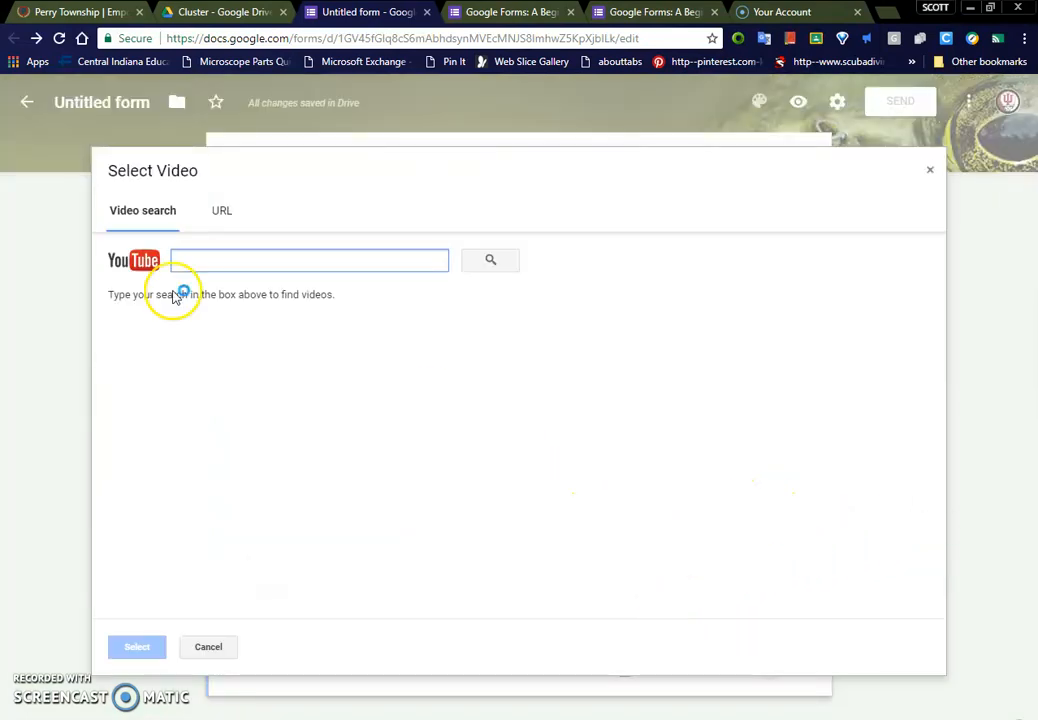
left_click(221, 211)
left_click(220, 647)
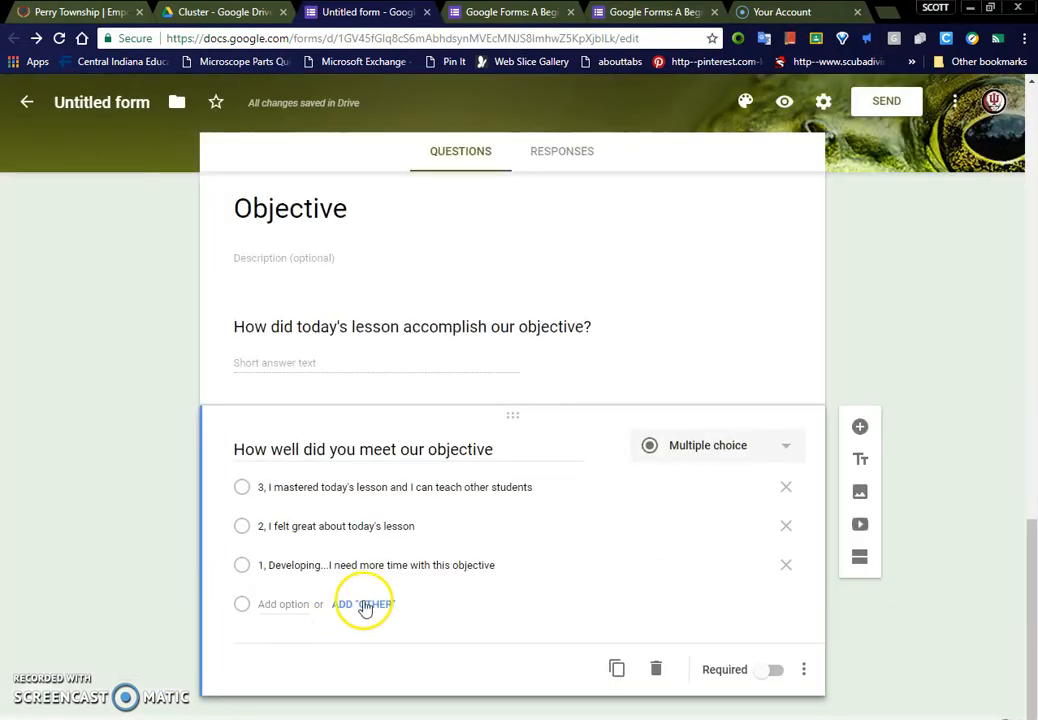
Step: Review all three sections of the form, from the period and name questions to the objective self-rating options
scroll(489, 549, "up", 6)
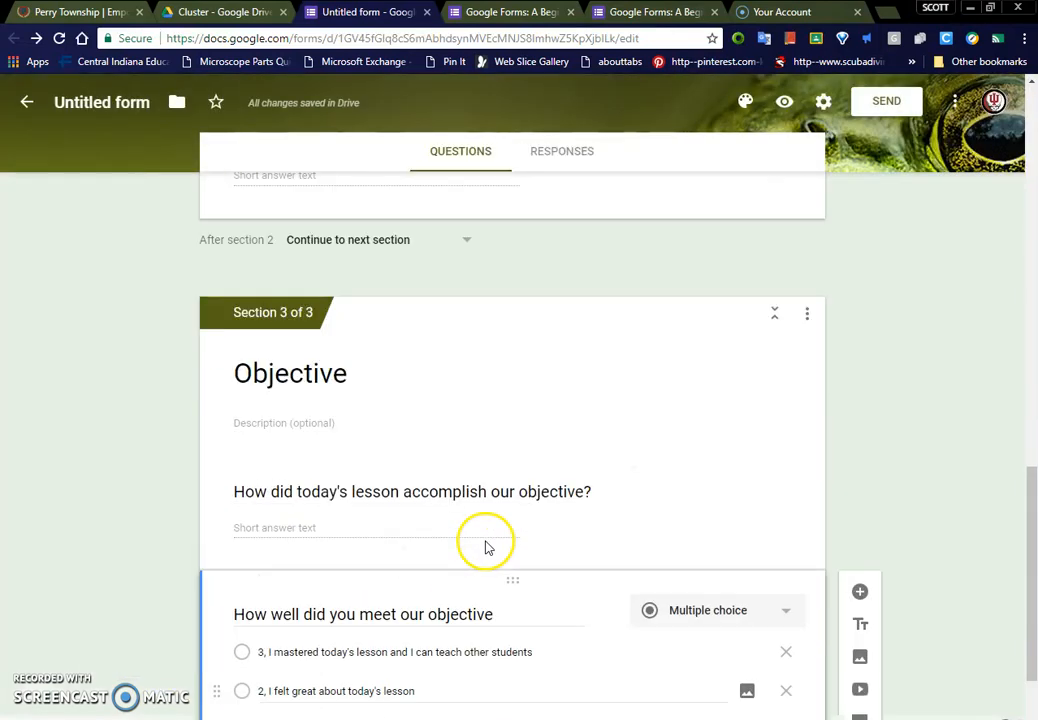
scroll(485, 540, "down", 5)
scroll(486, 537, "down", 1)
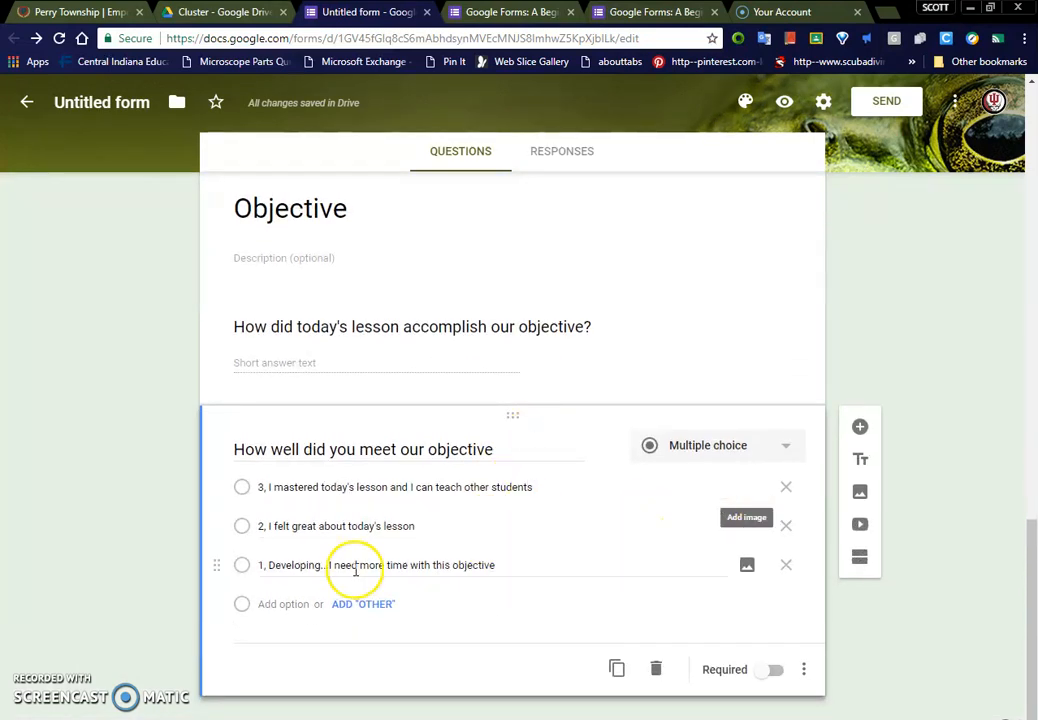
scroll(415, 549, "up", 1)
scroll(408, 551, "up", 7)
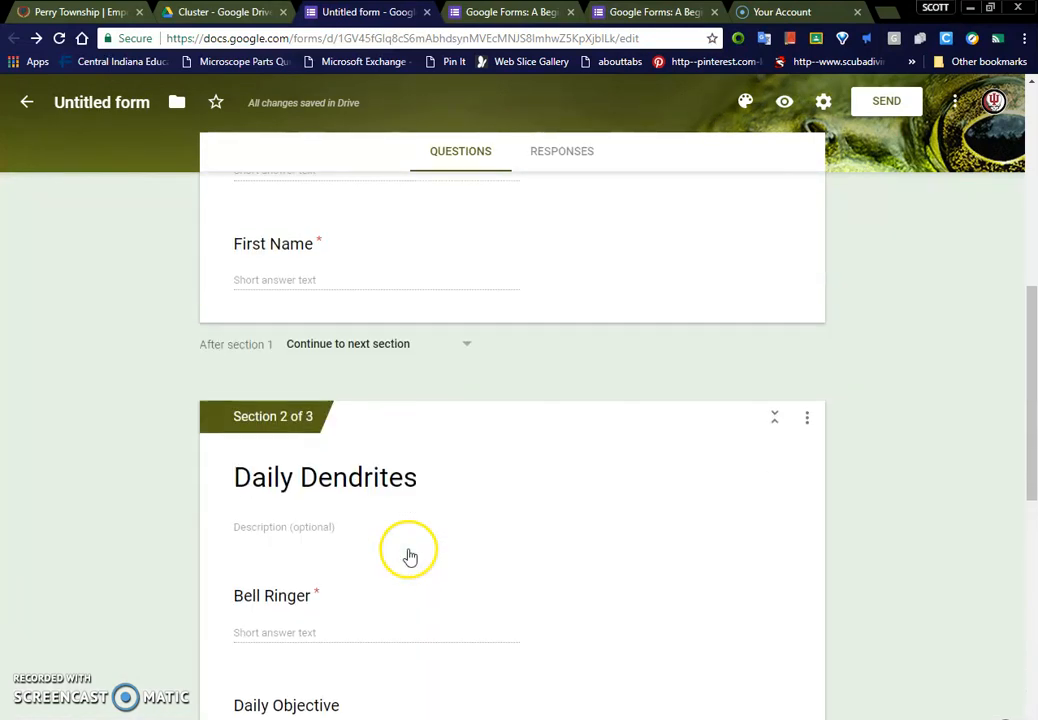
scroll(447, 565, "up", 3)
scroll(440, 560, "up", 3)
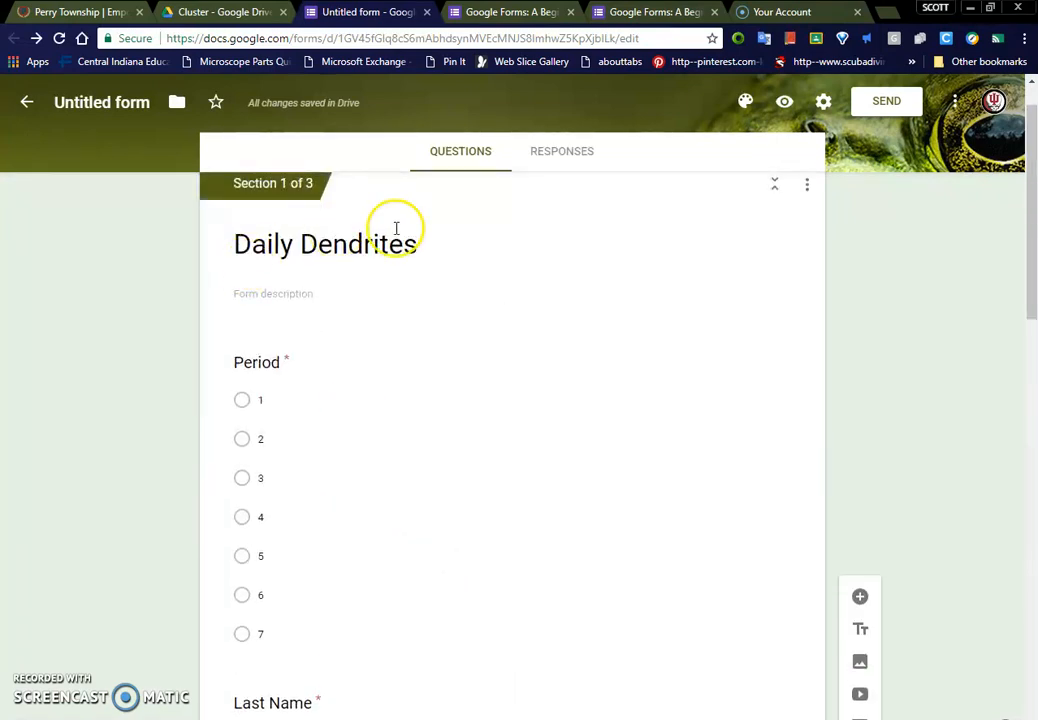
scroll(330, 405, "down", 1)
scroll(310, 420, "down", 1)
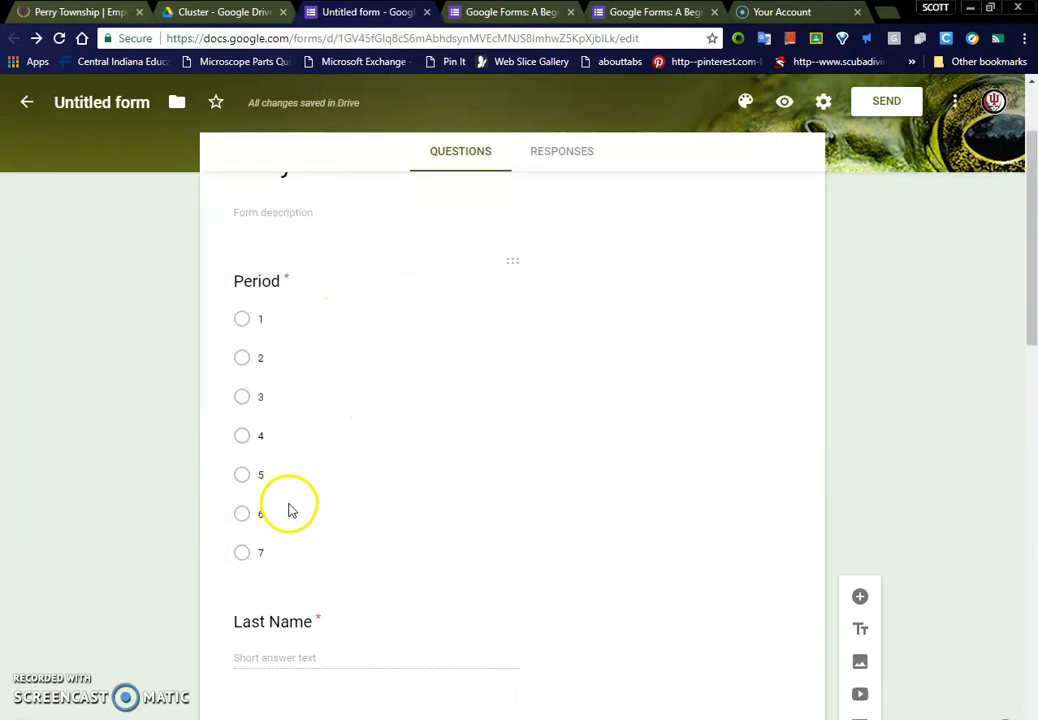
scroll(285, 511, "down", 1)
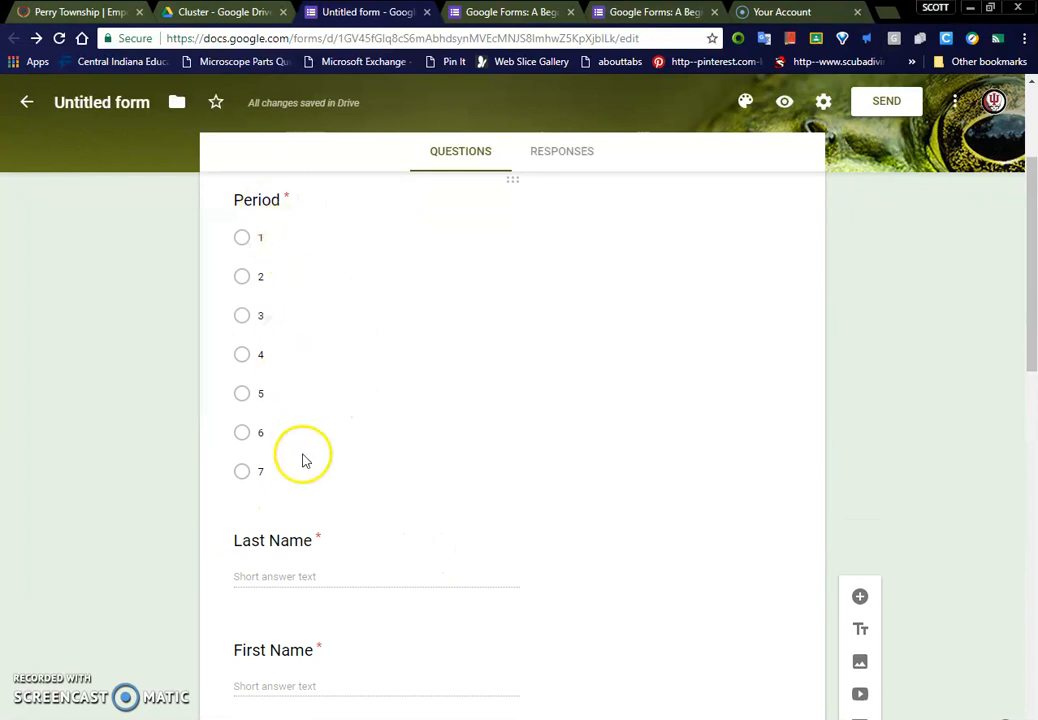
scroll(392, 417, "down", 4)
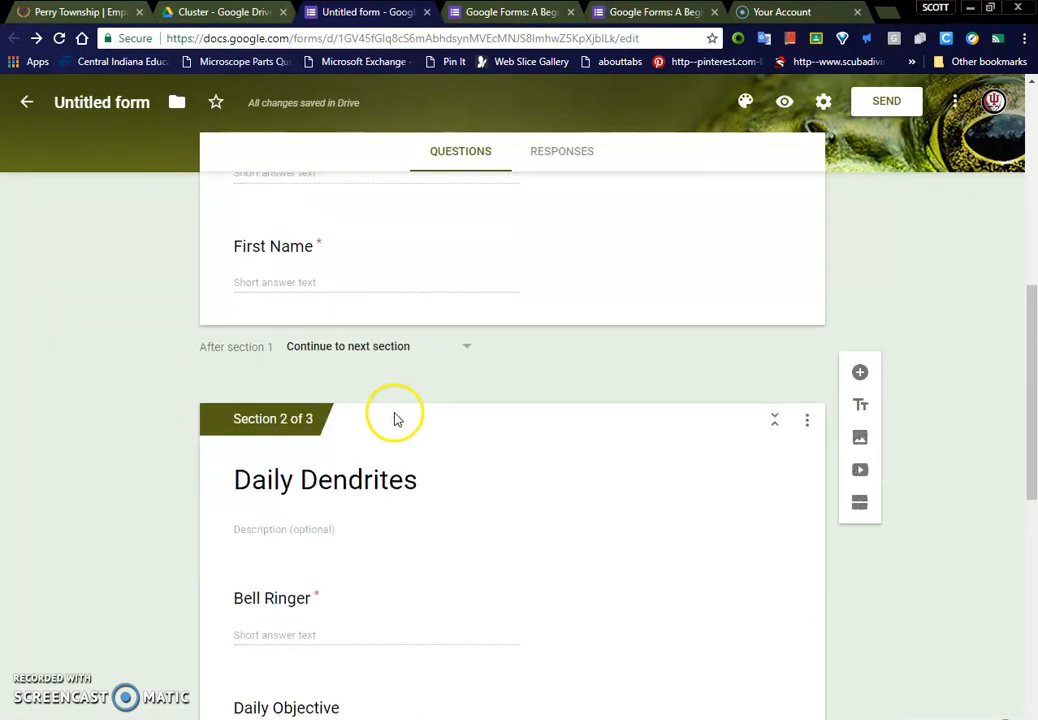
scroll(382, 514, "down", 3)
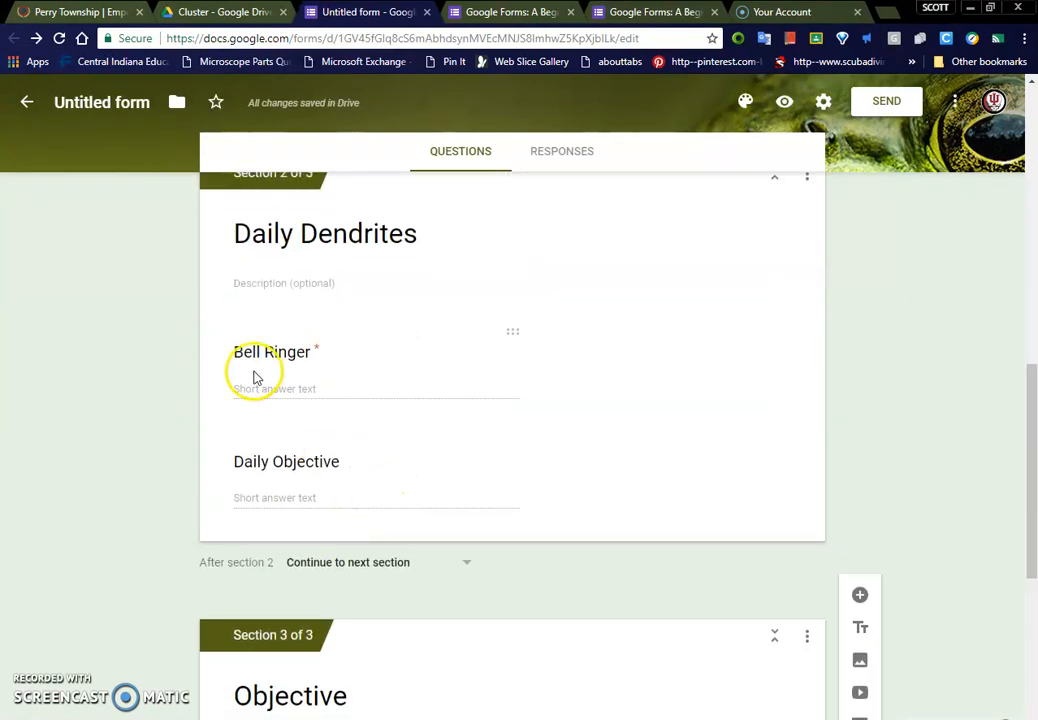
scroll(387, 493, "down", 4)
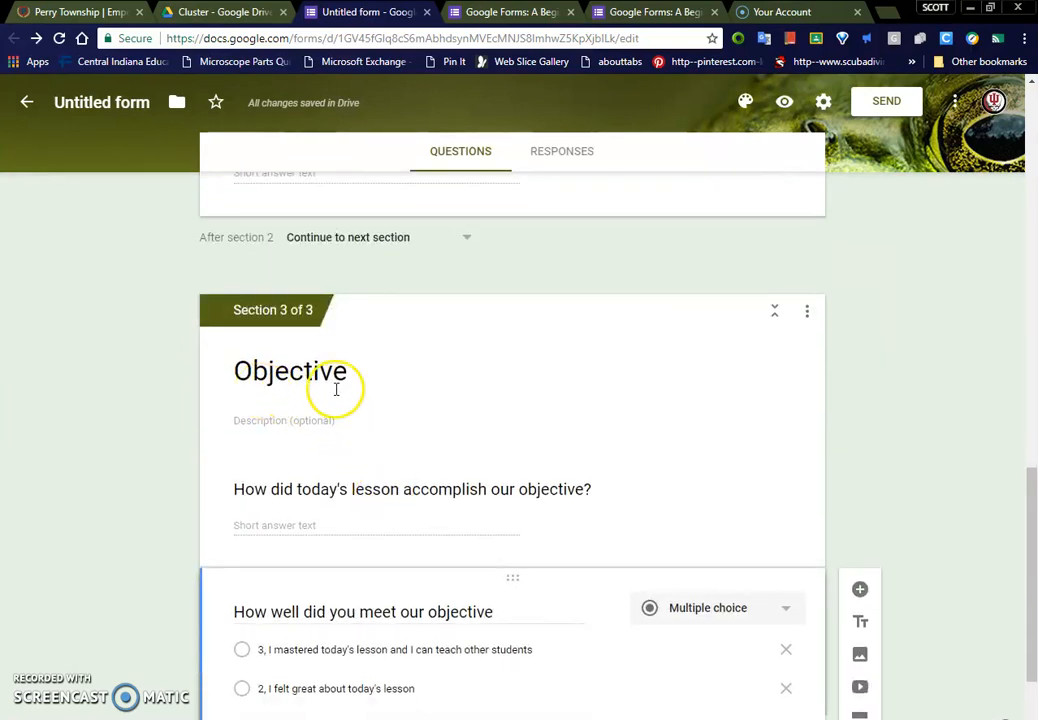
scroll(340, 389, "up", 2)
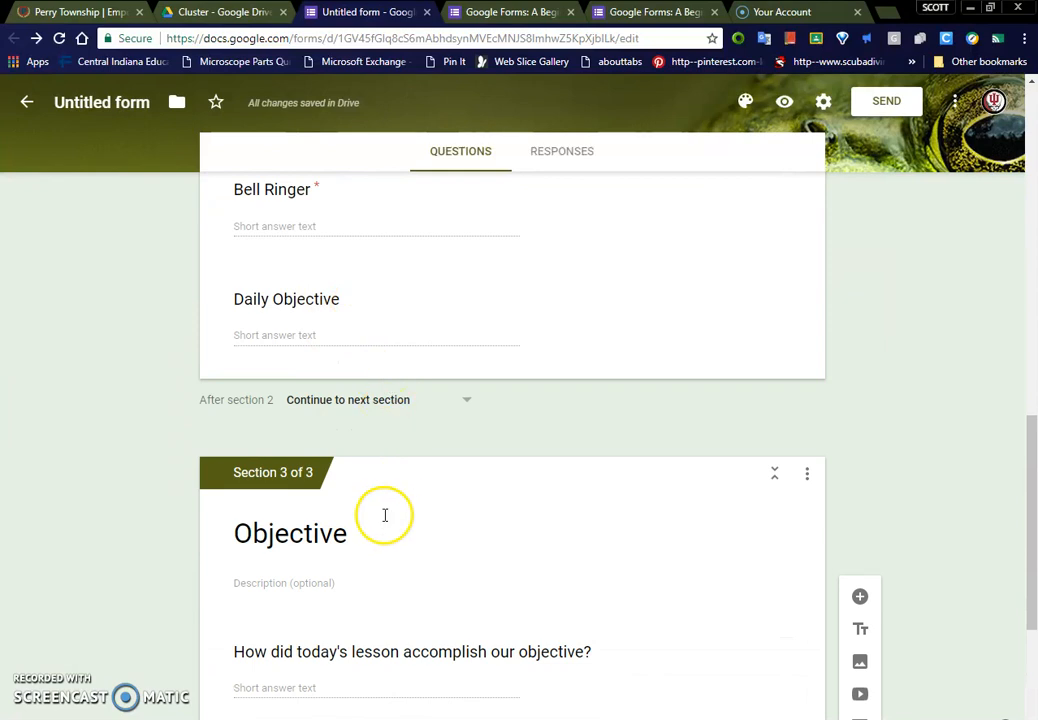
scroll(389, 570, "down", 3)
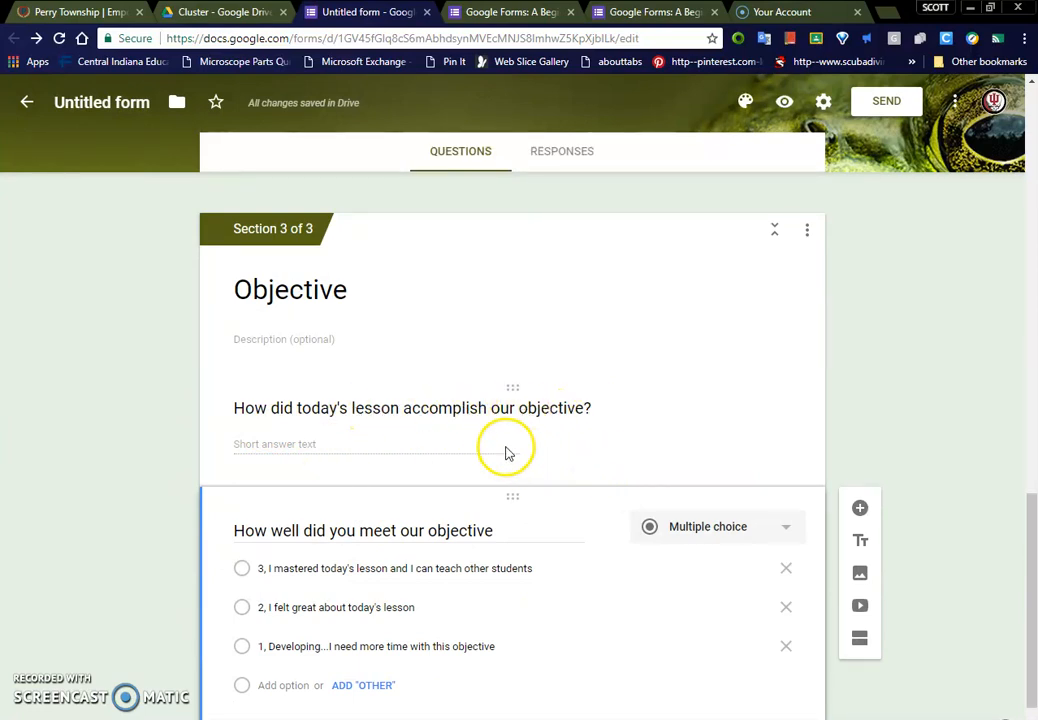
scroll(490, 445, "down", 1)
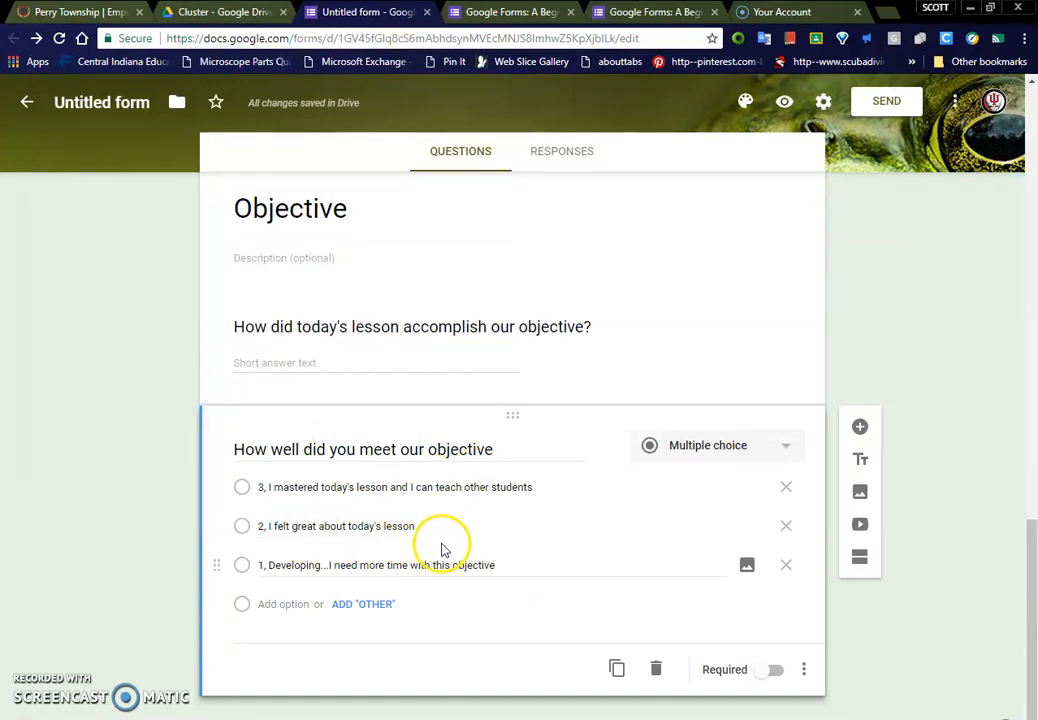
Step: Switch from the form to the Cluster folder in Google Drive
scroll(577, 556, "up", 3)
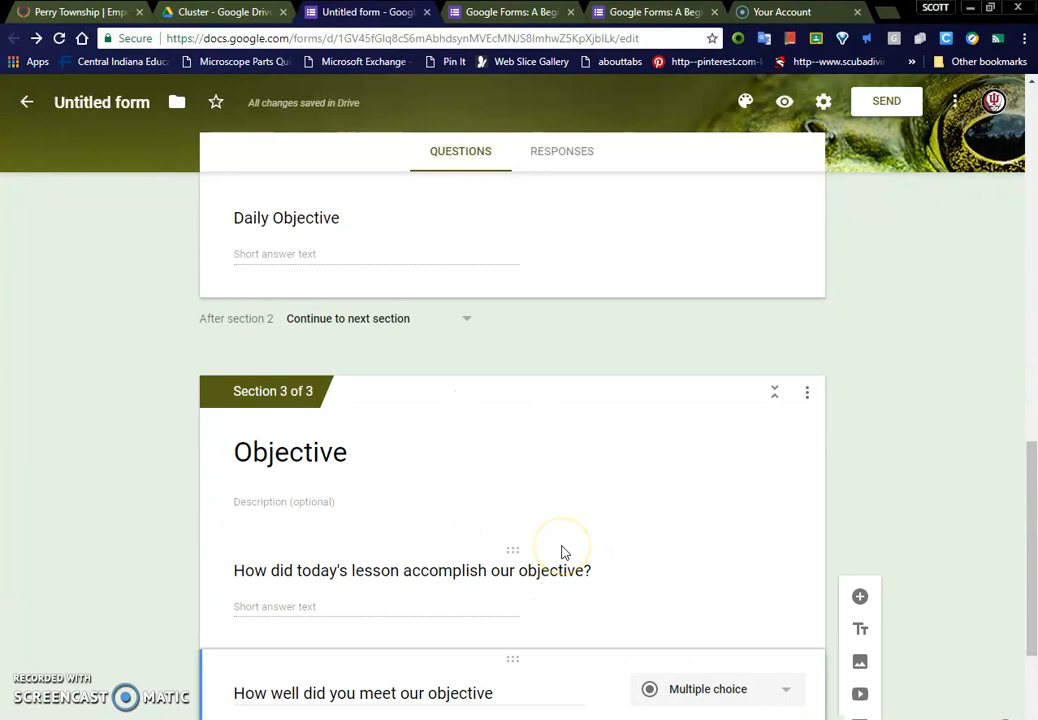
scroll(562, 552, "up", 10)
left_click(502, 190)
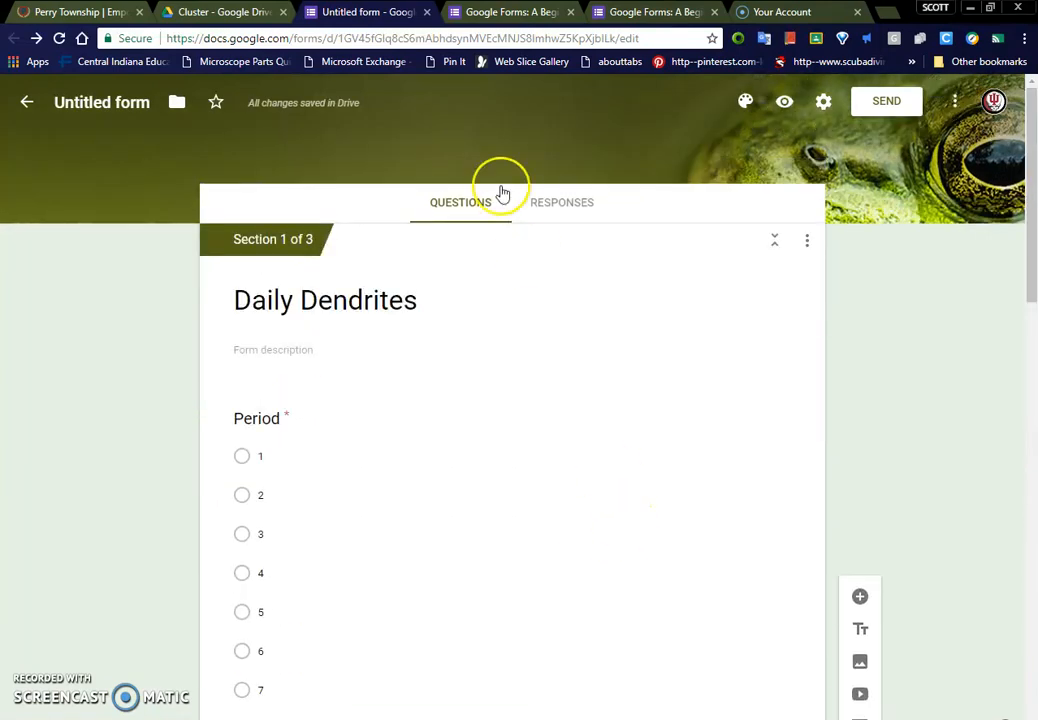
left_click(218, 12)
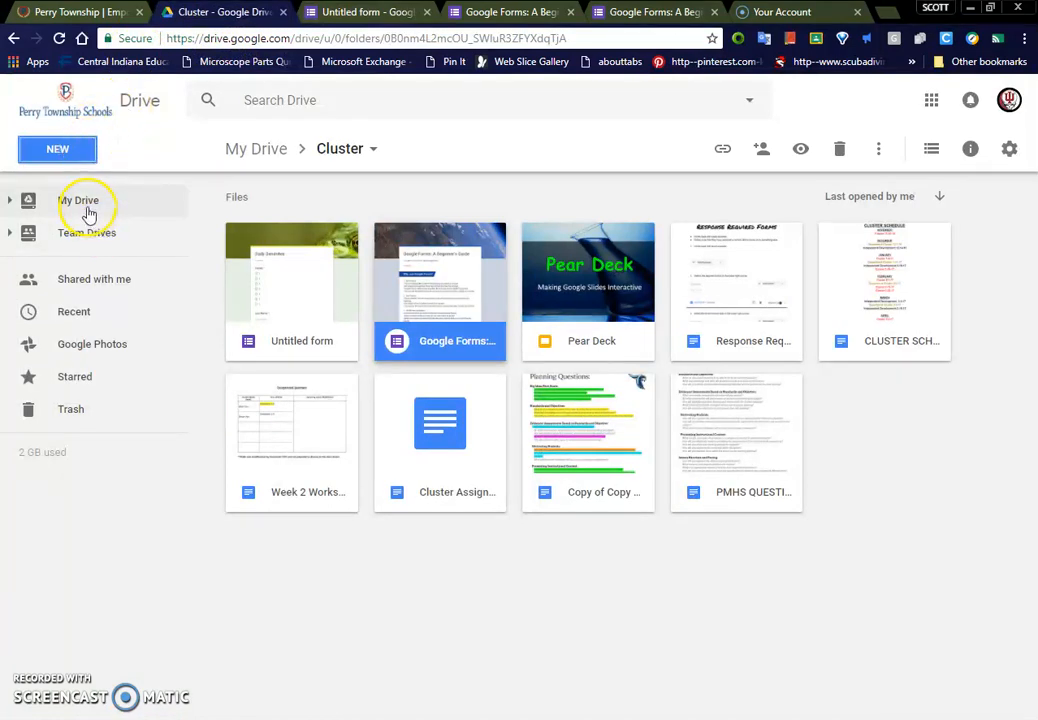
Step: Switch to the Perry Township Schools website, launch Google Classroom from it, and open the Bio 5 class
left_click(50, 12)
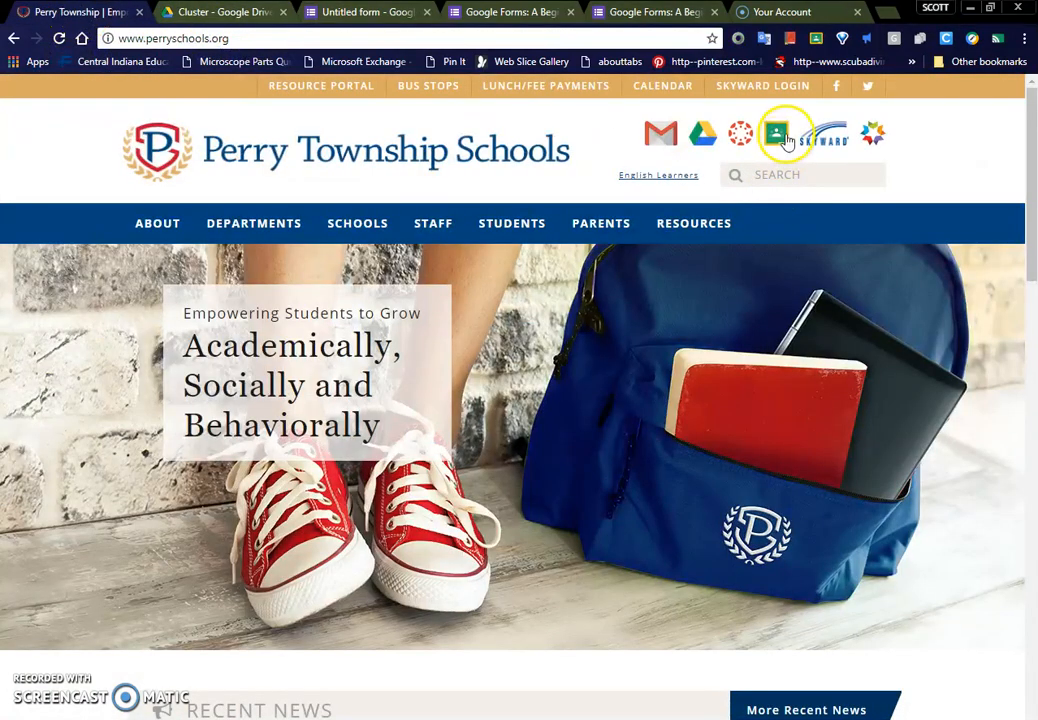
left_click(780, 137)
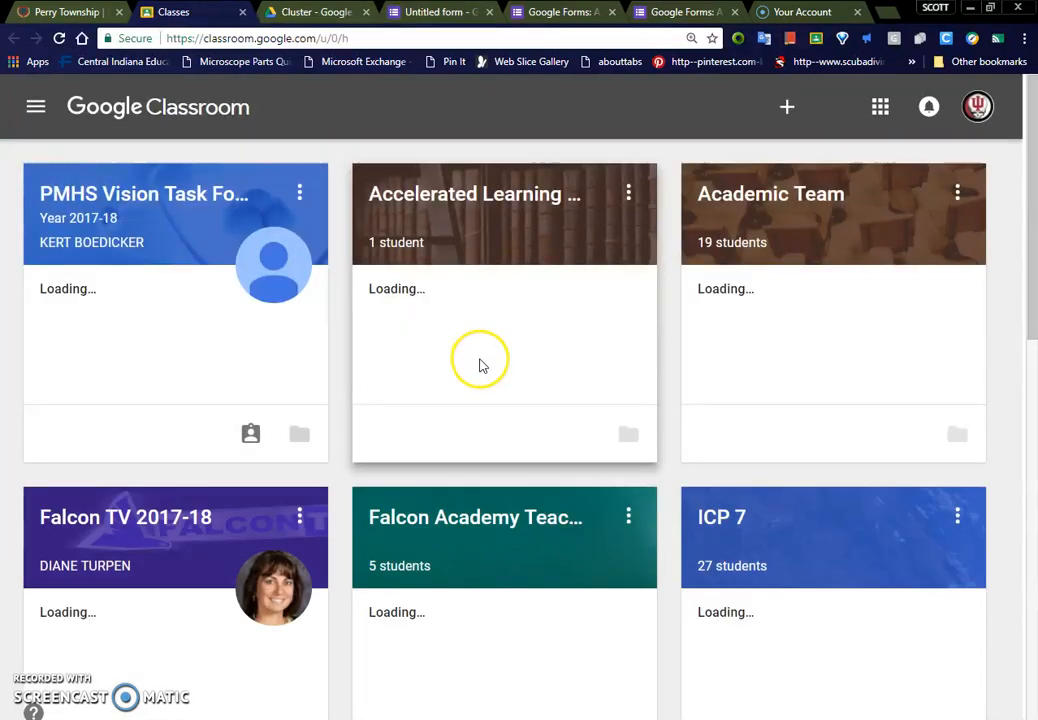
scroll(552, 431, "down", 4)
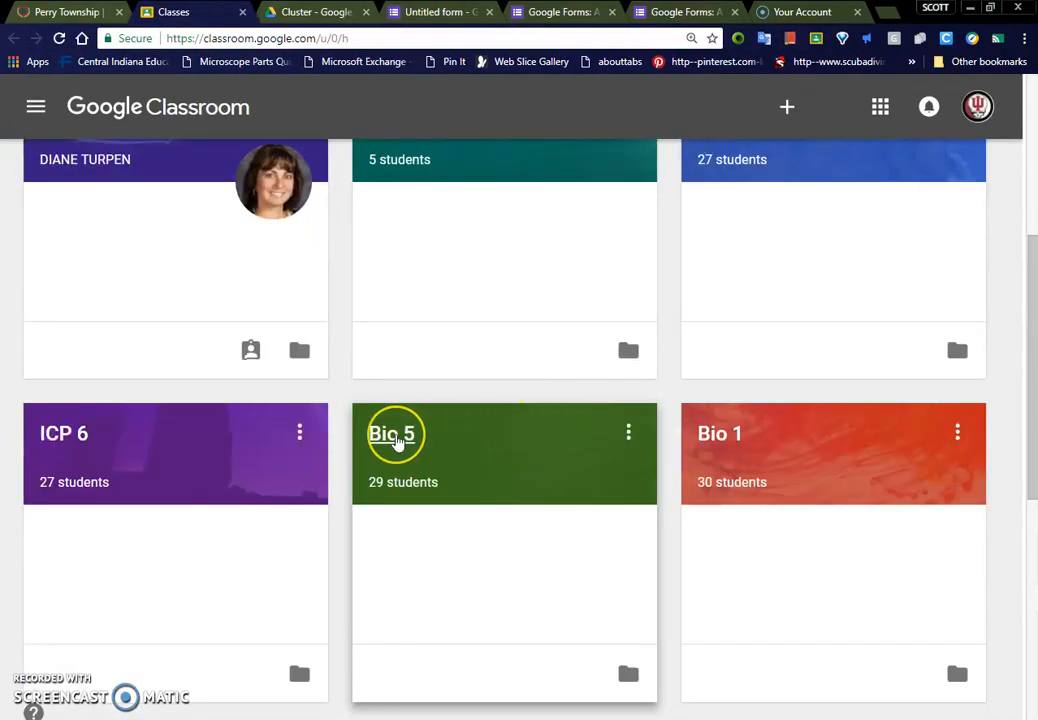
left_click(396, 441)
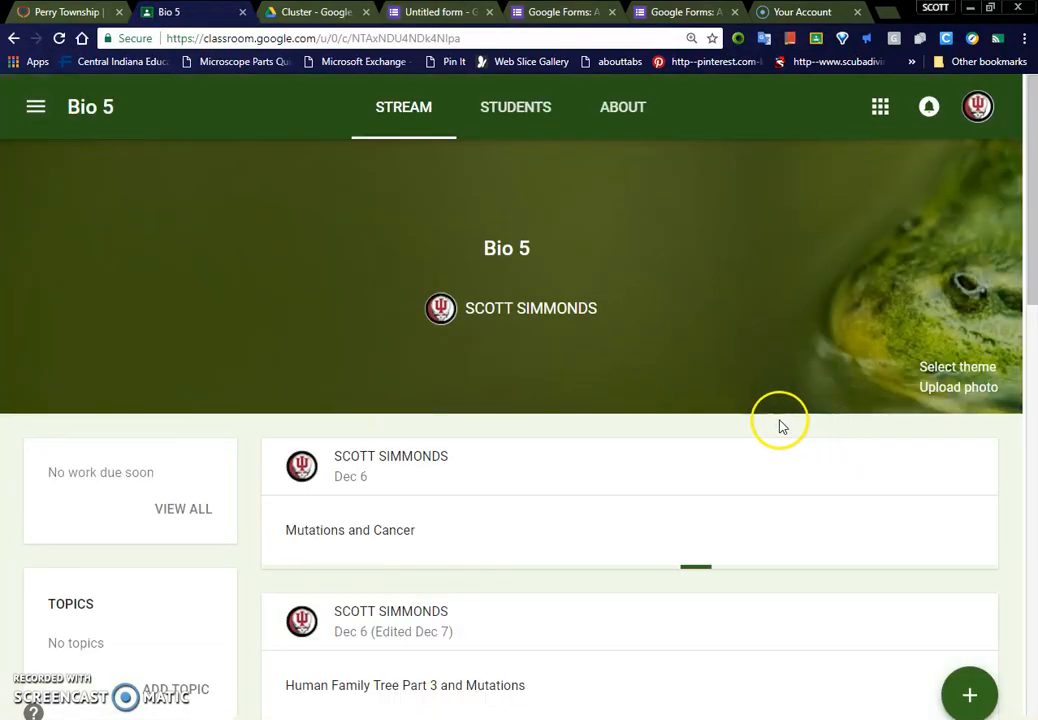
Step: Start a new announcement for the Bio 5 class and attach the Untitled form from recent Drive files
mouse_move(966, 692)
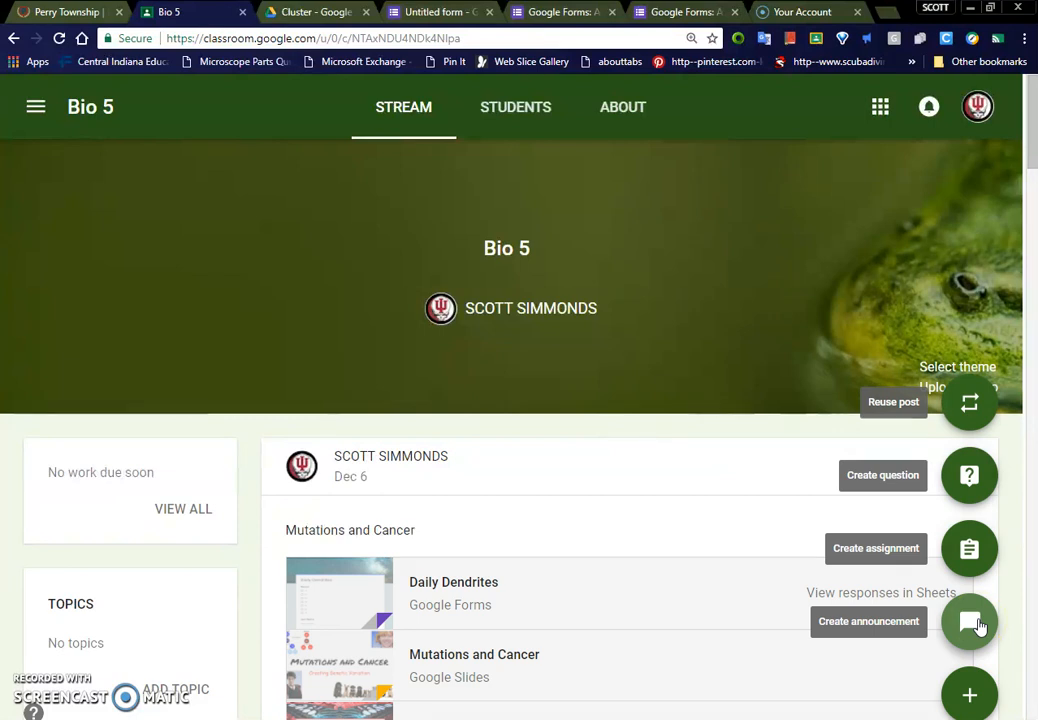
left_click(975, 623)
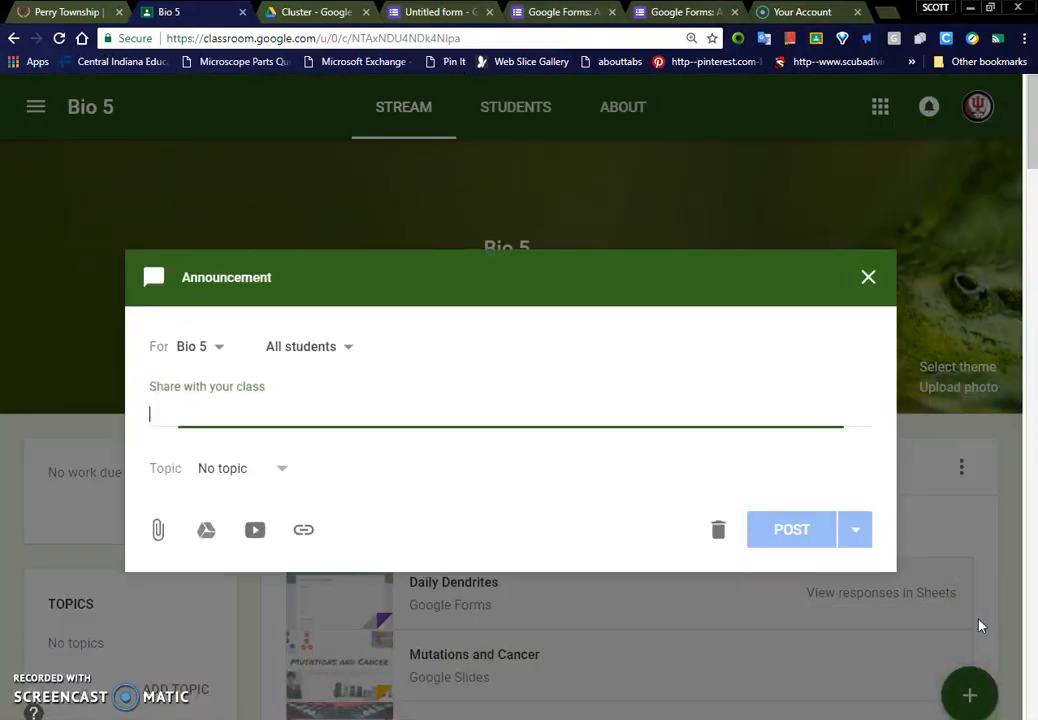
left_click(207, 535)
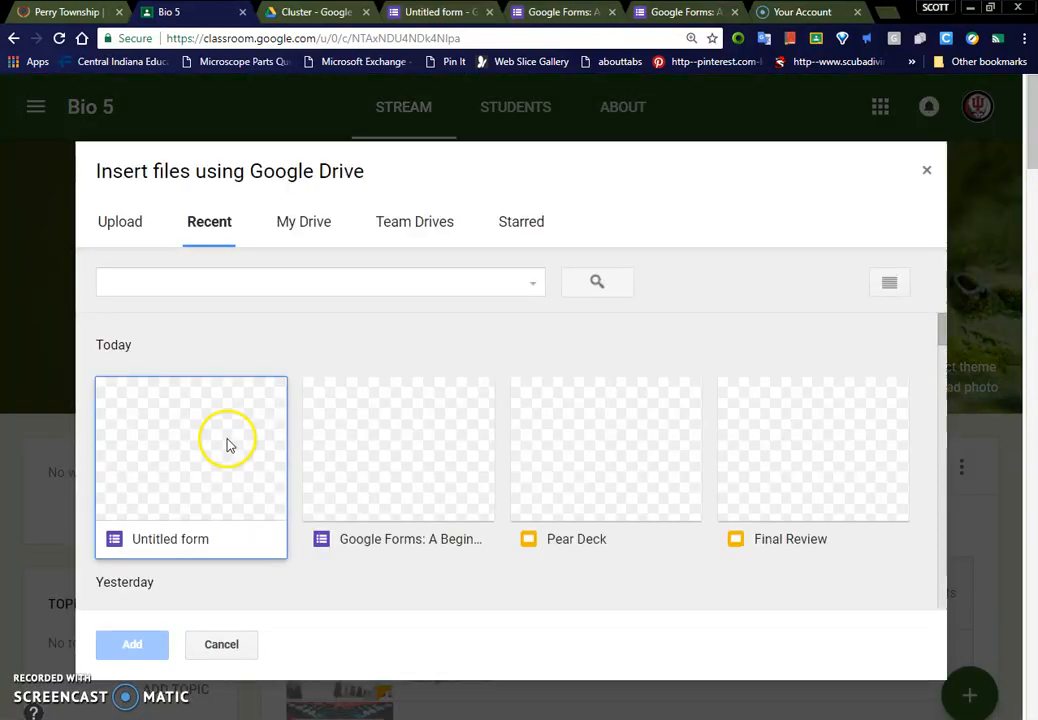
double_click(220, 452)
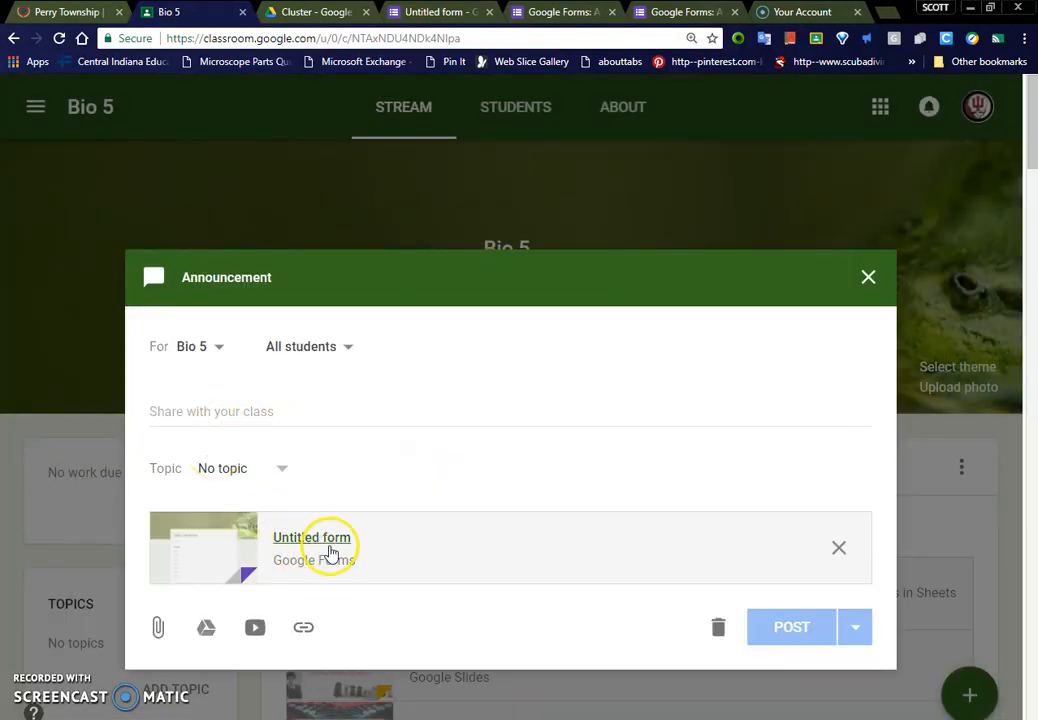
Step: Return to the untitled form in Google Forms and rename its file as Daily Dendrites
left_click(433, 16)
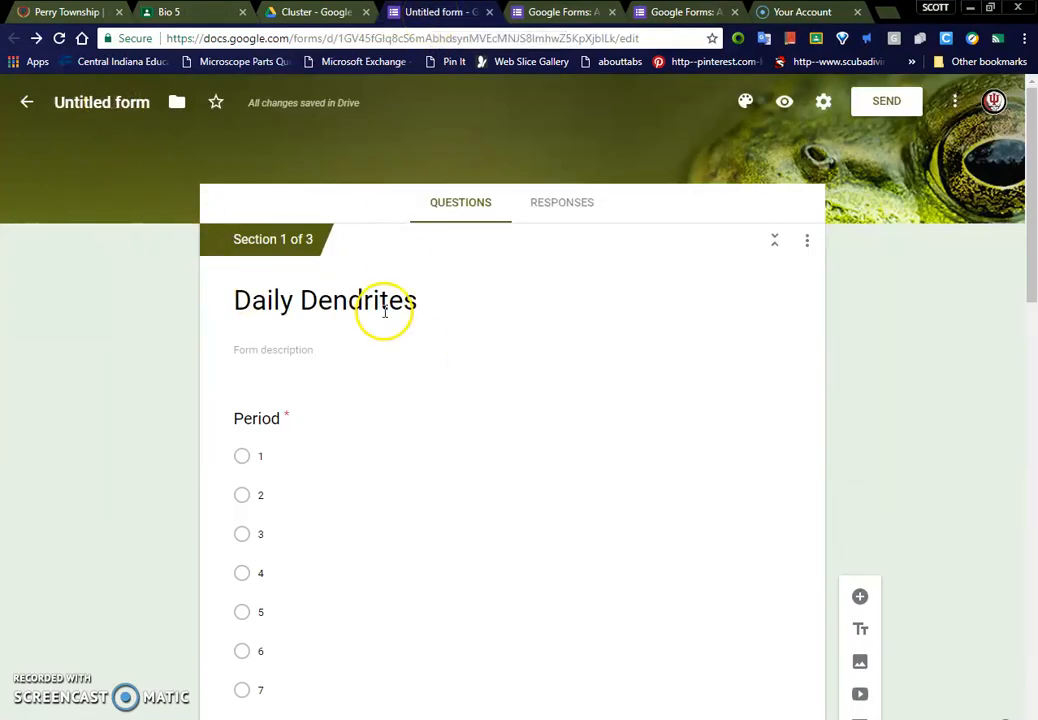
left_click(122, 100)
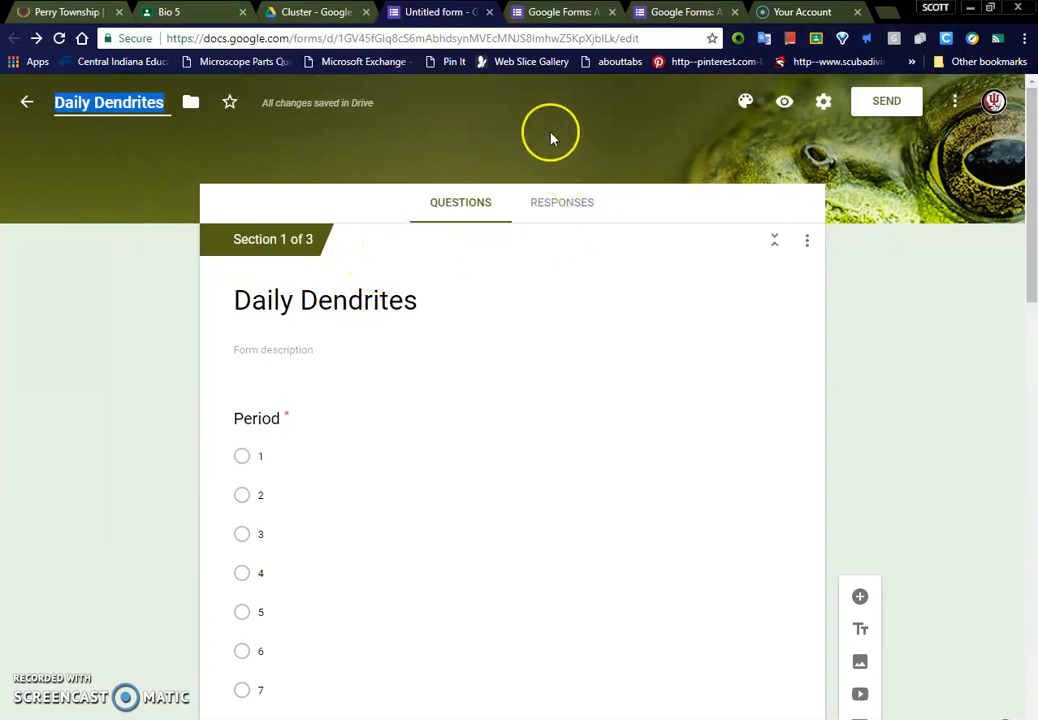
Step: Close both "Google Forms: A Beginner's Guide" pages, leaving without saving, and return to the Daily Dendrites form editor
left_click(612, 13)
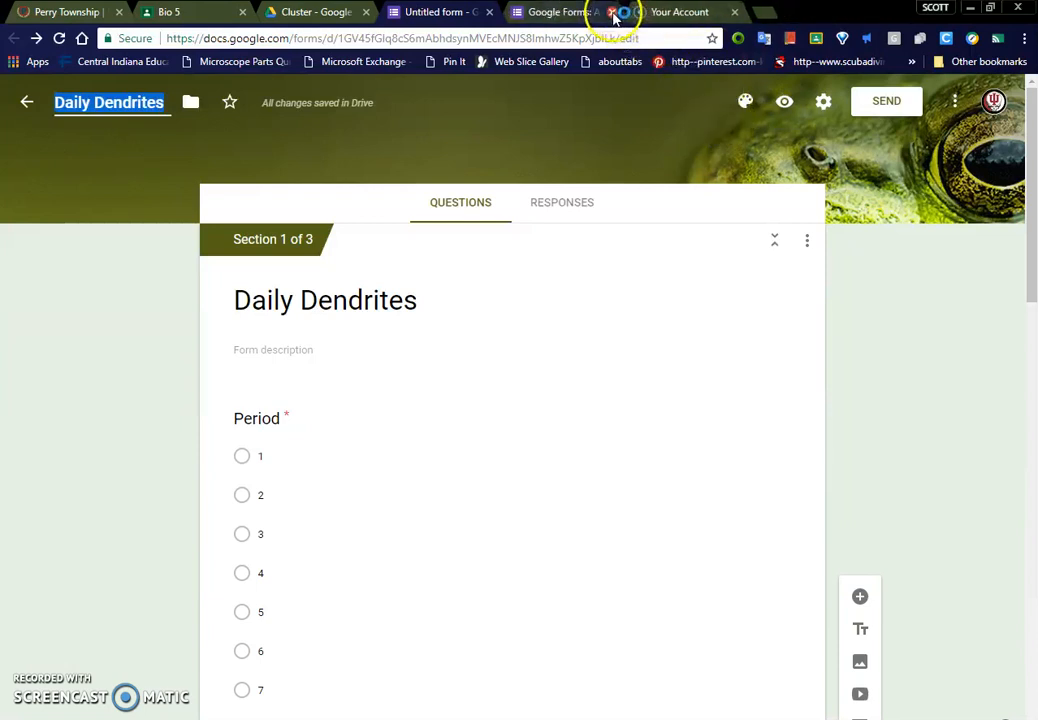
left_click(612, 12)
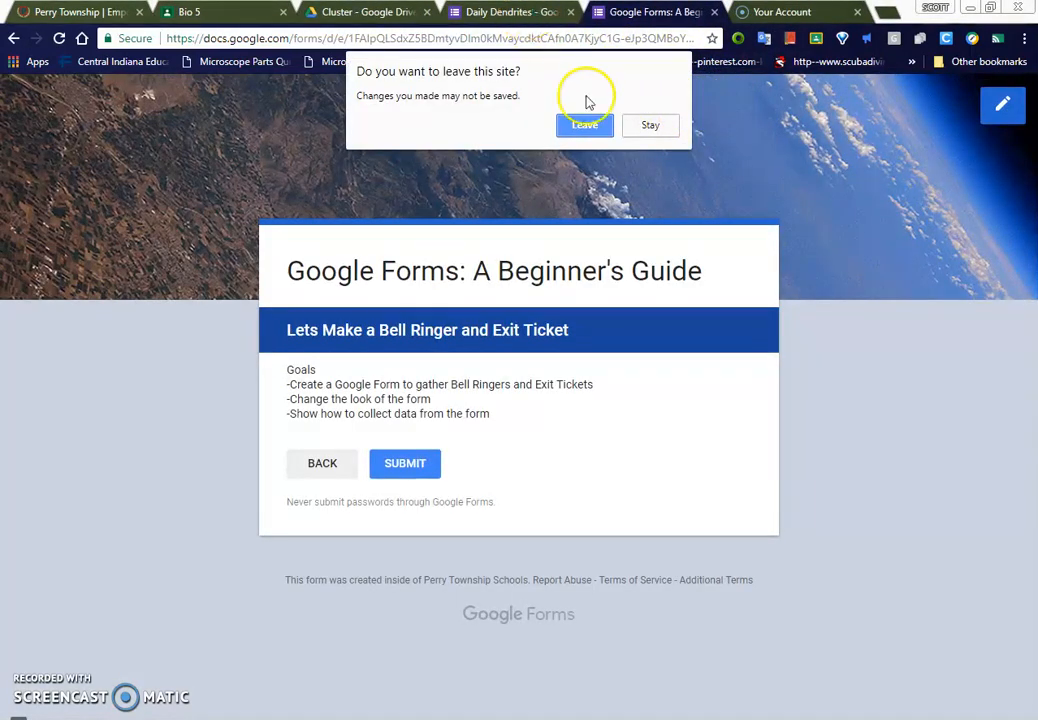
left_click(610, 125)
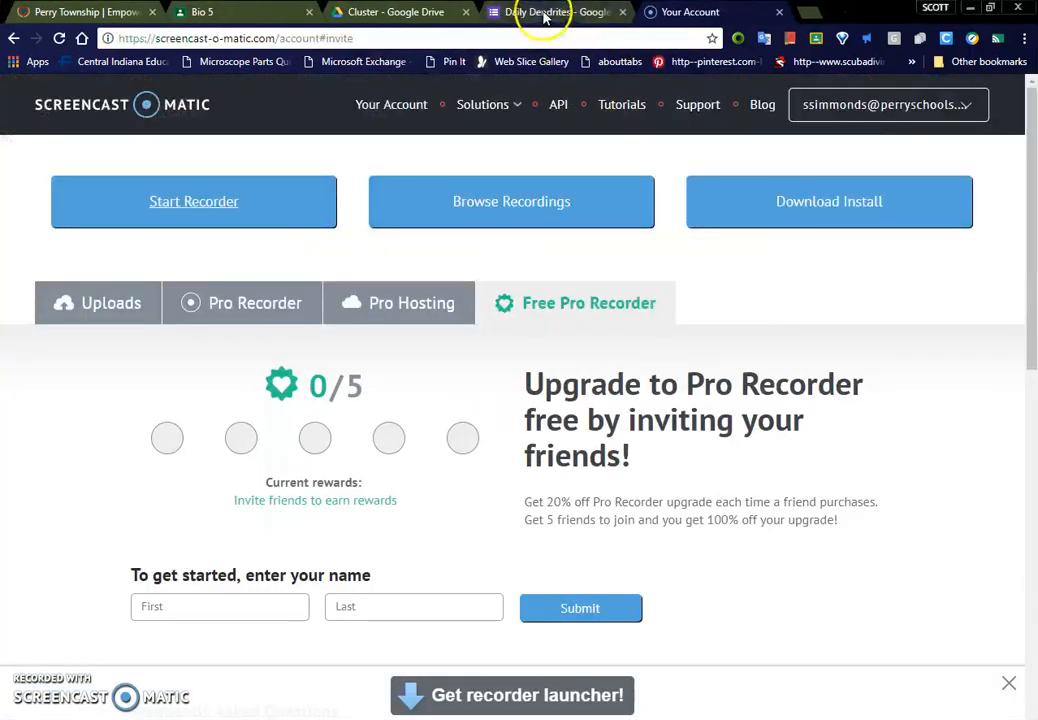
left_click(487, 14)
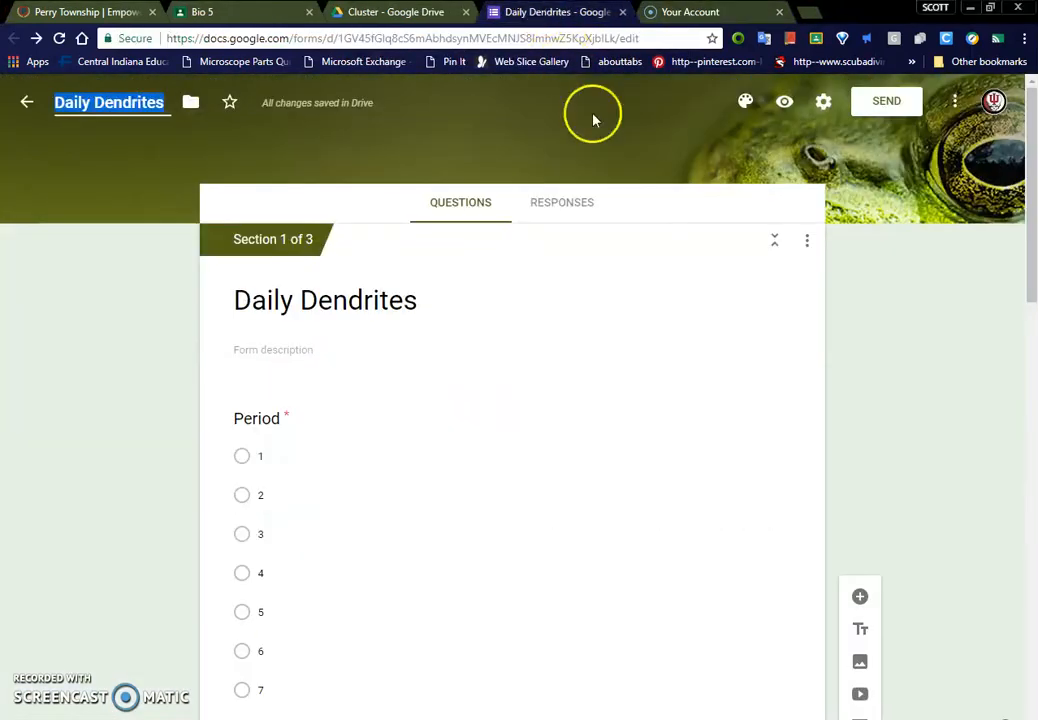
Step: Preview the form, select period 1, enter a student's last and first name, and continue to the second section
left_click(785, 108)
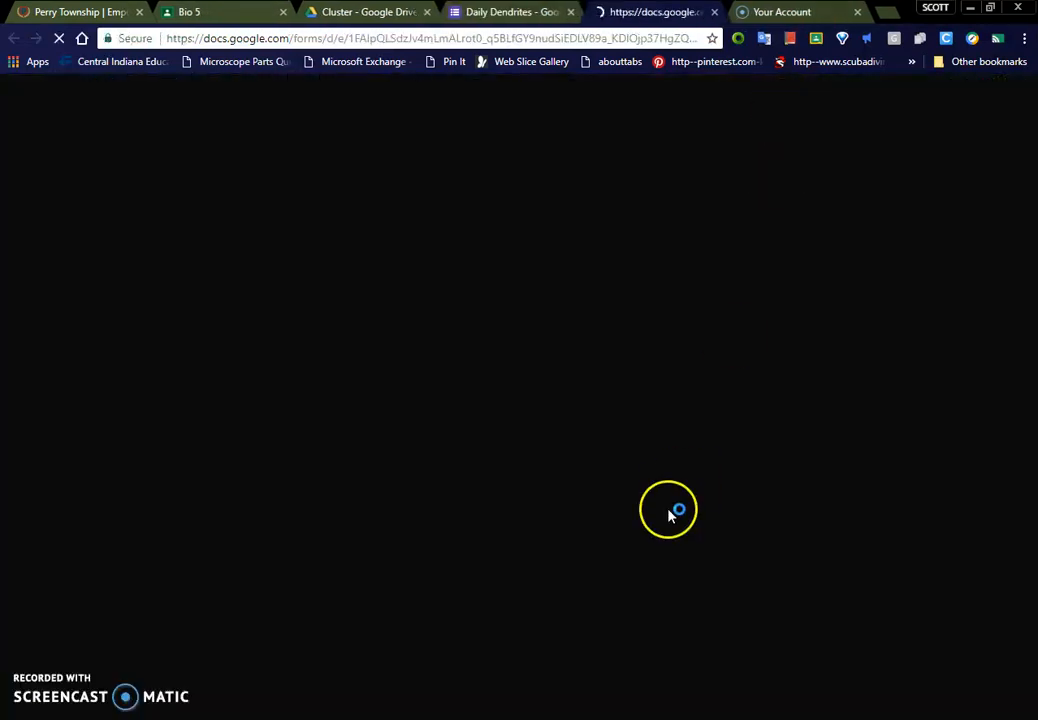
left_click(300, 405)
scroll(417, 482, "down", 3)
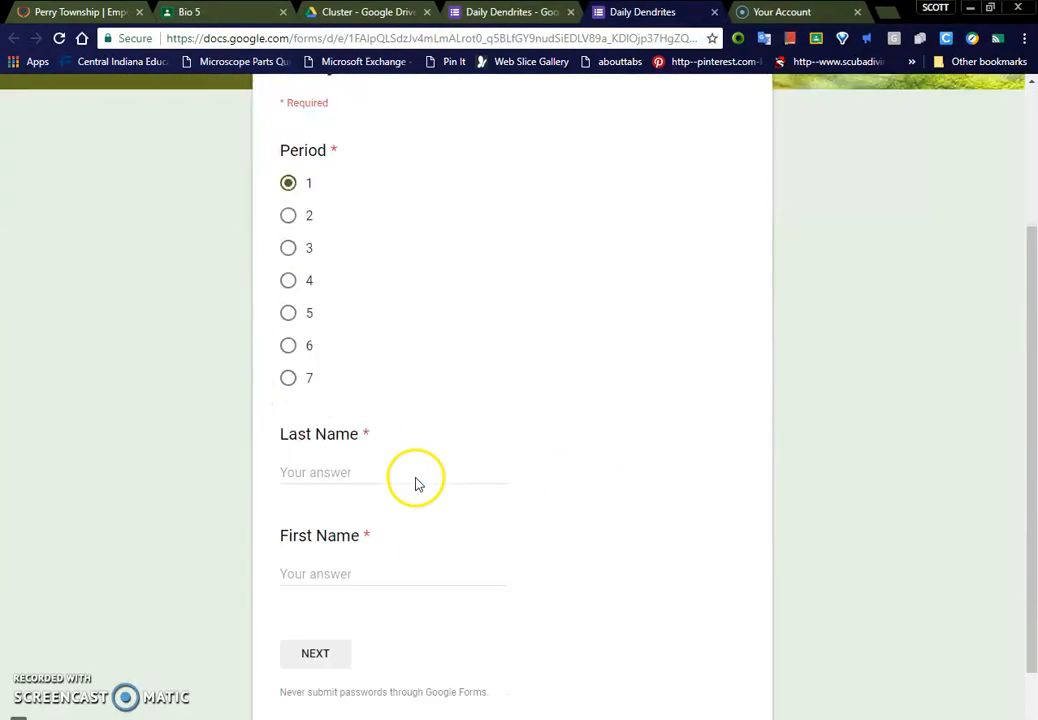
left_click(407, 435)
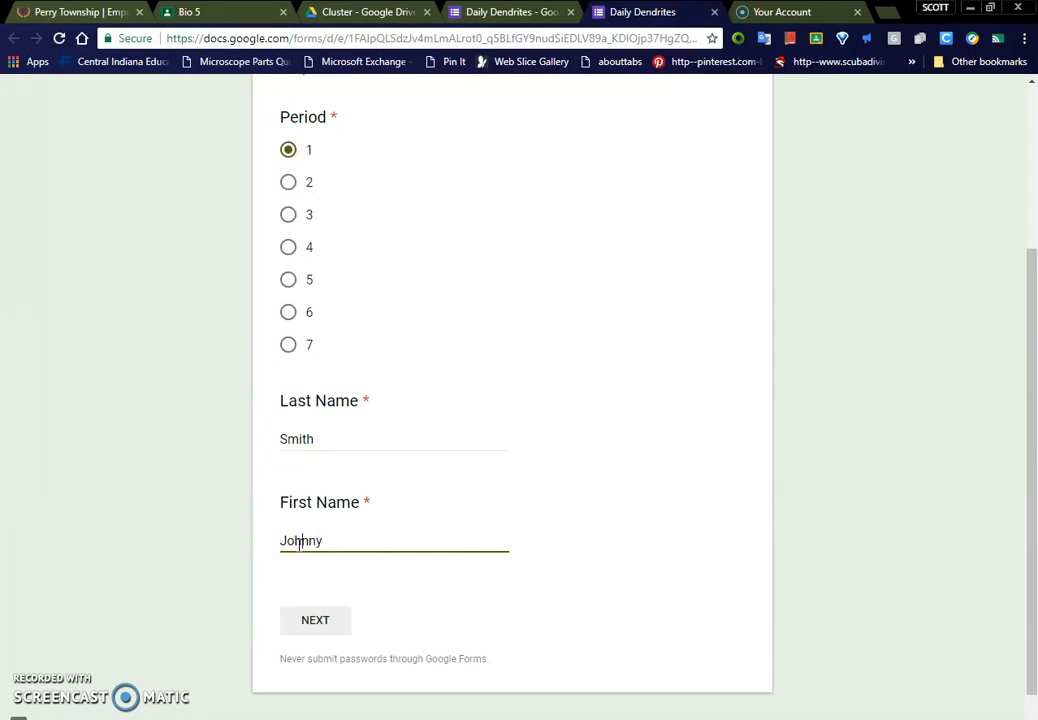
left_click(330, 621)
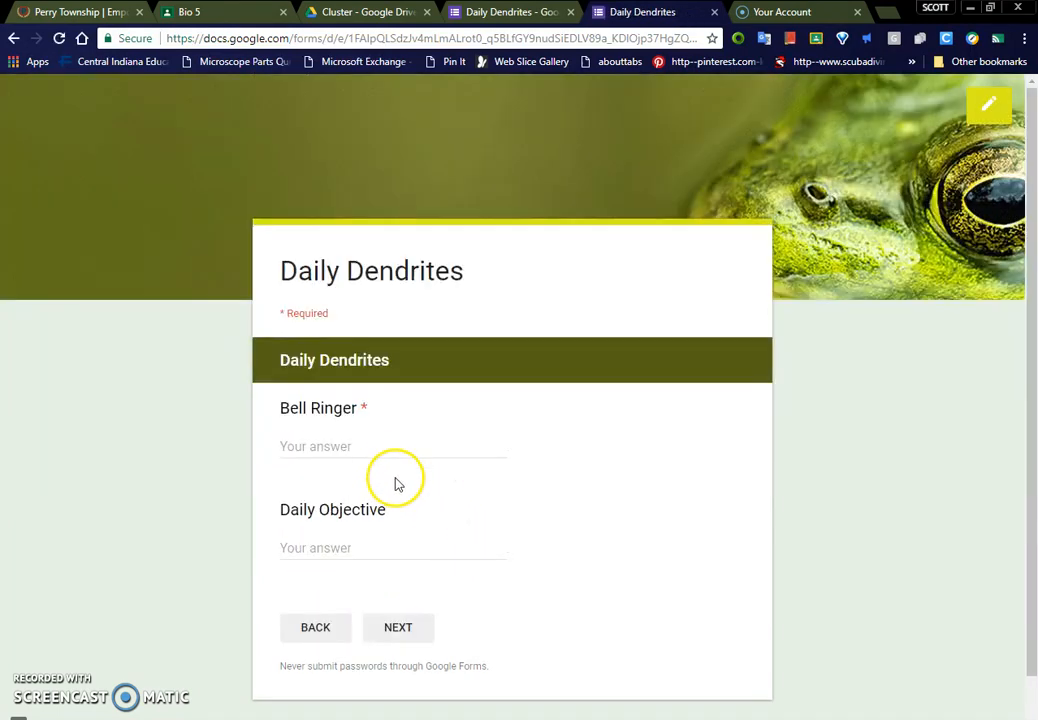
Step: Fill the bell ringer, daily objective and lesson answers with placeholder text, choose the "3, I mastered today's lesson" rating, and submit the response
type("asdasd")
left_click(366, 550)
type("as")
left_click(398, 627)
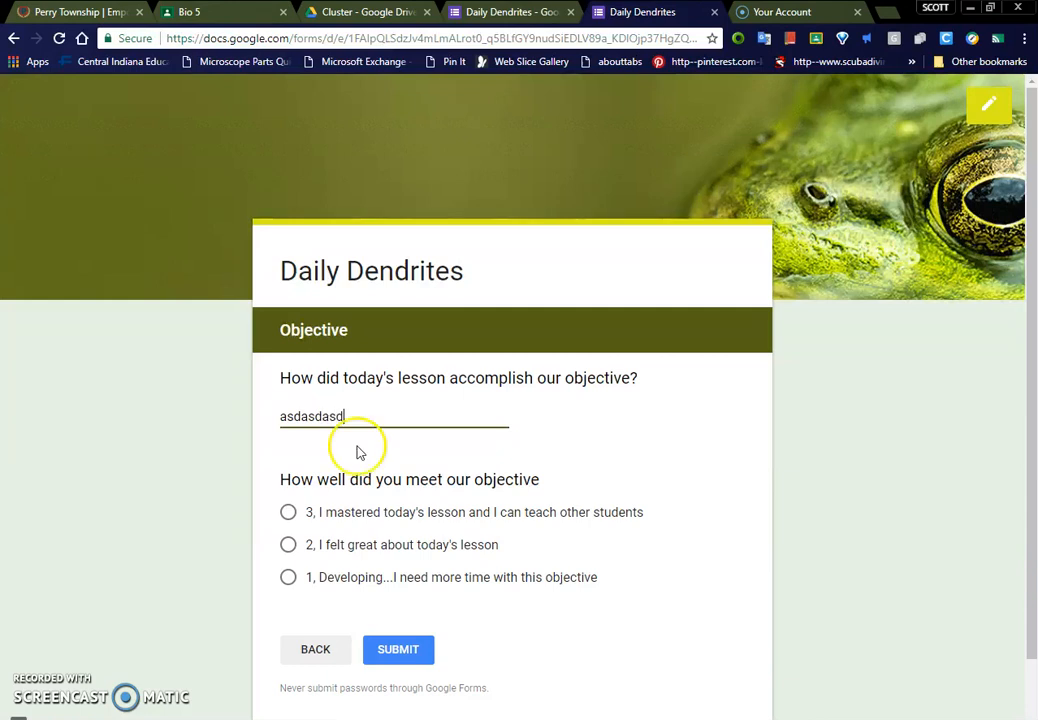
left_click(290, 515)
left_click(398, 652)
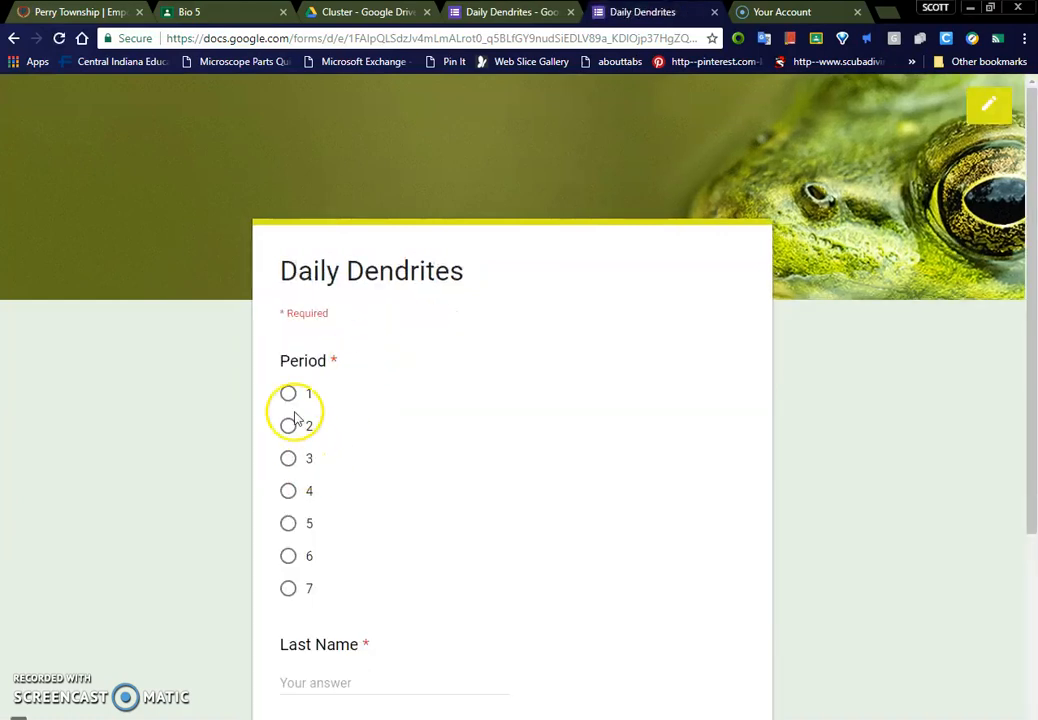
Step: In a second response, select period 1, enter placeholder text "sadasd" as last name and "asdsad" as first name, and continue
left_click(288, 393)
scroll(352, 555, "down", 2)
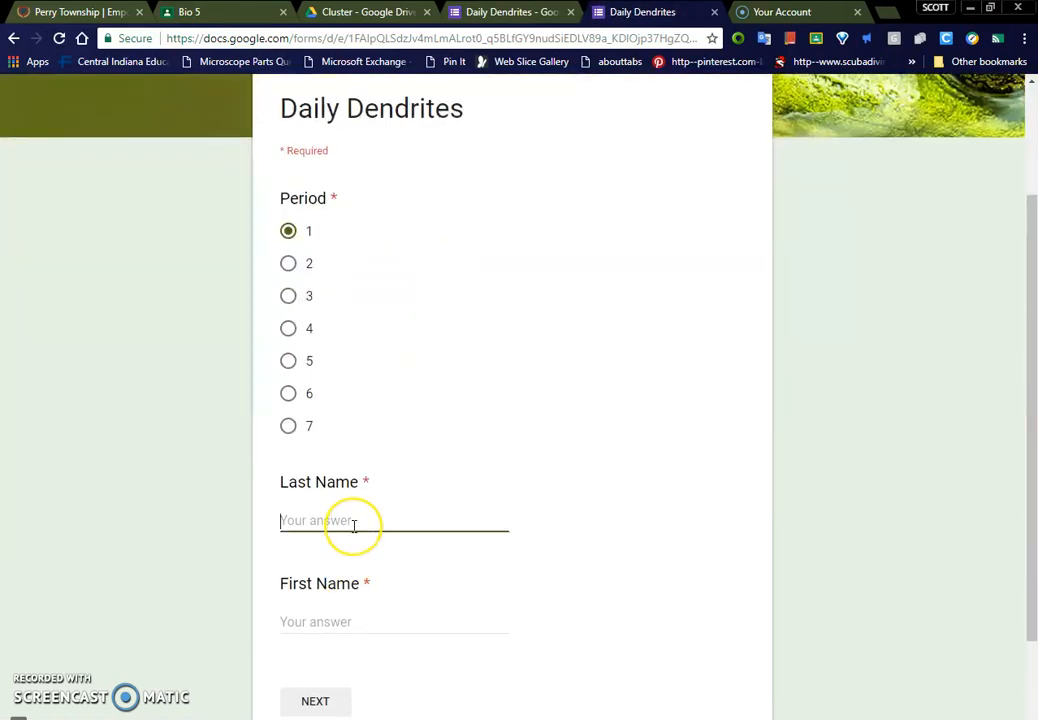
left_click(380, 627)
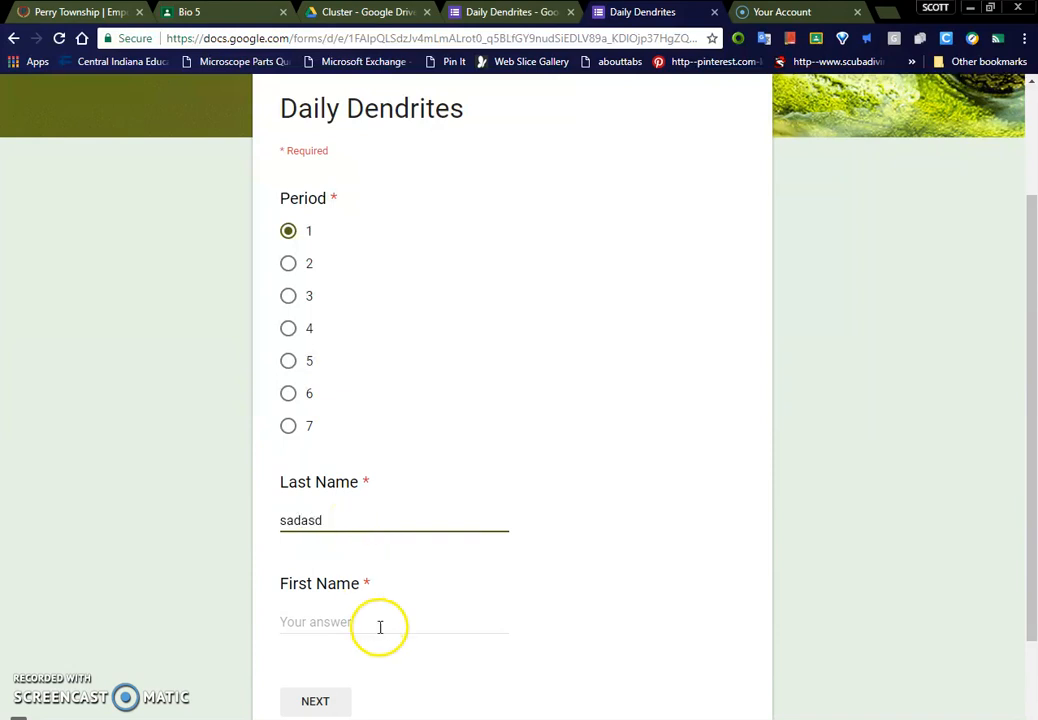
type("asdsad")
scroll(364, 614, "down", 2)
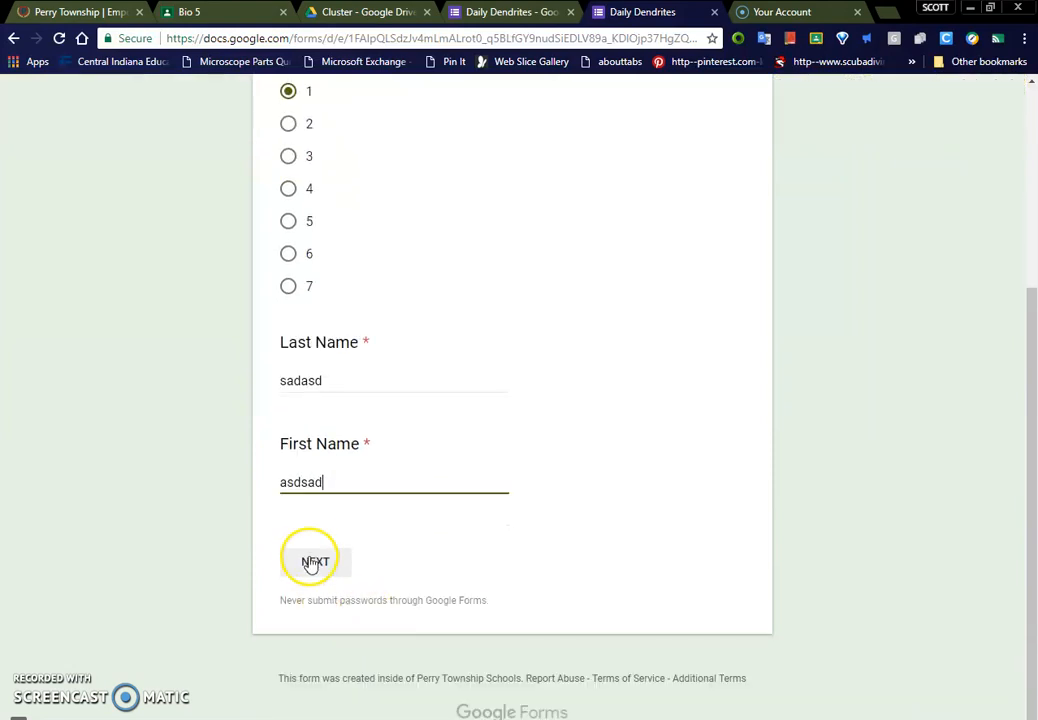
left_click(315, 566)
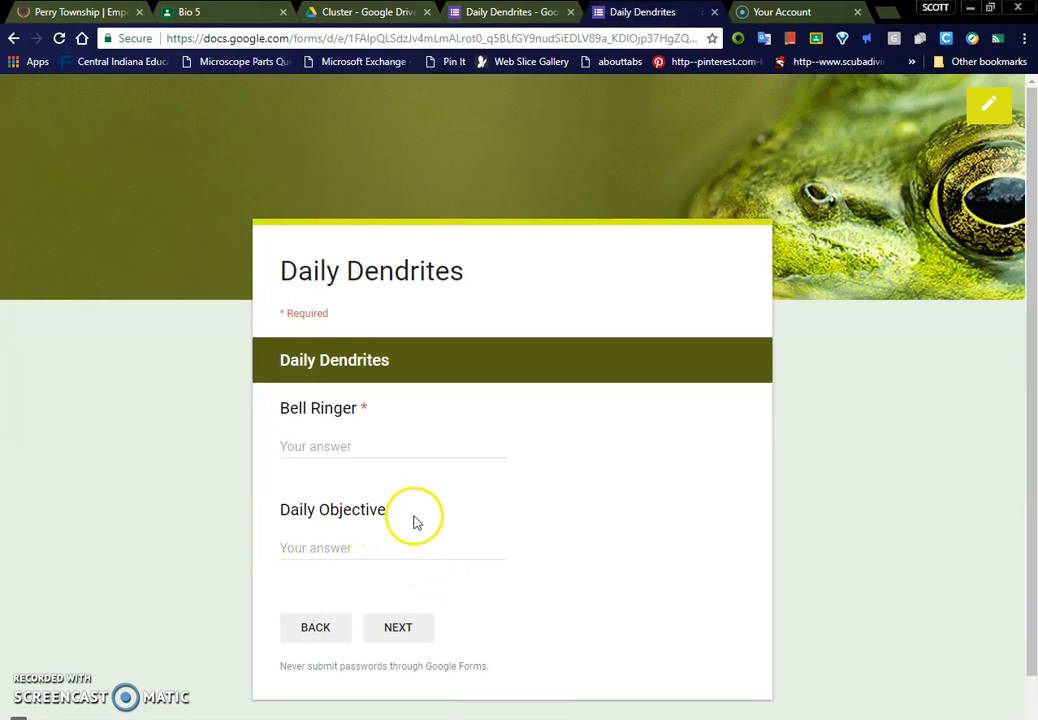
Step: Answer Bell Ringer with "asdasdsd" and Daily Objective with "asdsad", and continue to the Objective section
type("asdasdsd")
left_click(390, 556)
type("asdsad")
left_click(398, 626)
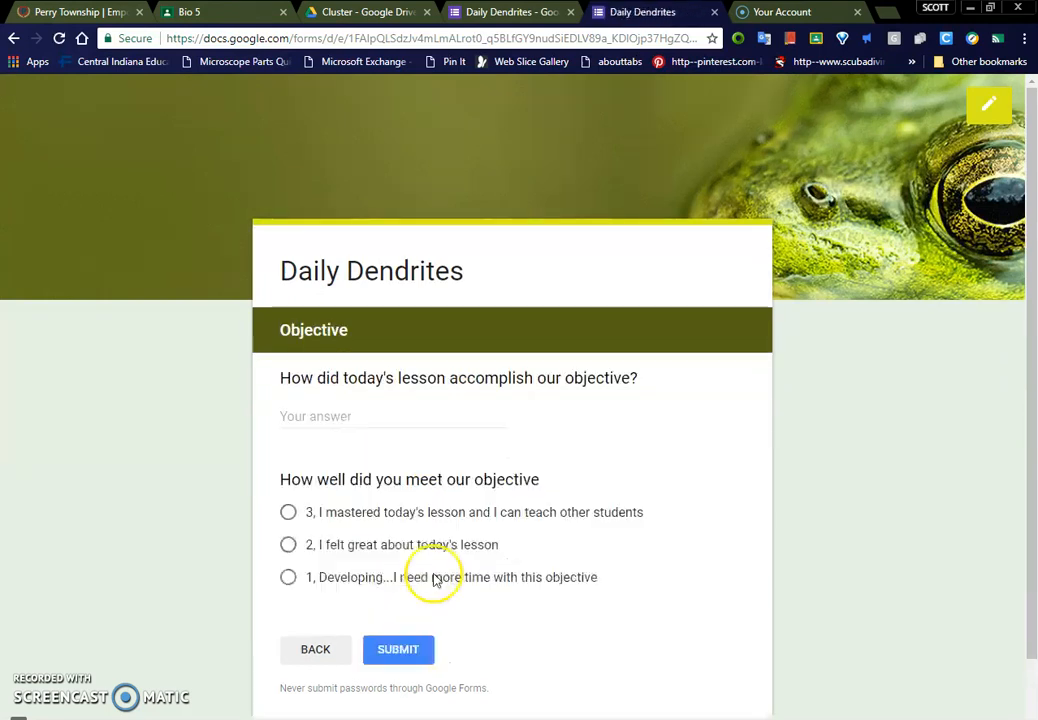
Step: Answer the lesson question with "asdasdsad", choose "2, I felt great about today's lesson", and submit the second response
left_click(433, 416)
type("asdasdsad")
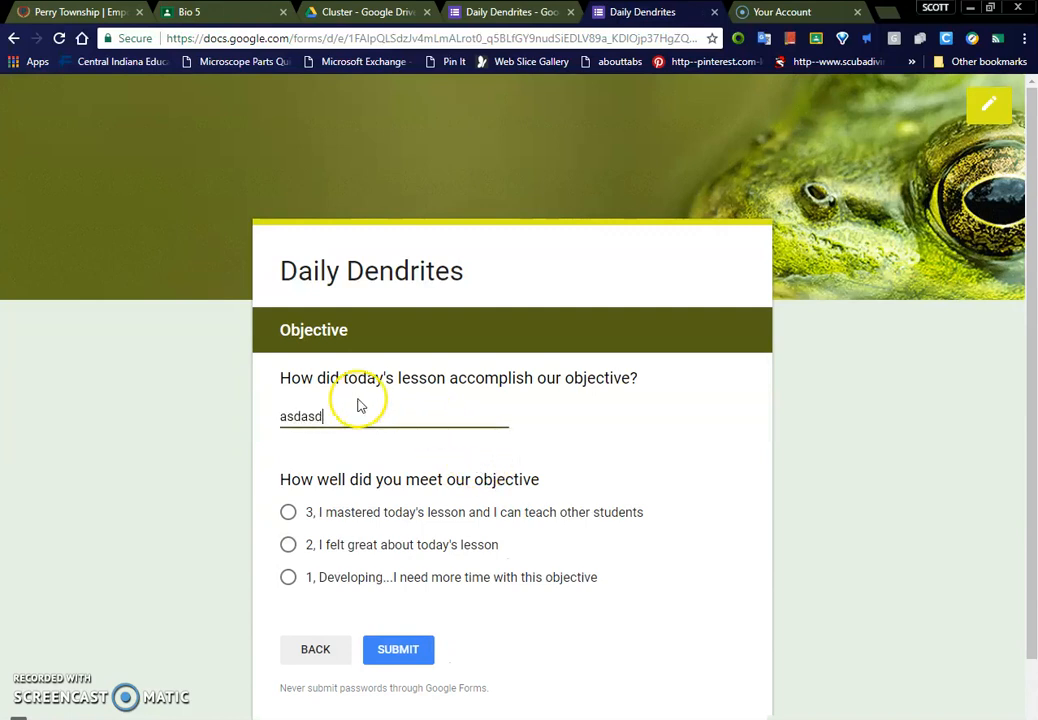
left_click(287, 548)
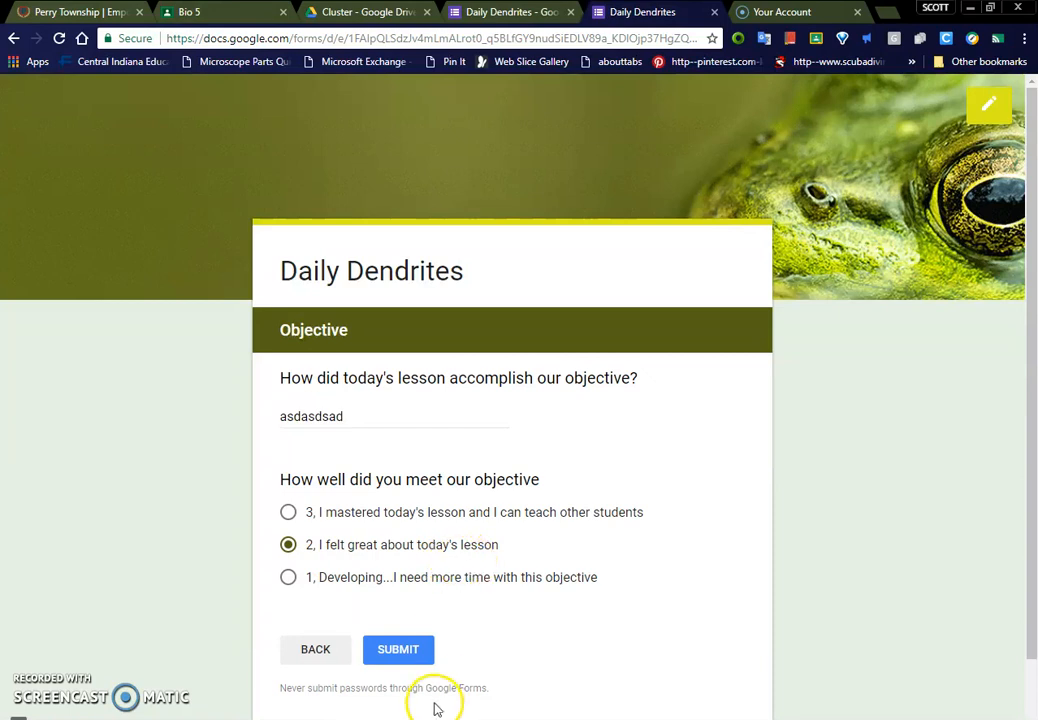
left_click(414, 660)
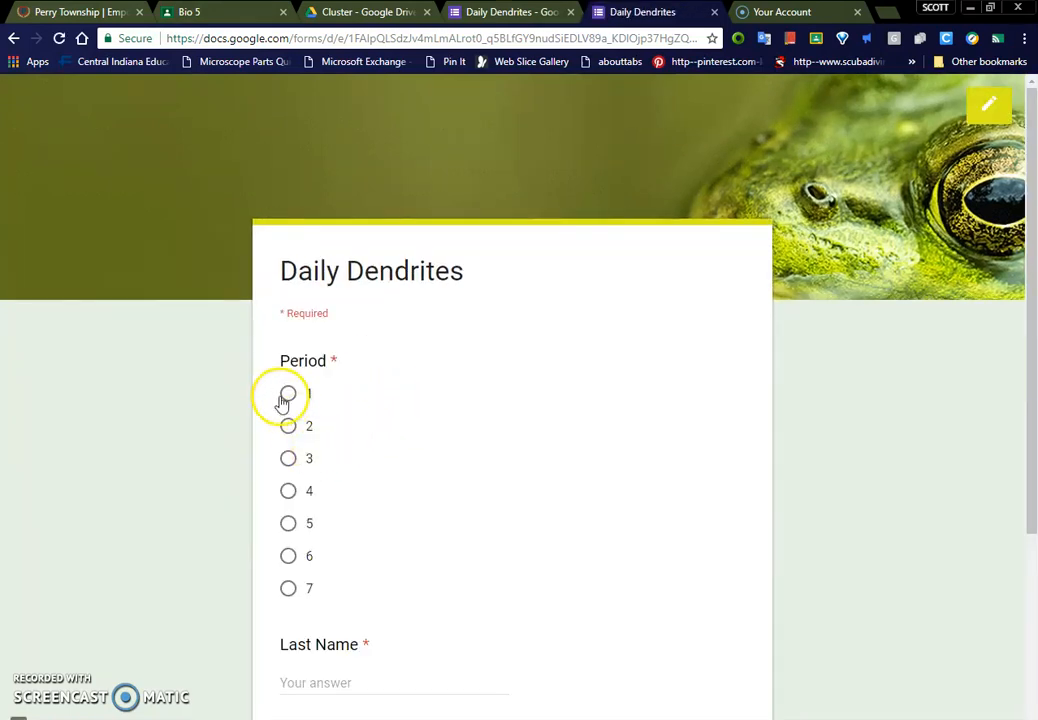
Step: In a third response, select period 1, enter placeholder text "asdasd" as last name and "sadasd" as first name, and continue
left_click(287, 393)
scroll(348, 521, "down", 2)
type("asdasd")
left_click(359, 621)
type("sadasd")
left_click(346, 699)
Step: Answer Bell Ringer "asdasdasd", Daily Objective "asdasd" and the lesson question "asdasdasd", choose the "1, Developing" rating, and submit the third response
left_click(431, 445)
type("asdasdasd")
left_click(395, 546)
type("asdasd")
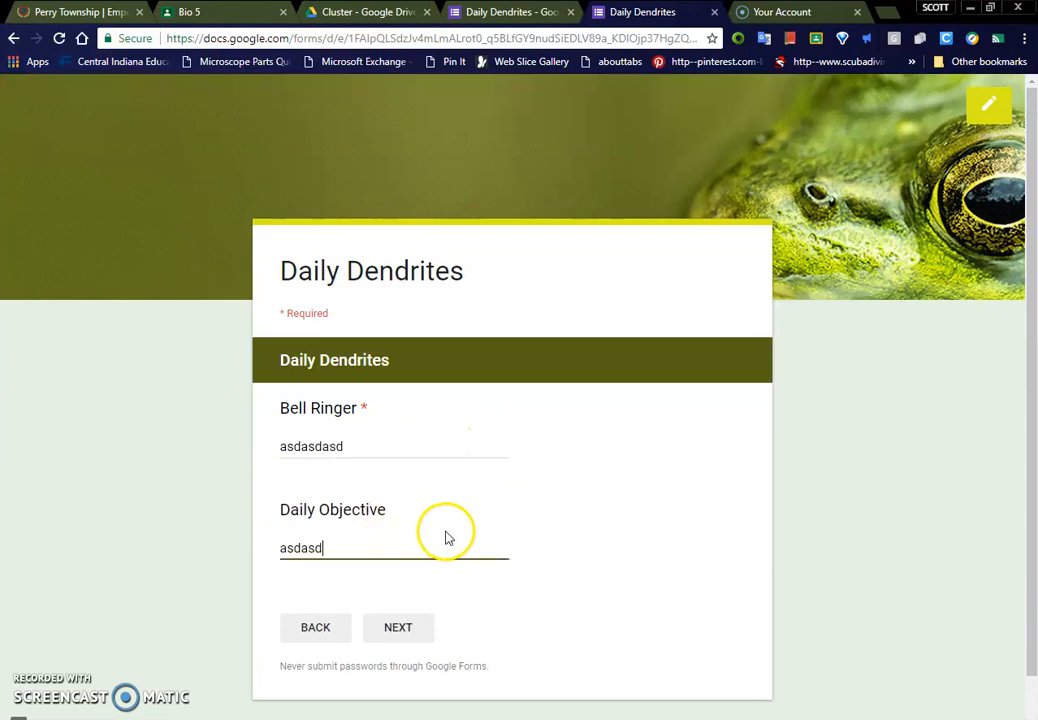
left_click(408, 635)
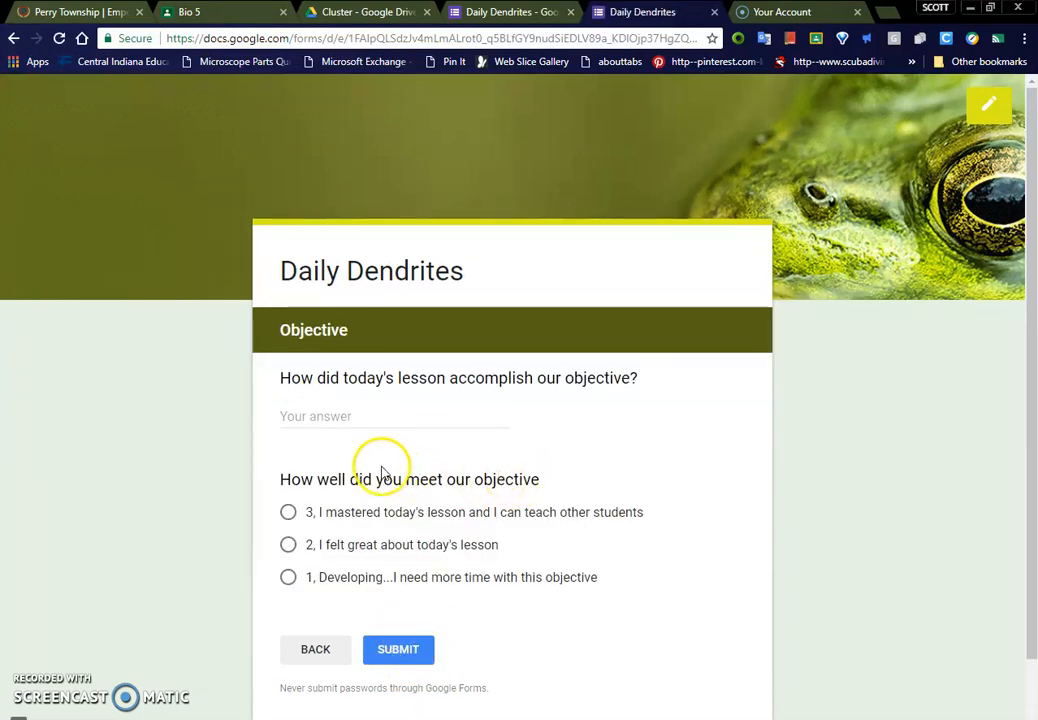
type("asdasdasd")
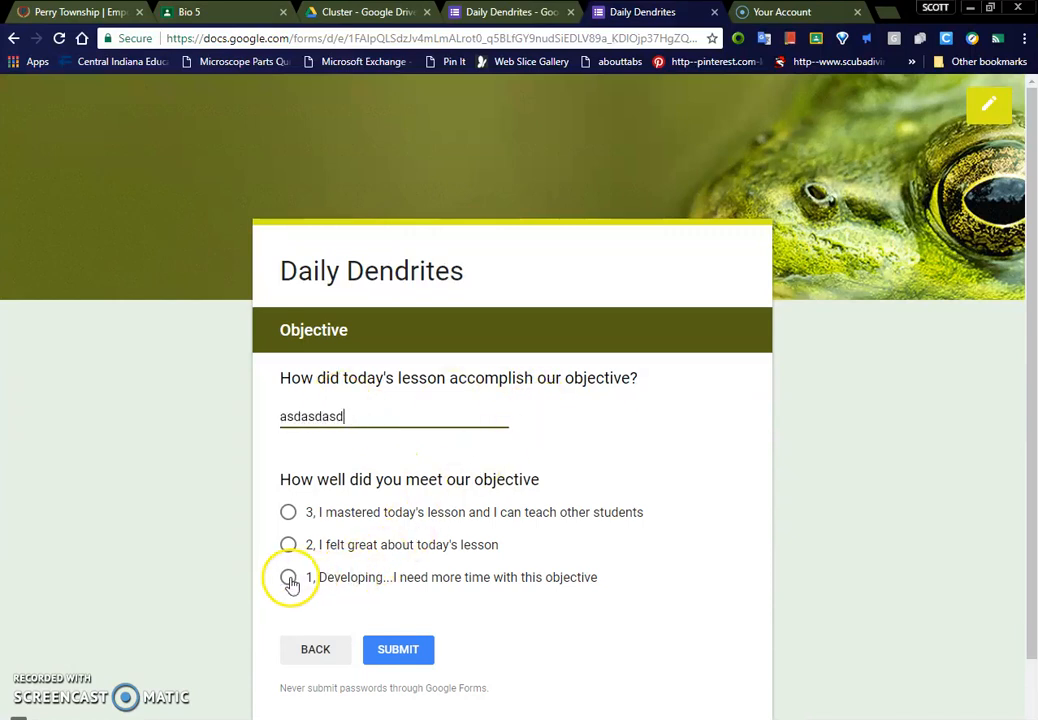
left_click(384, 654)
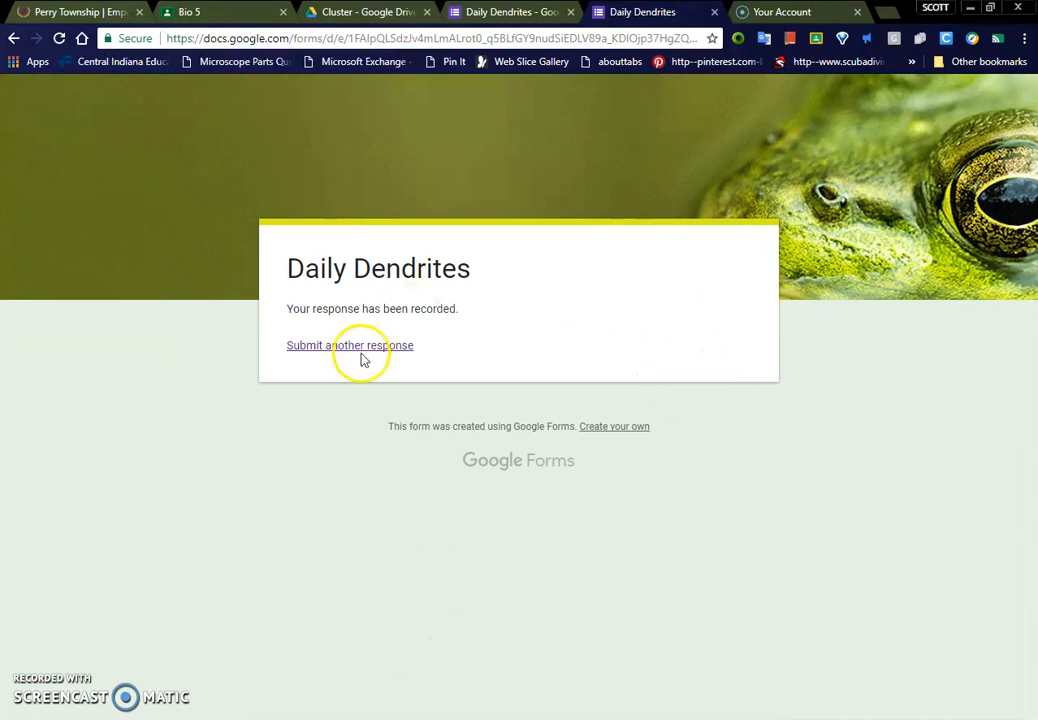
Step: Return to the form editor and view the response summary, from the Period chart to the Last Name answers
left_click(522, 14)
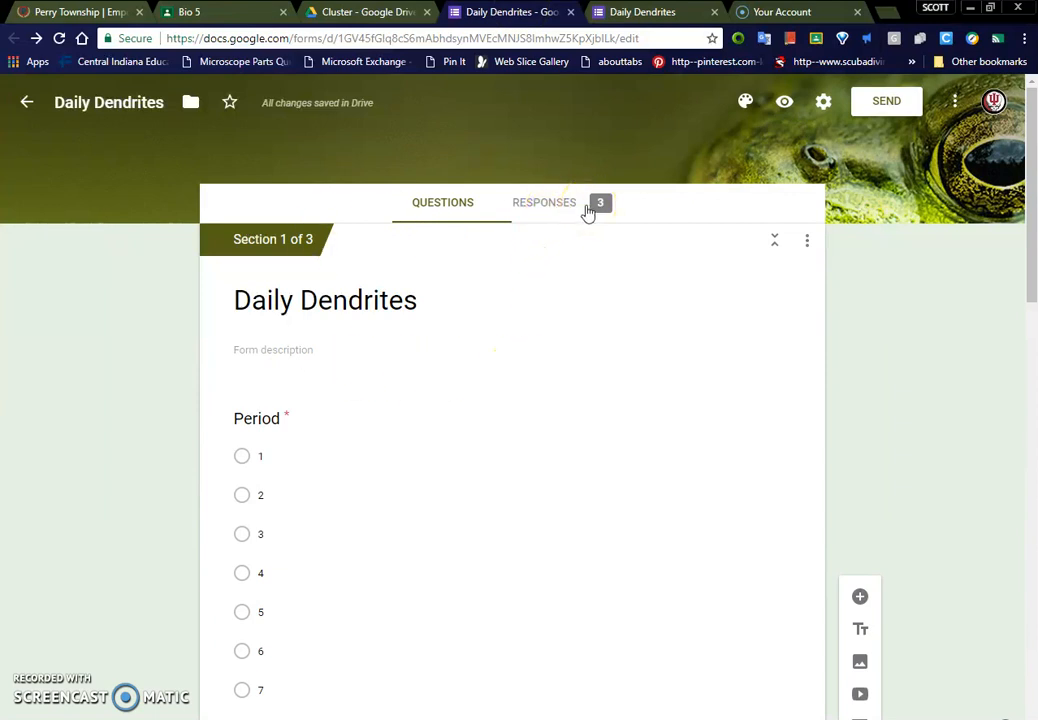
left_click(588, 213)
mouse_move(405, 480)
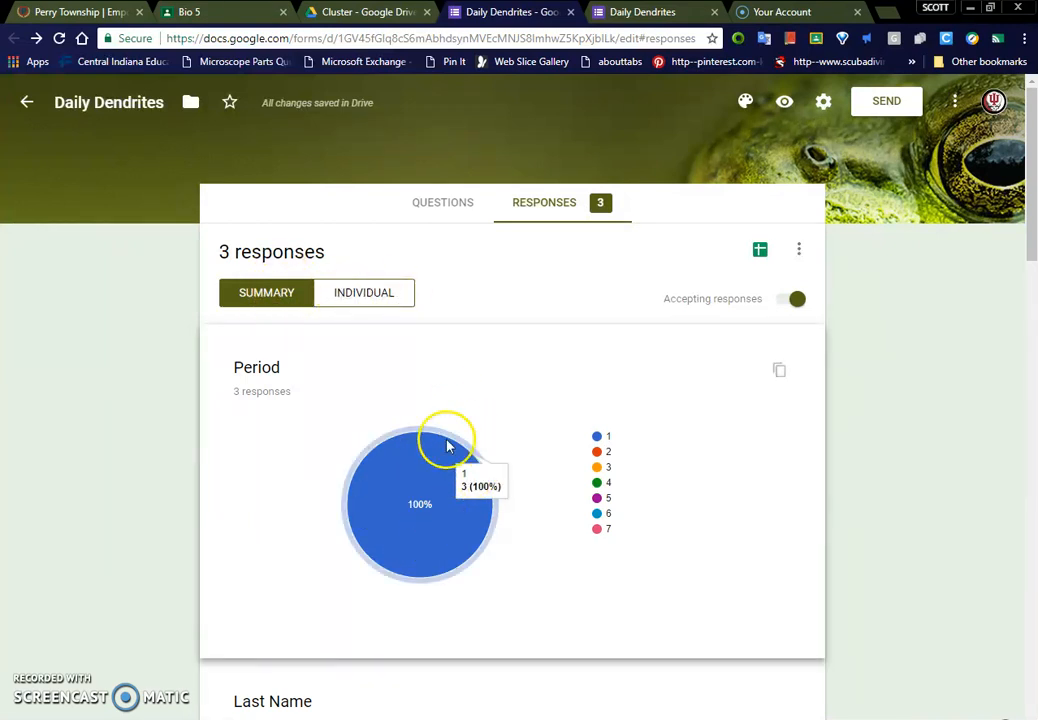
scroll(395, 480, "down", 5)
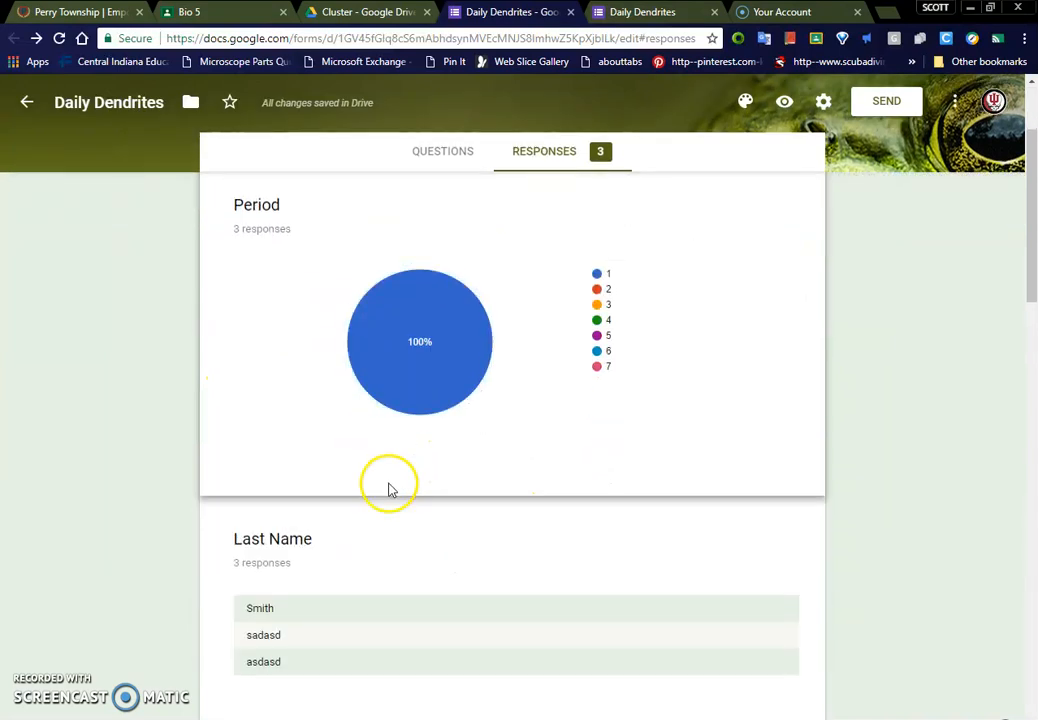
Step: Examine the rest of the response summary, from the First Name answers to the objective self-rating chart
scroll(308, 511, "down", 3)
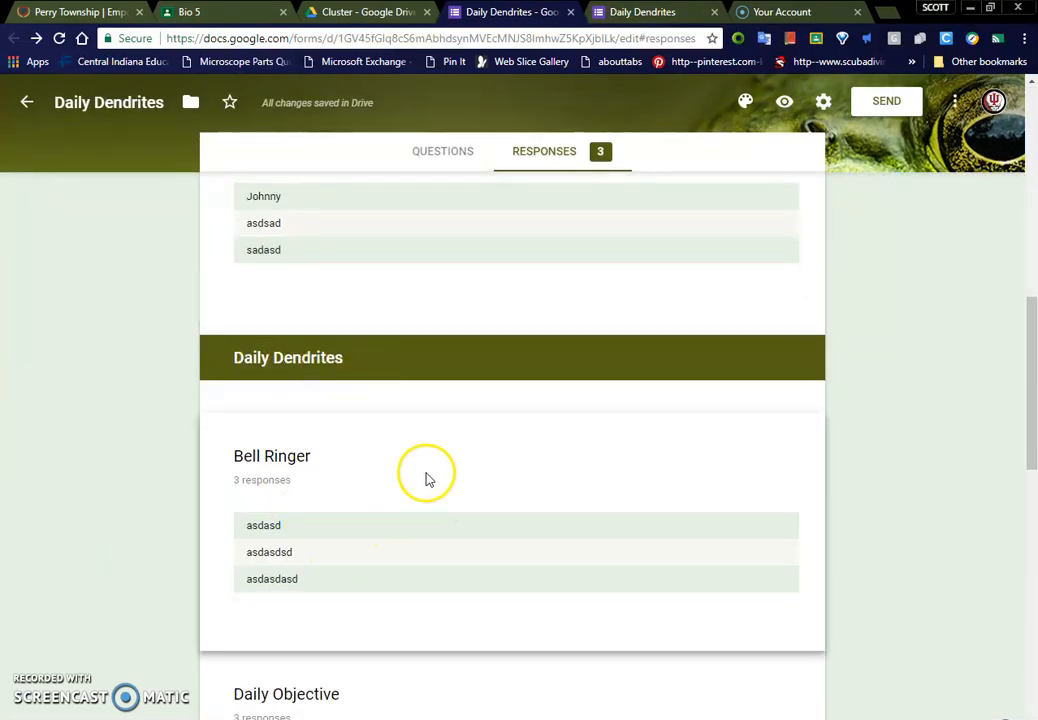
scroll(426, 480, "down", 2)
scroll(394, 505, "down", 6)
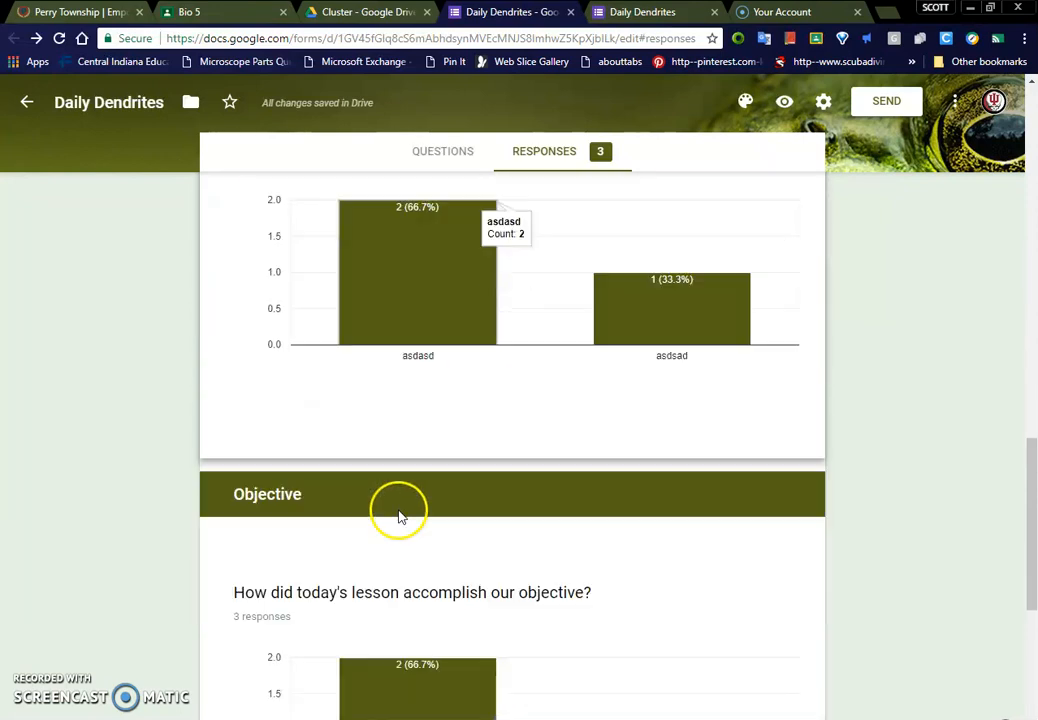
scroll(422, 459, "down", 2)
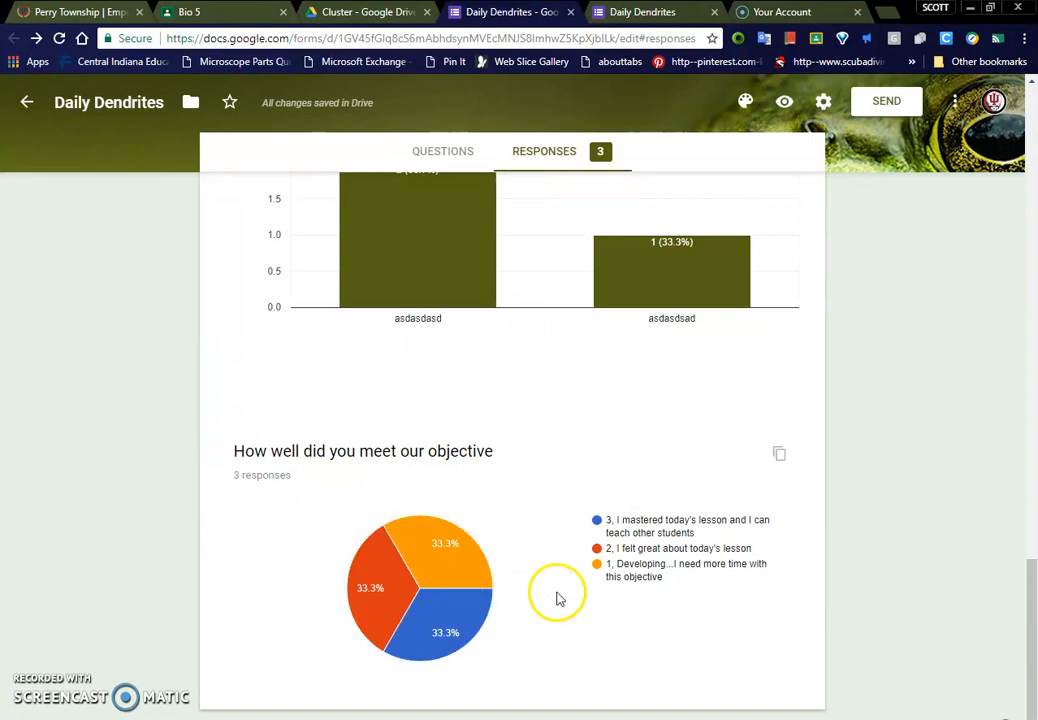
scroll(686, 518, "up", 1)
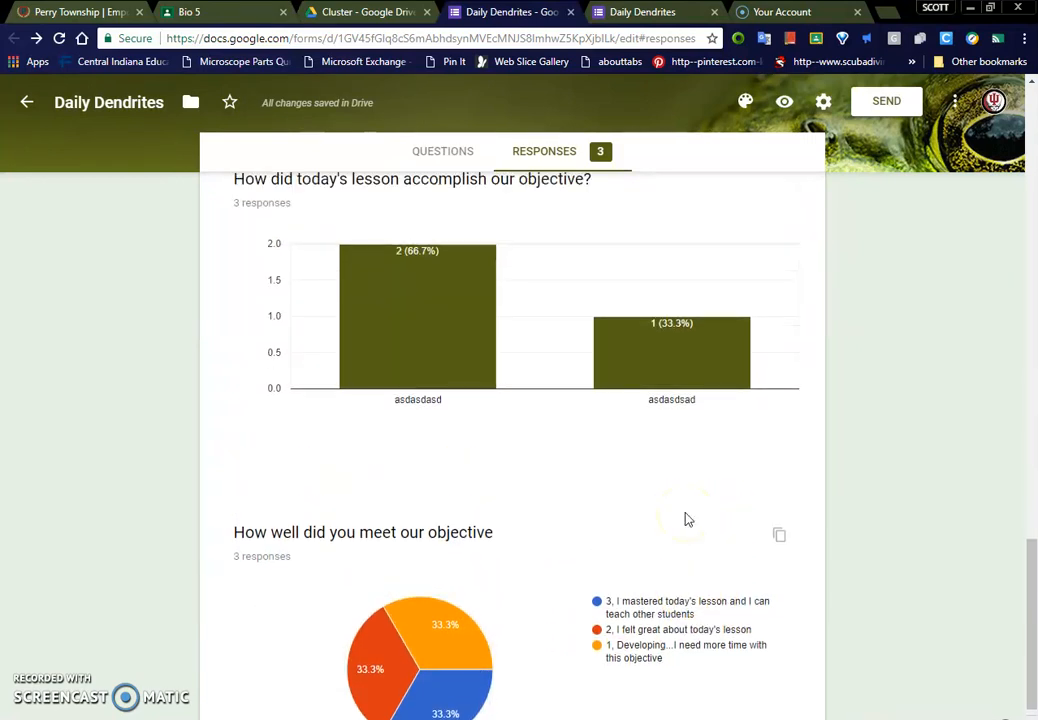
scroll(686, 518, "up", 8)
scroll(686, 518, "up", 10)
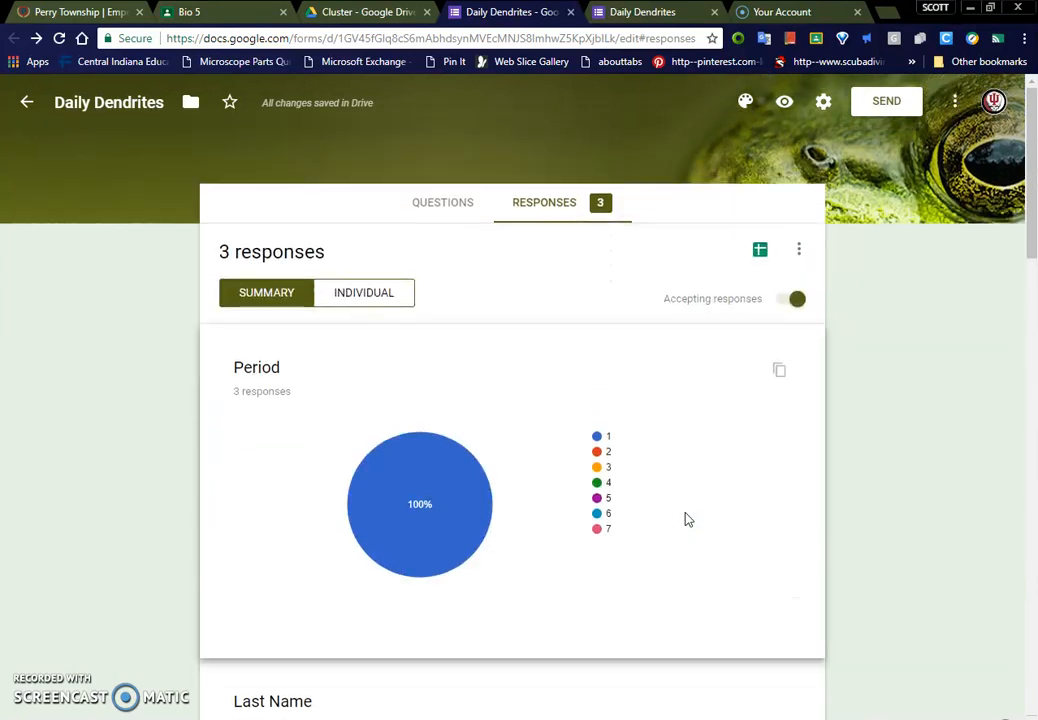
Step: Create a new linked spreadsheet named "Daily Dendrites (Responses)" from the form responses and look over its columns
left_click(760, 251)
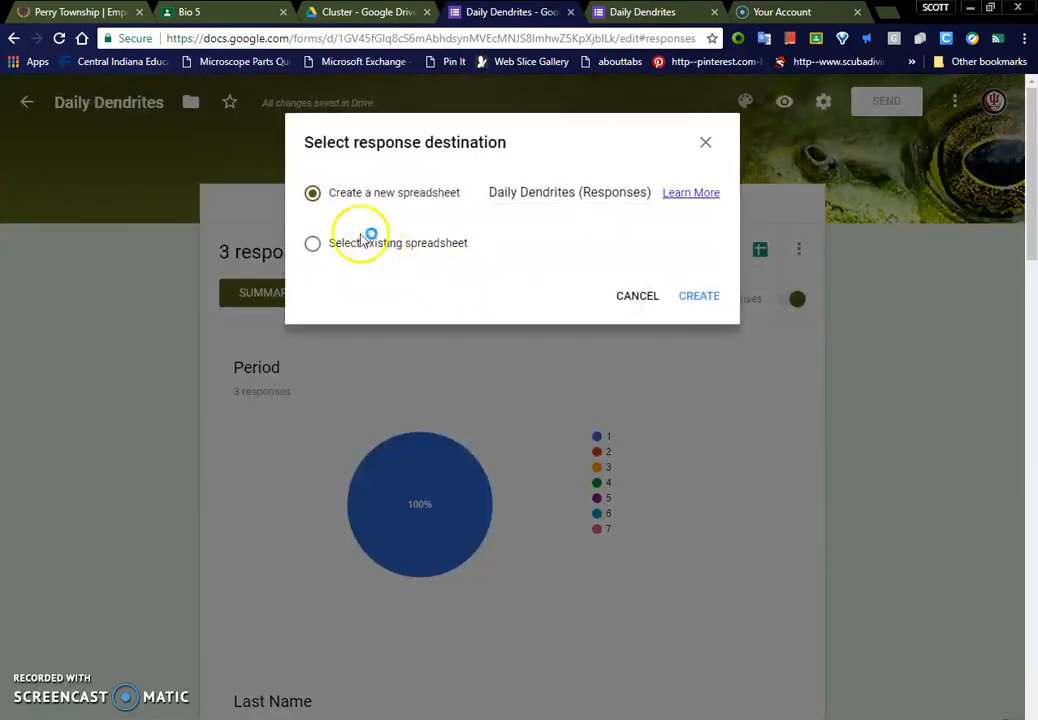
left_click(700, 297)
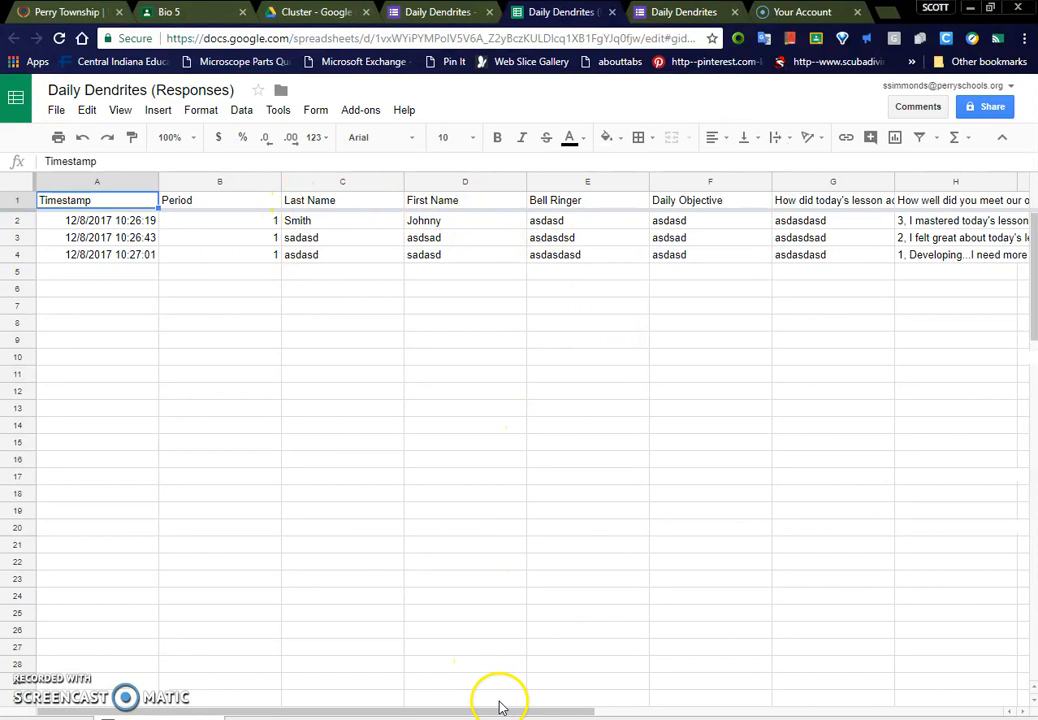
left_click_drag(549, 710, 612, 709)
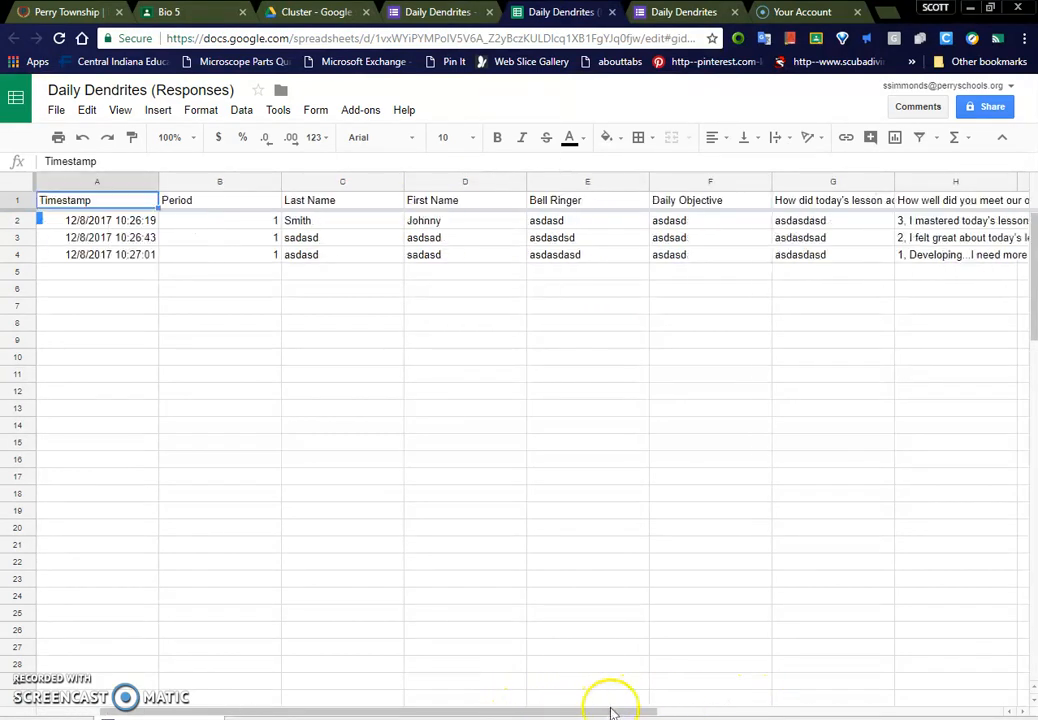
left_click(398, 311)
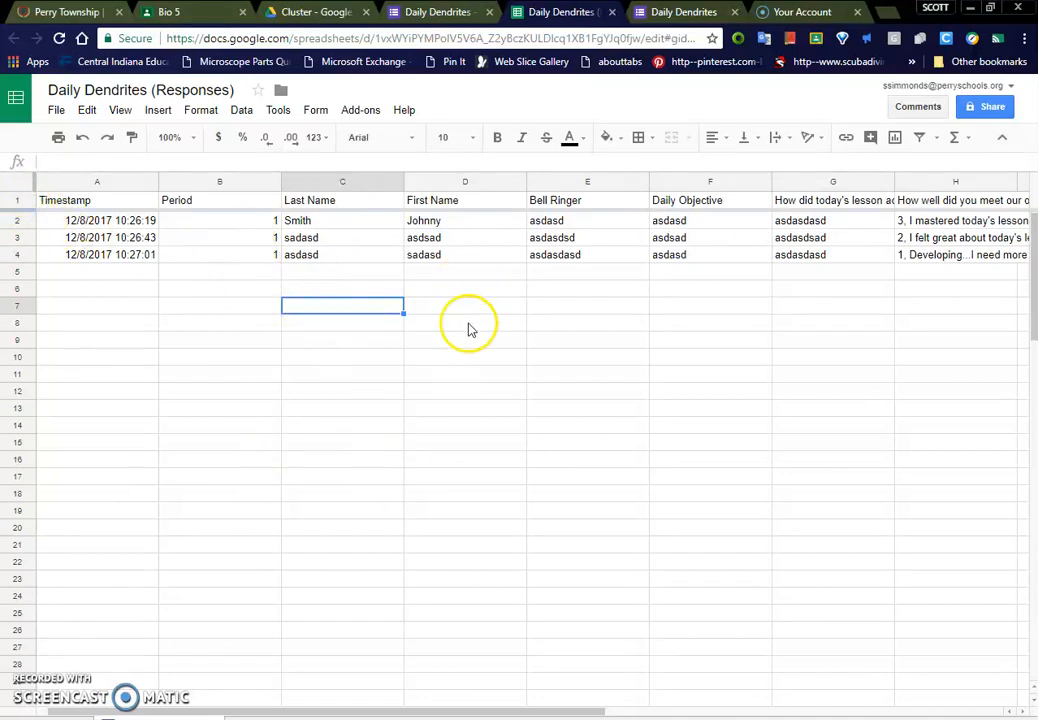
Step: Sort the entire response sheet by column B and then by column C, both A → Z
left_click(19, 189)
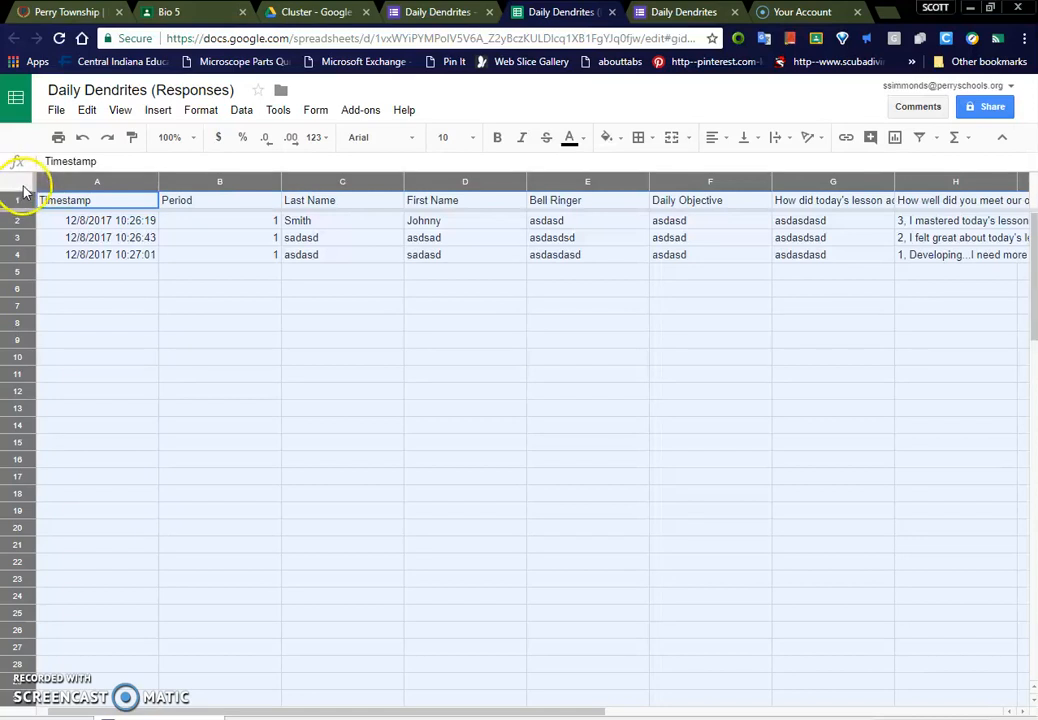
left_click(245, 112)
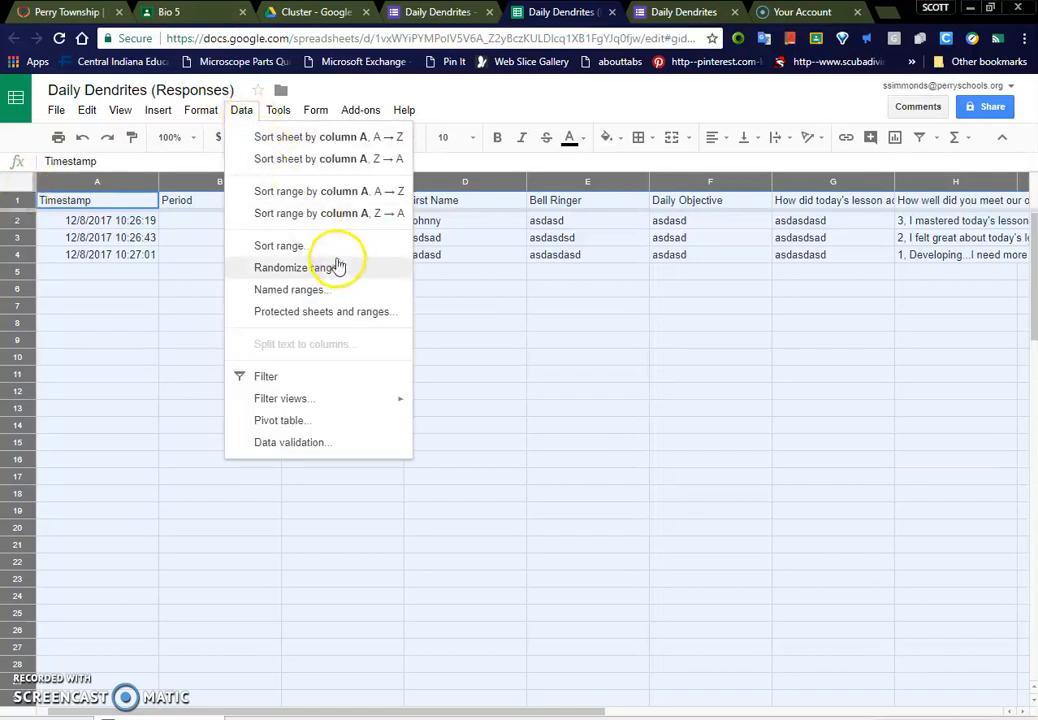
left_click(265, 250)
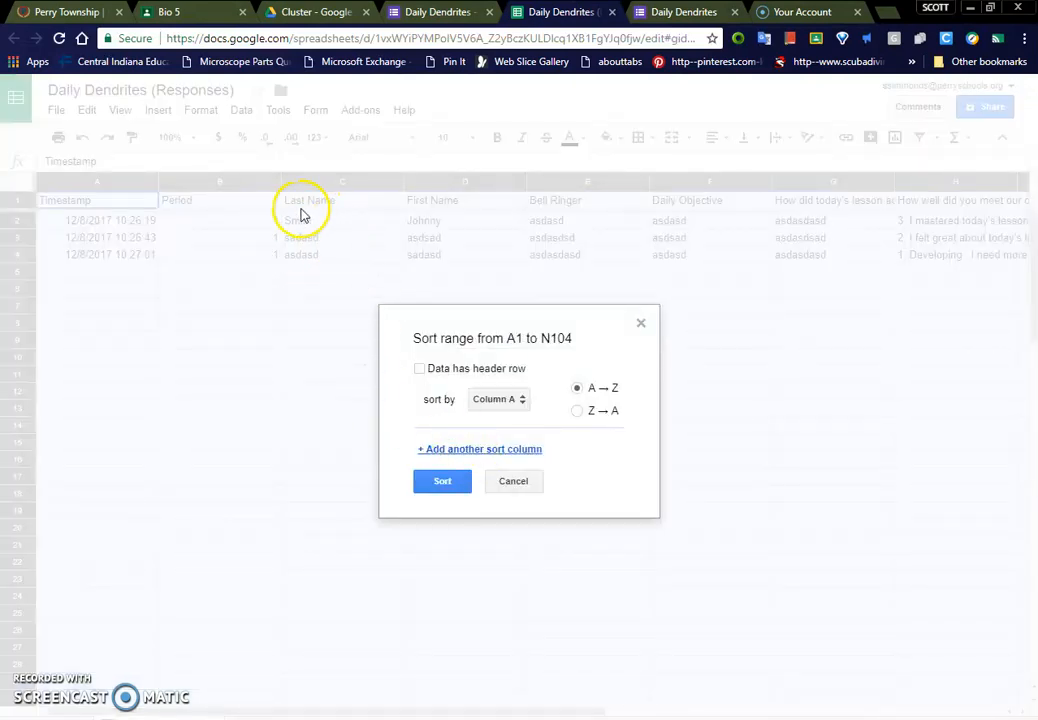
left_click(496, 401)
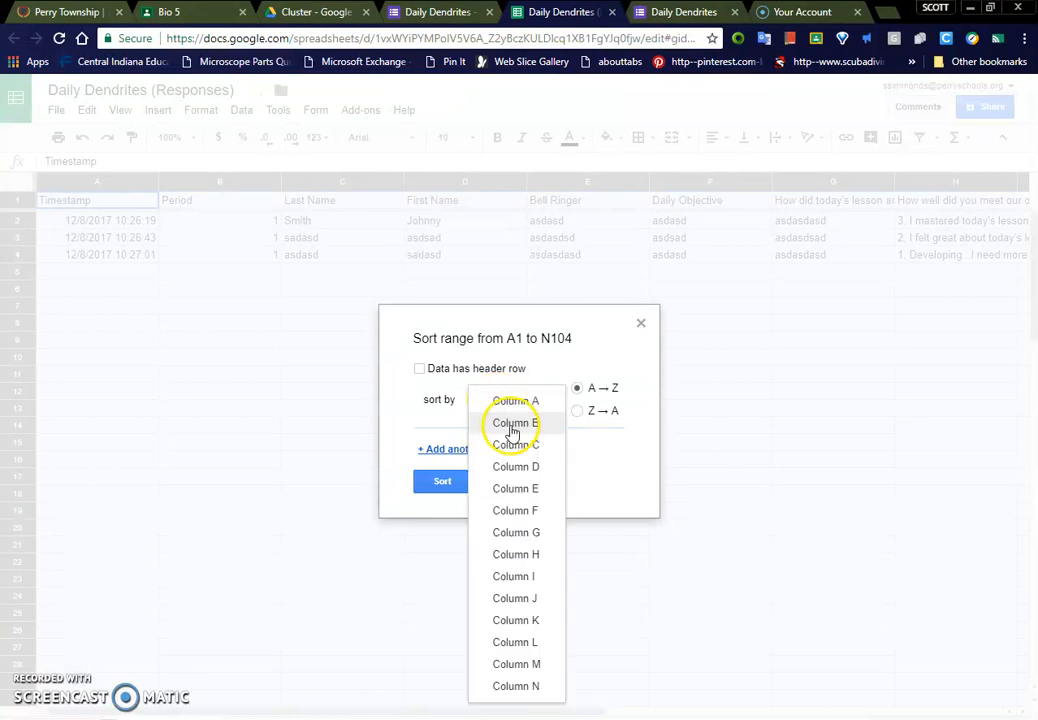
left_click(510, 430)
left_click(497, 455)
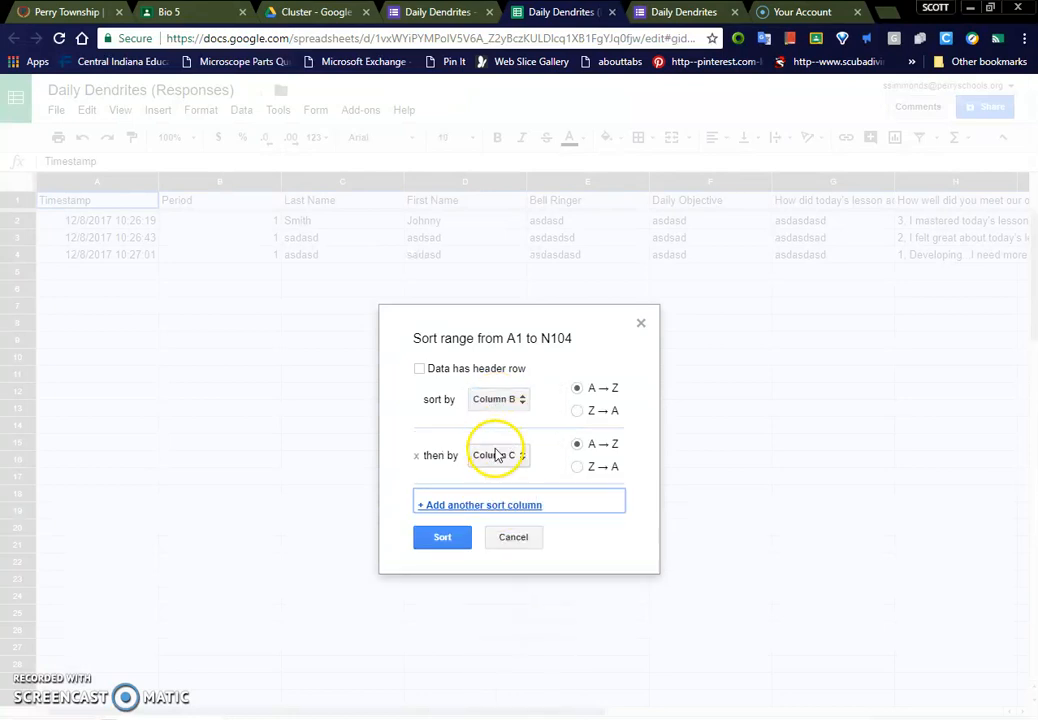
left_click(443, 538)
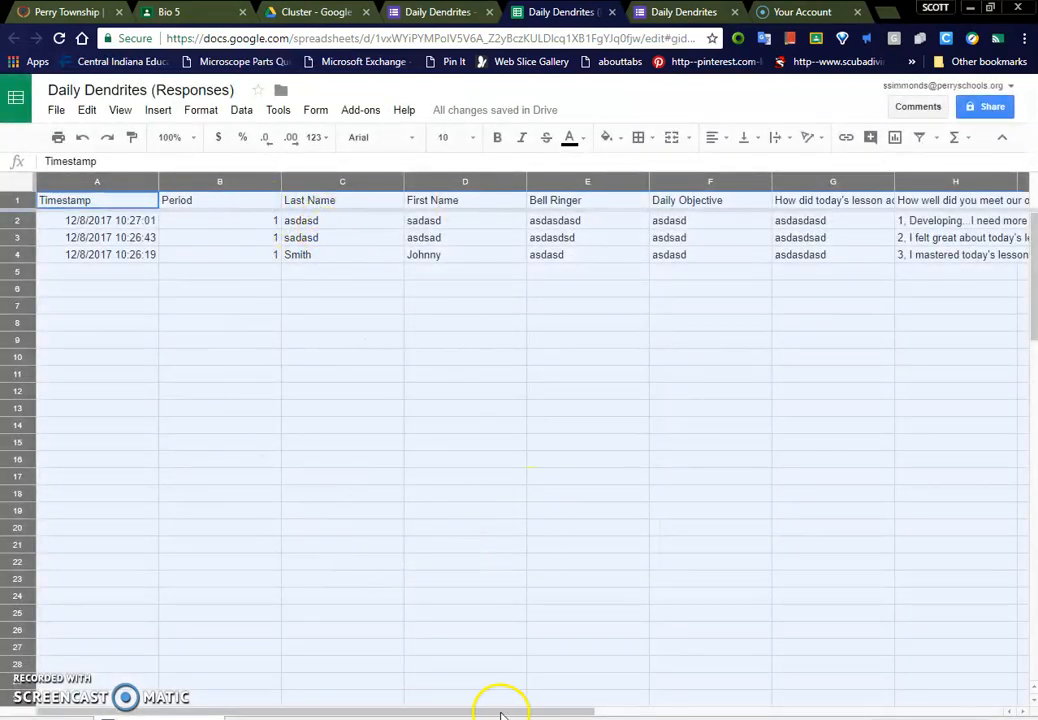
mouse_move(502, 714)
left_mouse_down()
mouse_move(575, 711)
mouse_move(514, 716)
left_mouse_up()
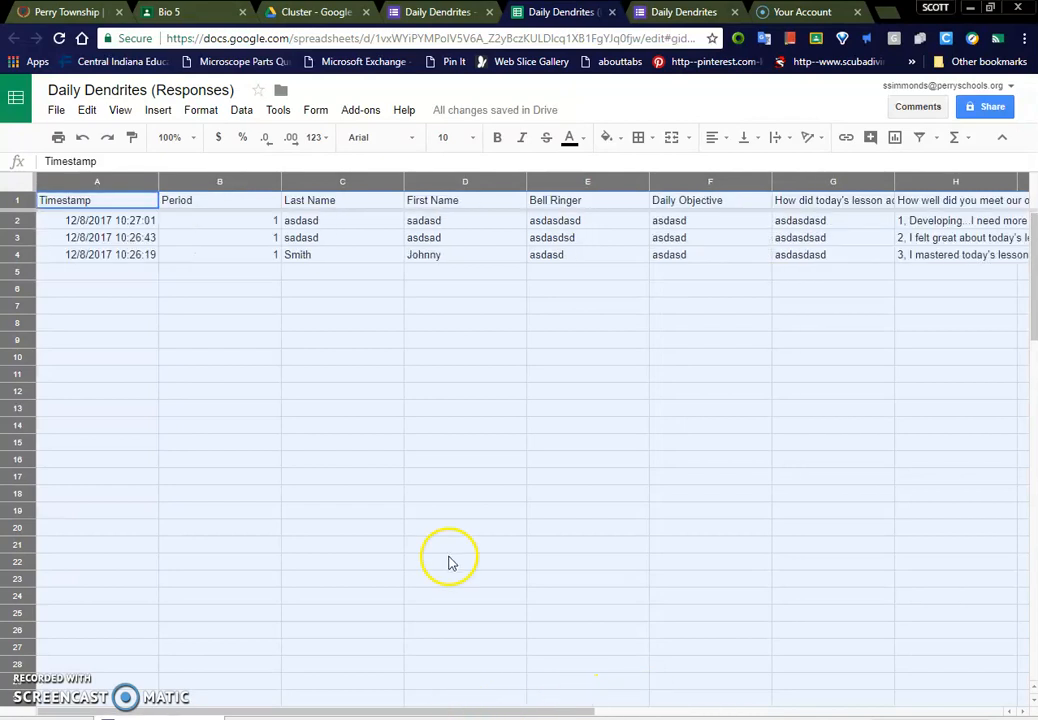
Step: Return to the form's questions and add a multiple-choice question titled "Day of the Week" after First Name
left_click(455, 12)
scroll(579, 556, "down", 3)
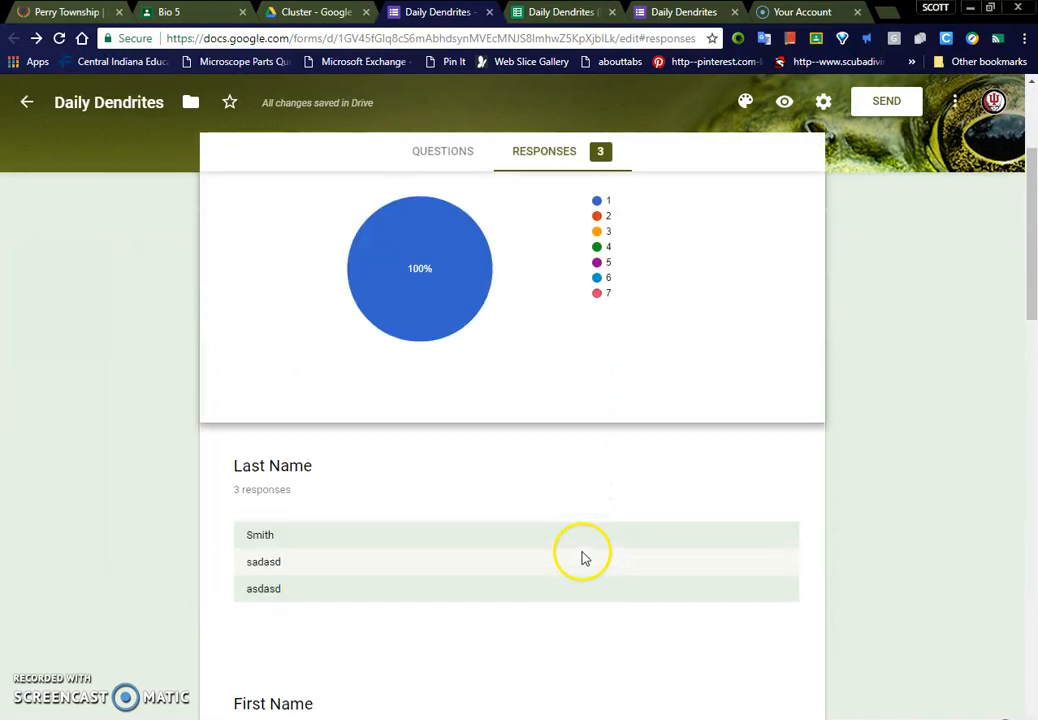
scroll(560, 527, "up", 3)
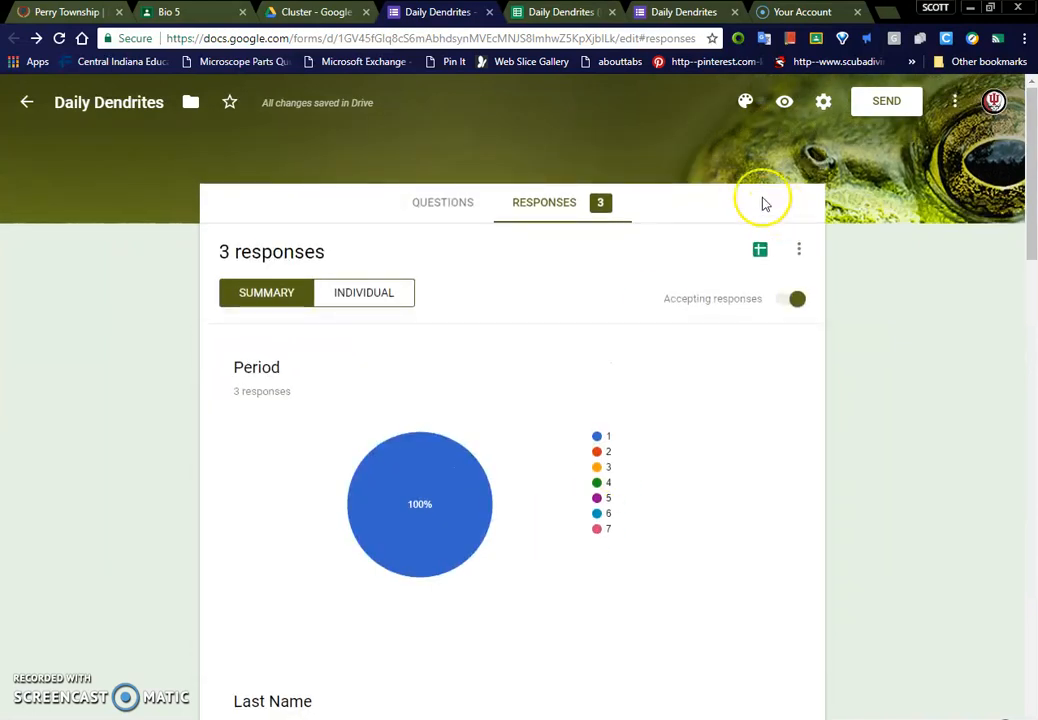
left_click(430, 200)
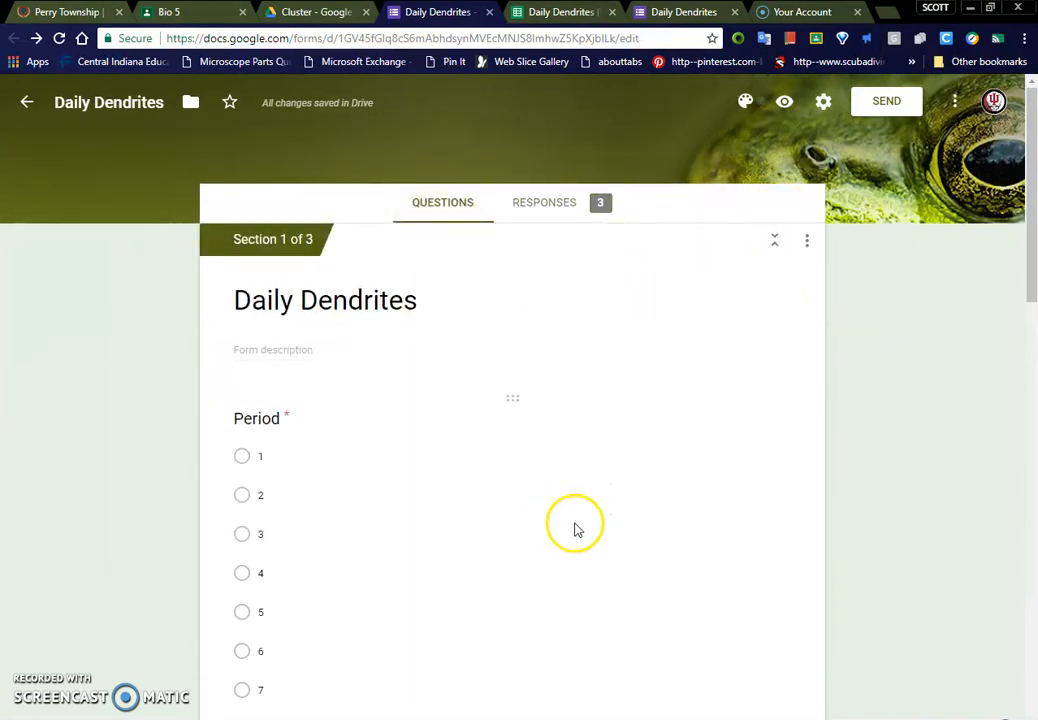
scroll(320, 540, "down", 3)
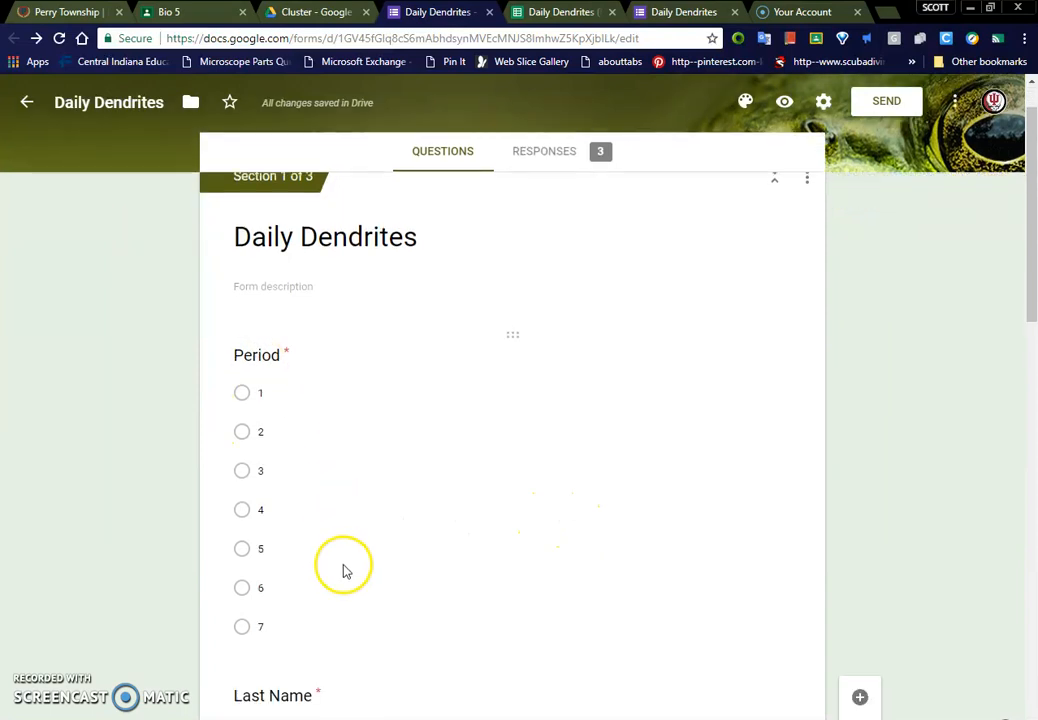
left_click(352, 651)
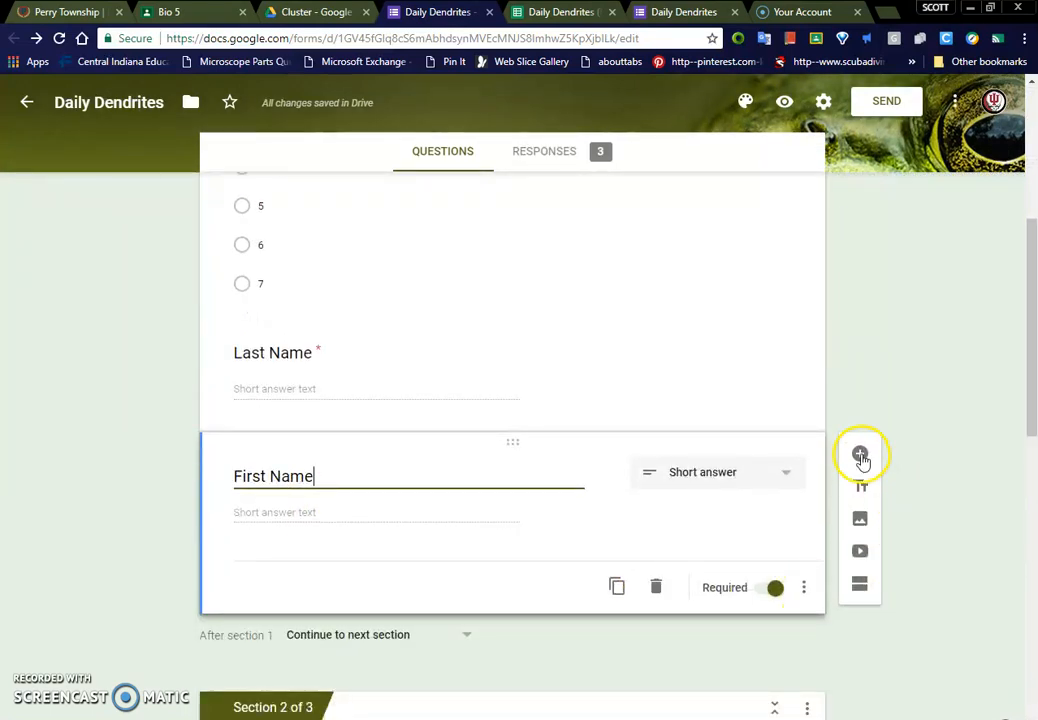
left_click(860, 456)
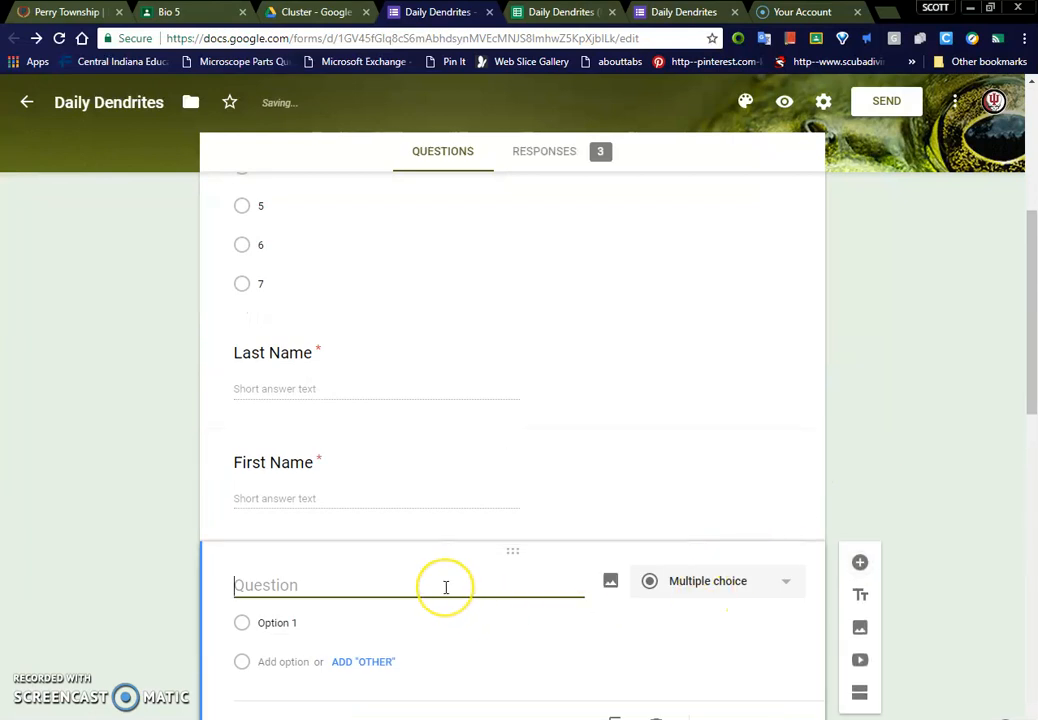
type("Day")
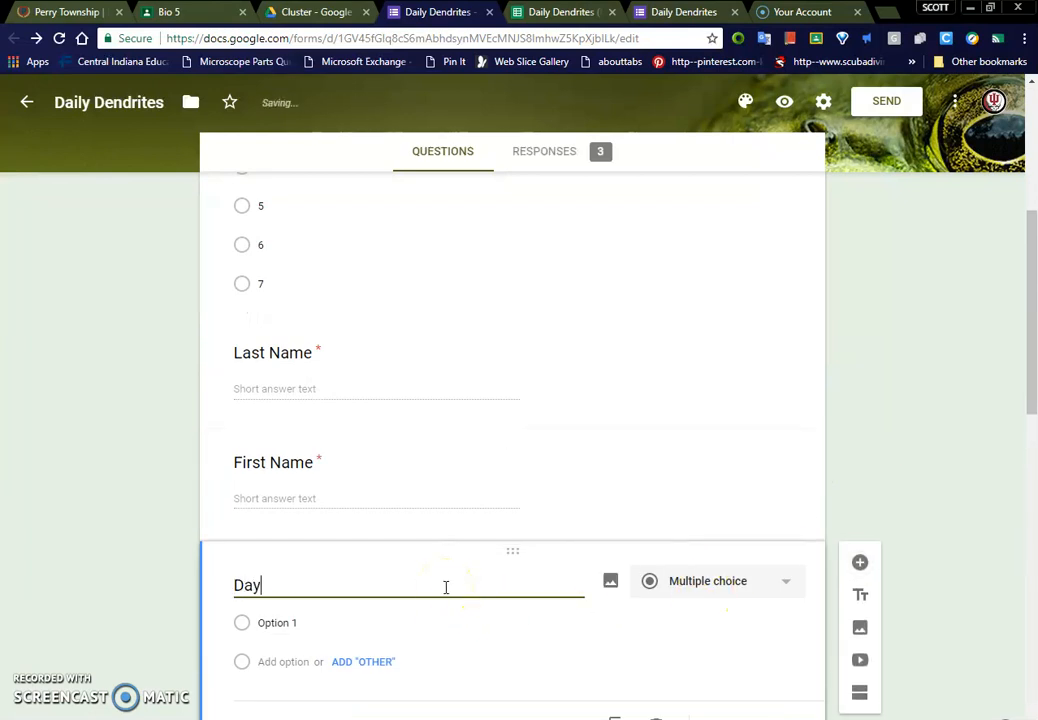
type(" of the Week")
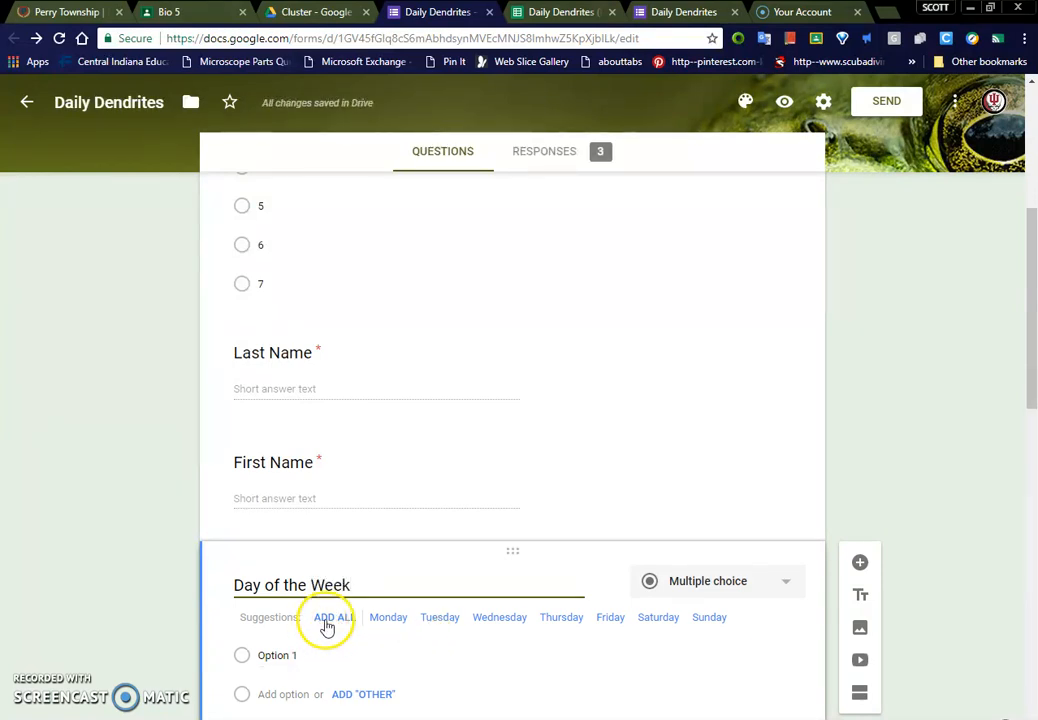
Step: Give the Day of the Week question the options Monday, Tuesday, Weds/Thurs and Friday
left_click(378, 652)
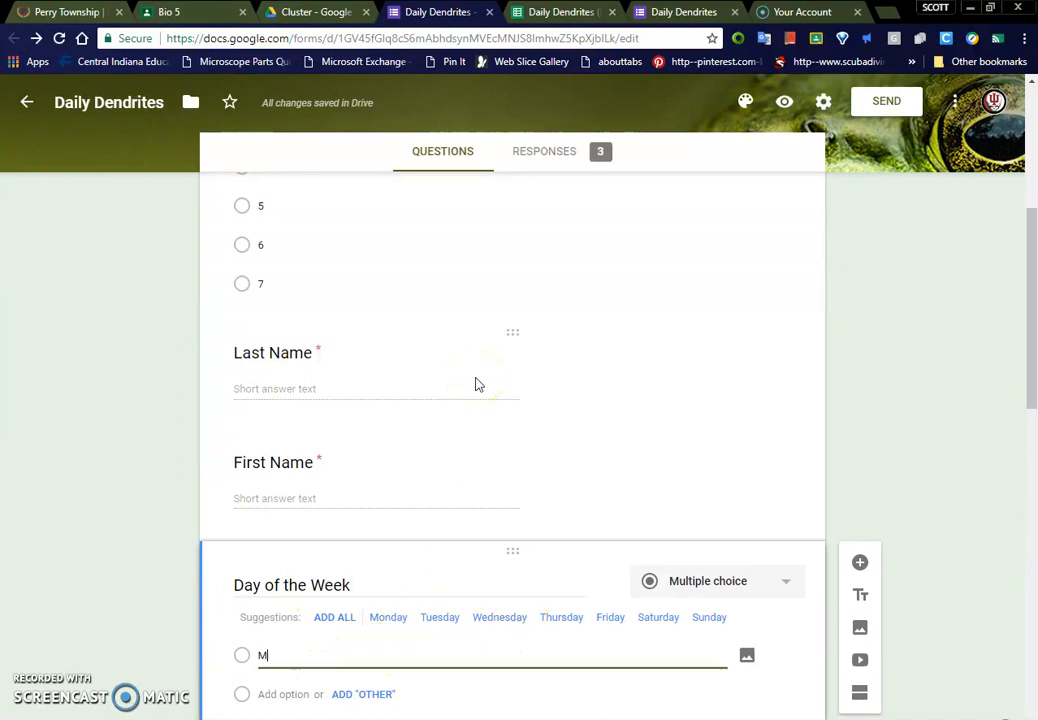
type("Monday")
key("Return")
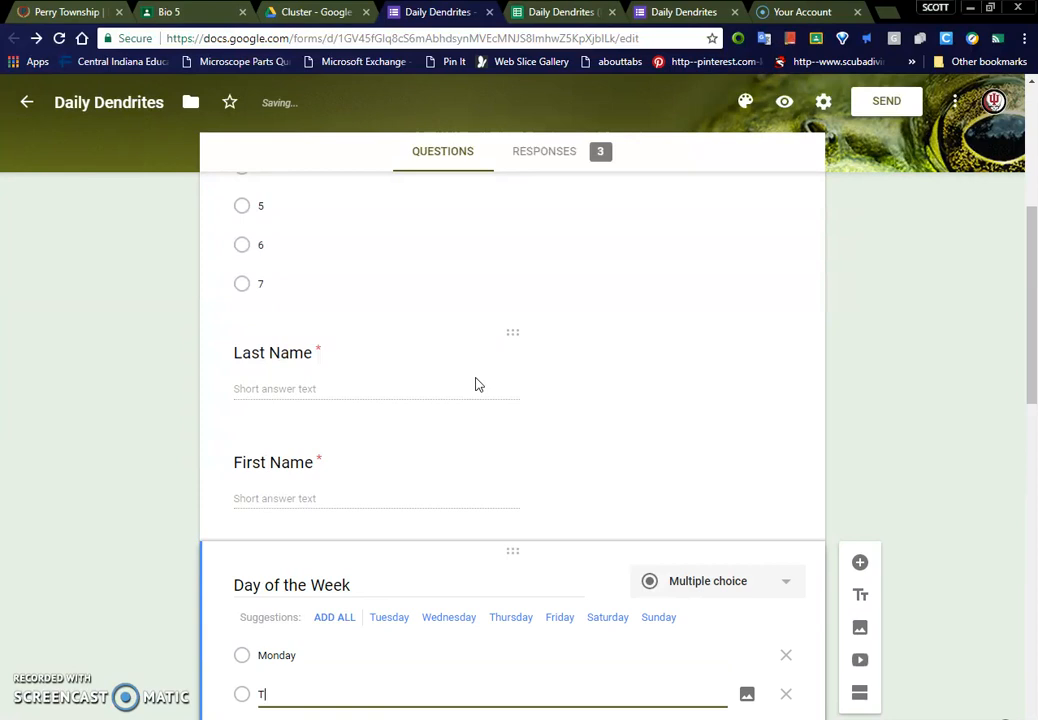
type("Tuesday")
key("Return")
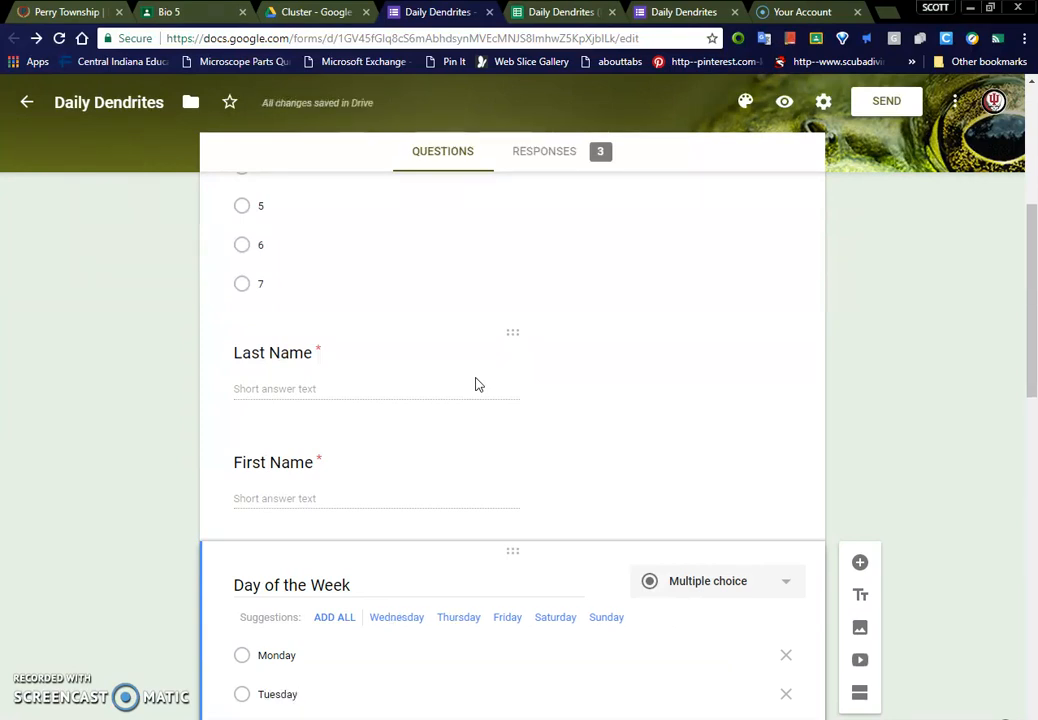
scroll(477, 385, "down", 3)
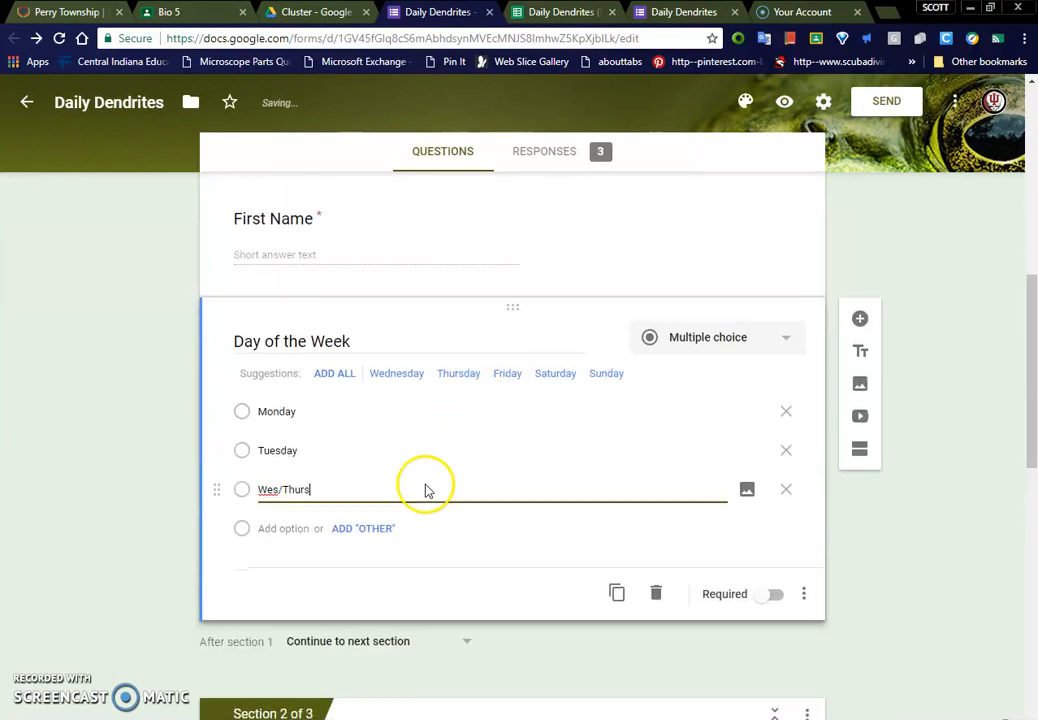
type("d")
left_click(289, 527)
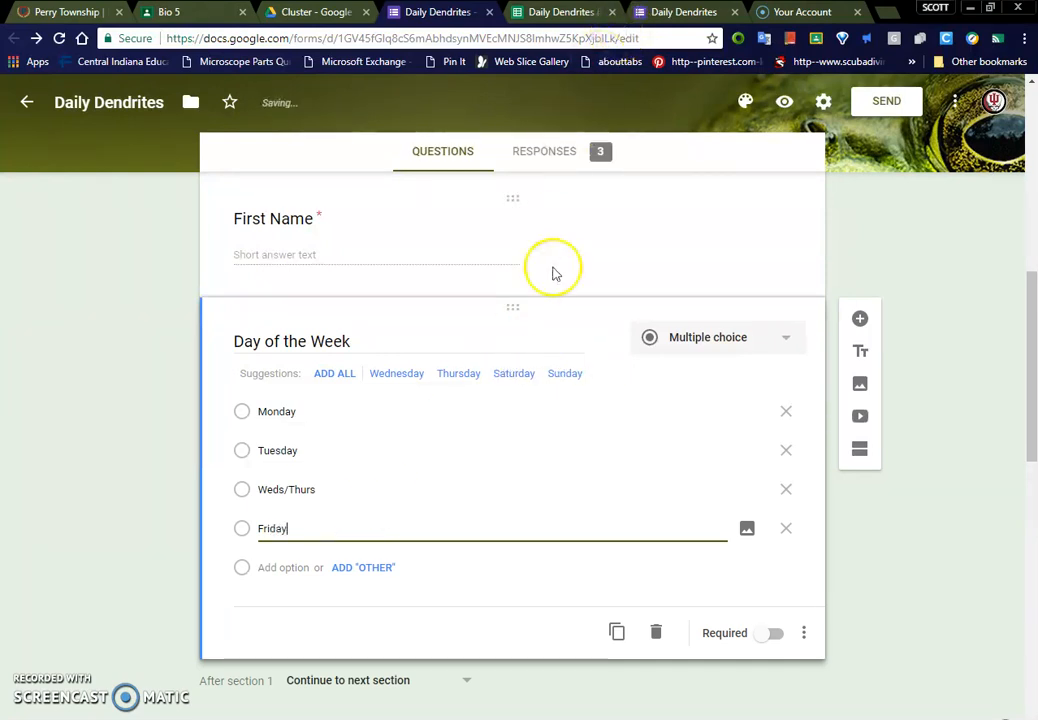
scroll(533, 296, "up", 1)
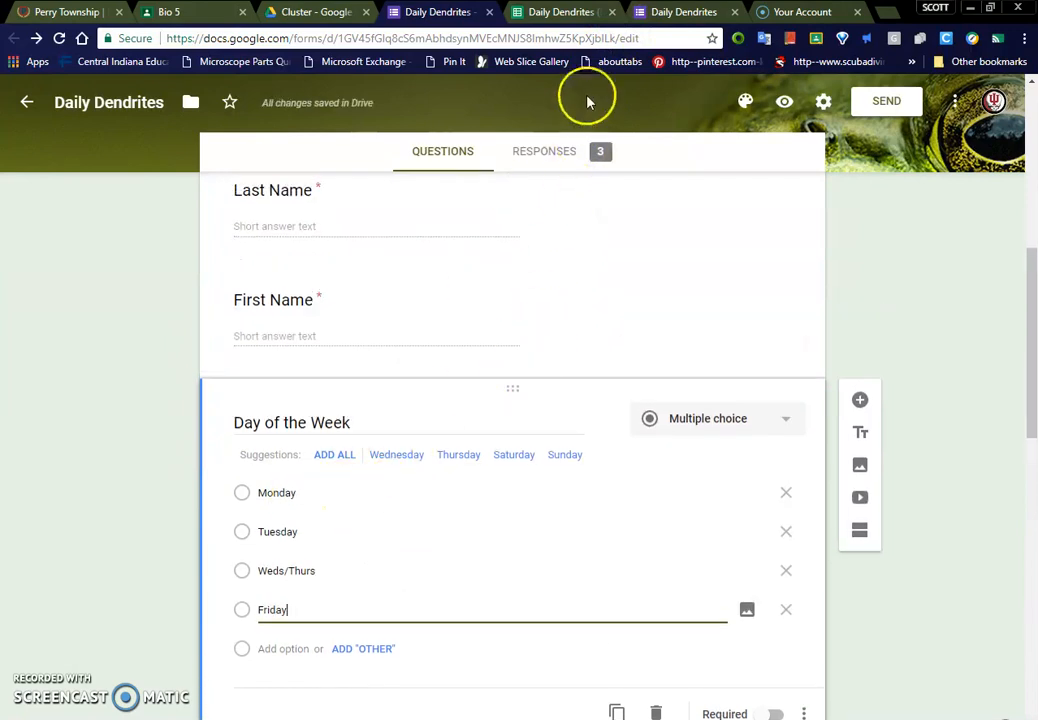
Step: Switch back to the response spreadsheet and select the entire Bell Ringer column
left_click(560, 12)
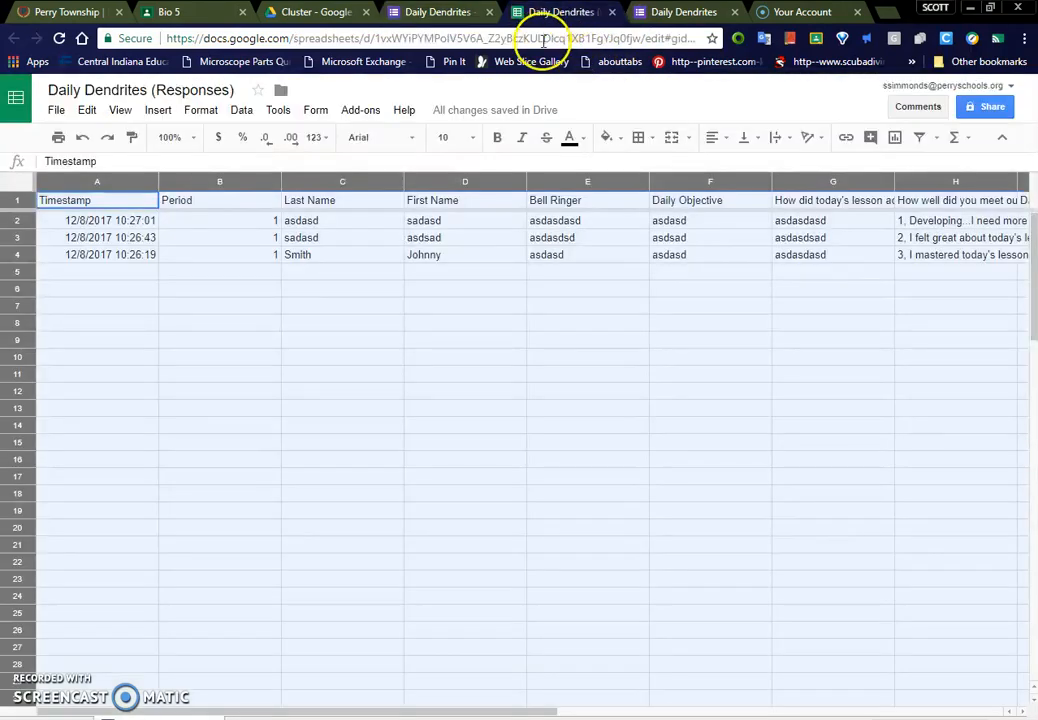
left_click(555, 186)
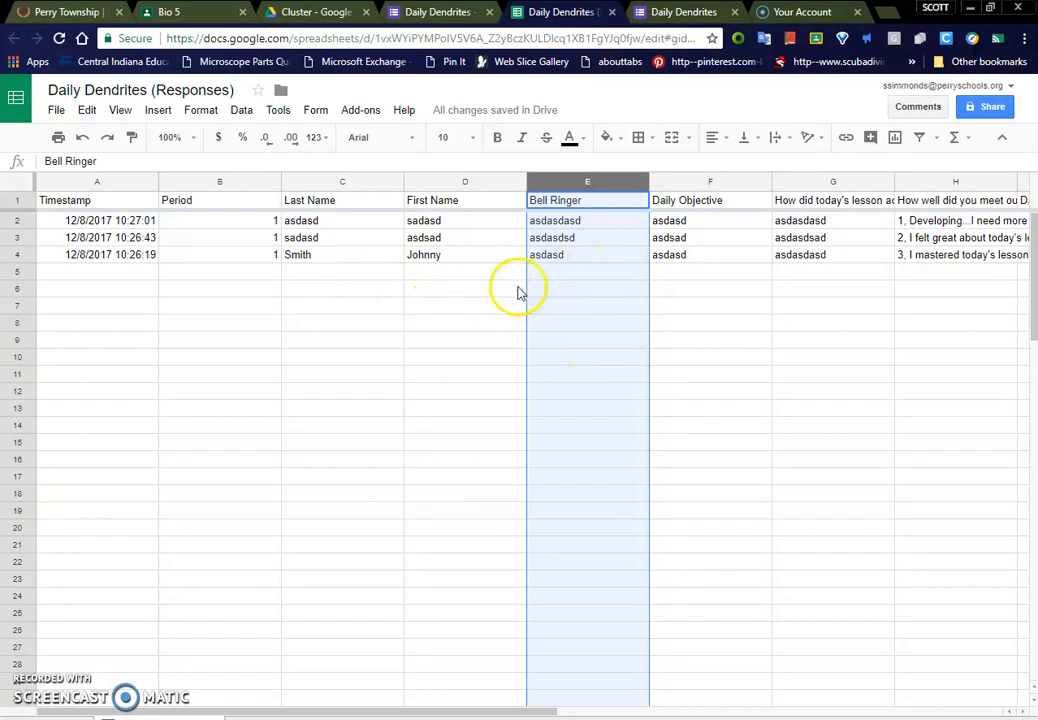
left_click(17, 180)
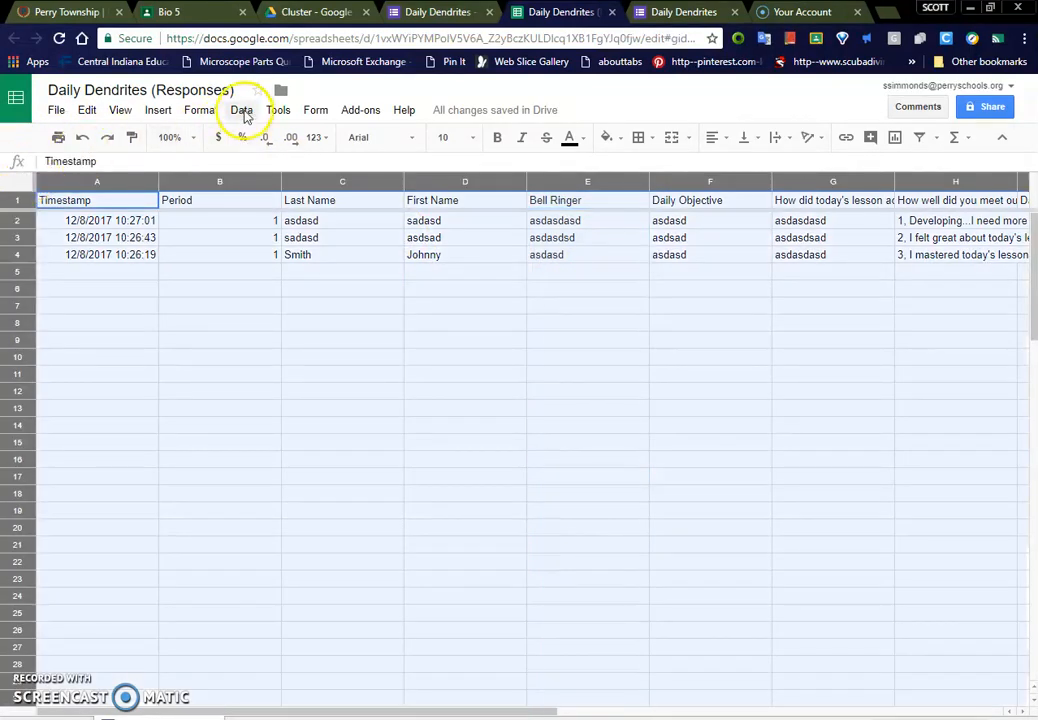
left_click(242, 112)
left_click(512, 325)
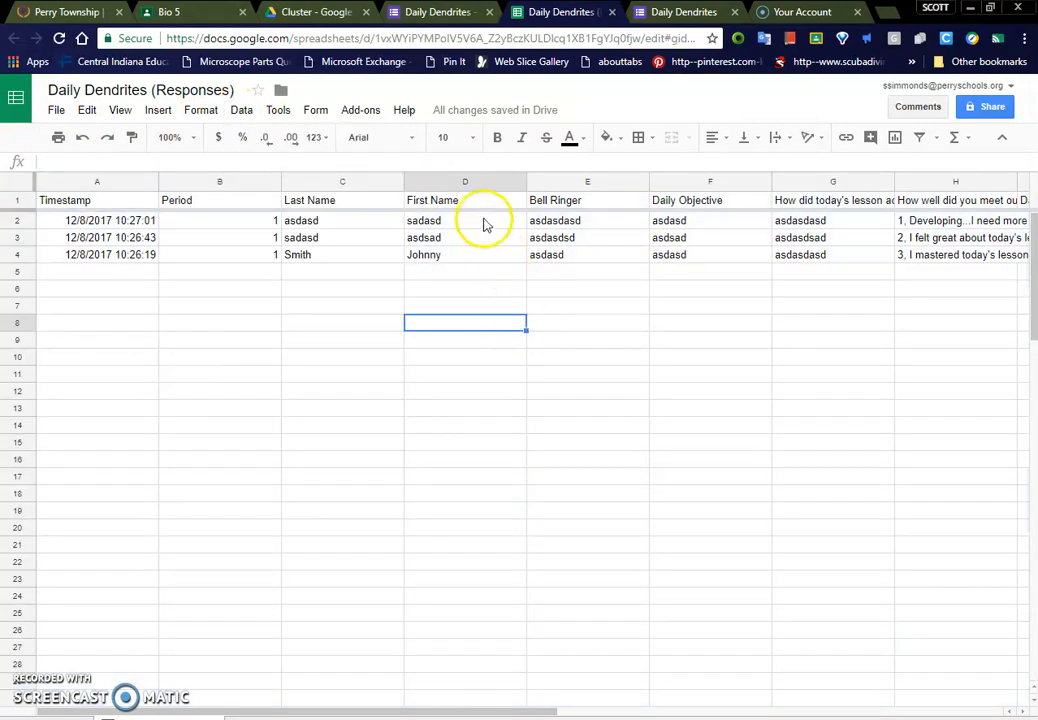
left_click(574, 183)
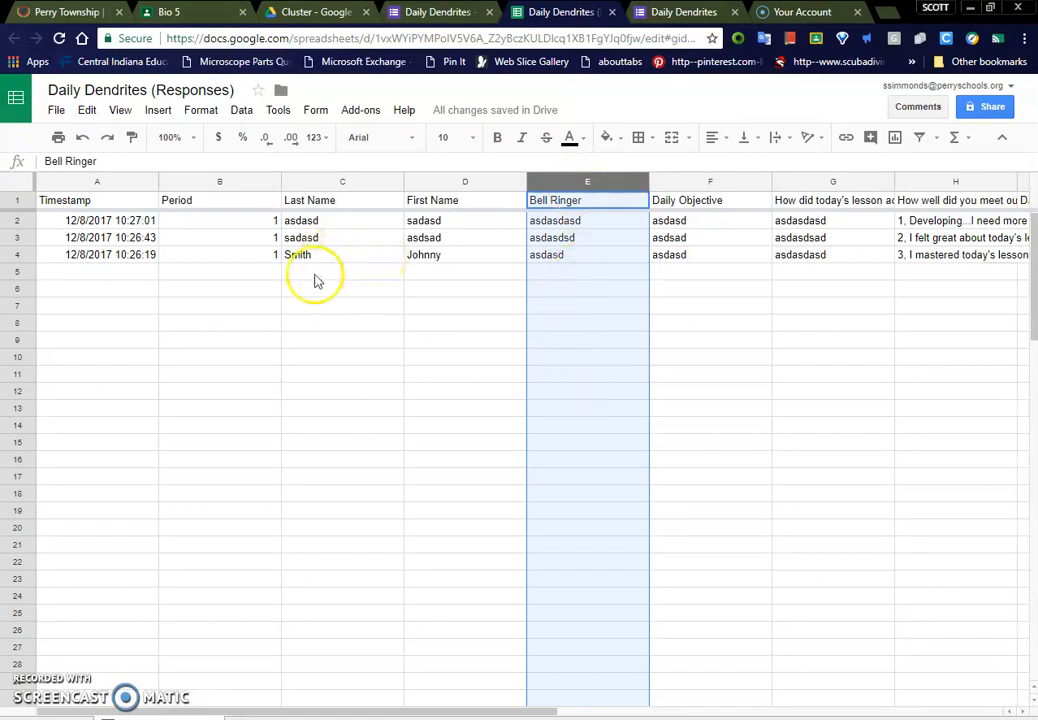
Step: Switch back to the Daily Dendrites form and delete all of its collected responses
left_click_drag(552, 714, 590, 712)
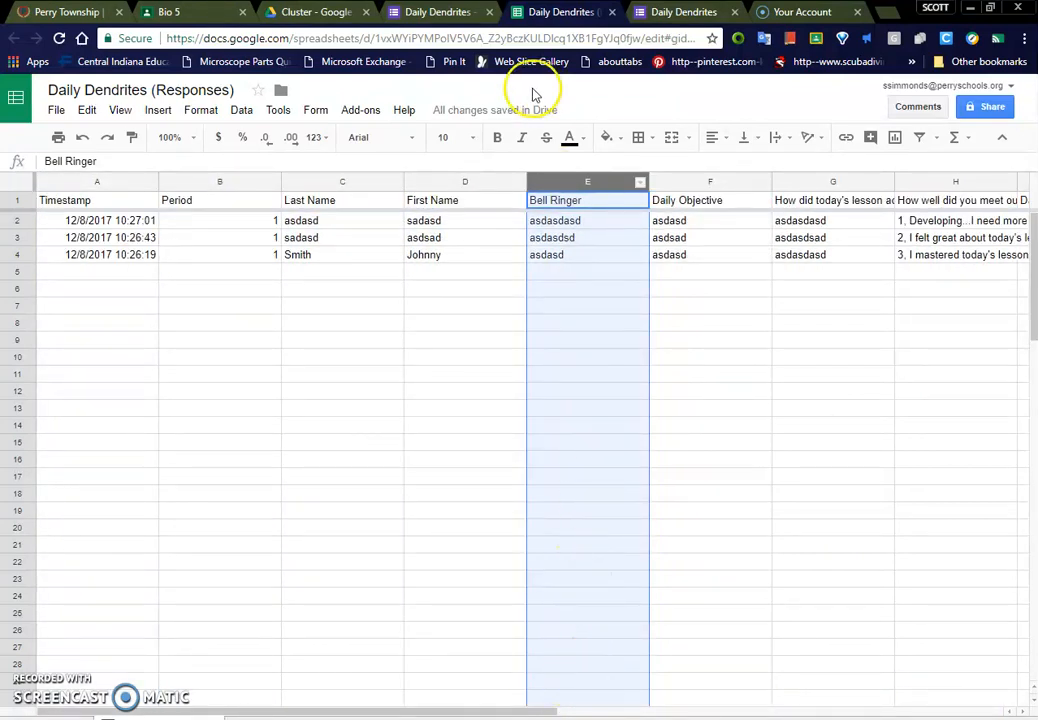
left_click(455, 12)
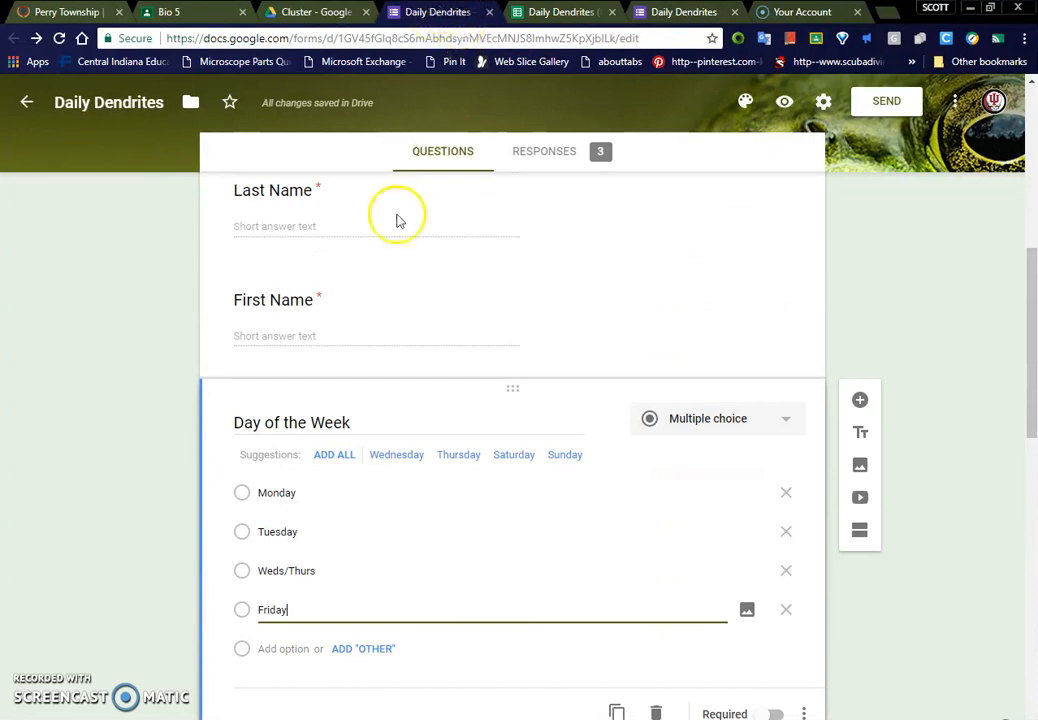
scroll(607, 354, "up", 4)
left_click(563, 165)
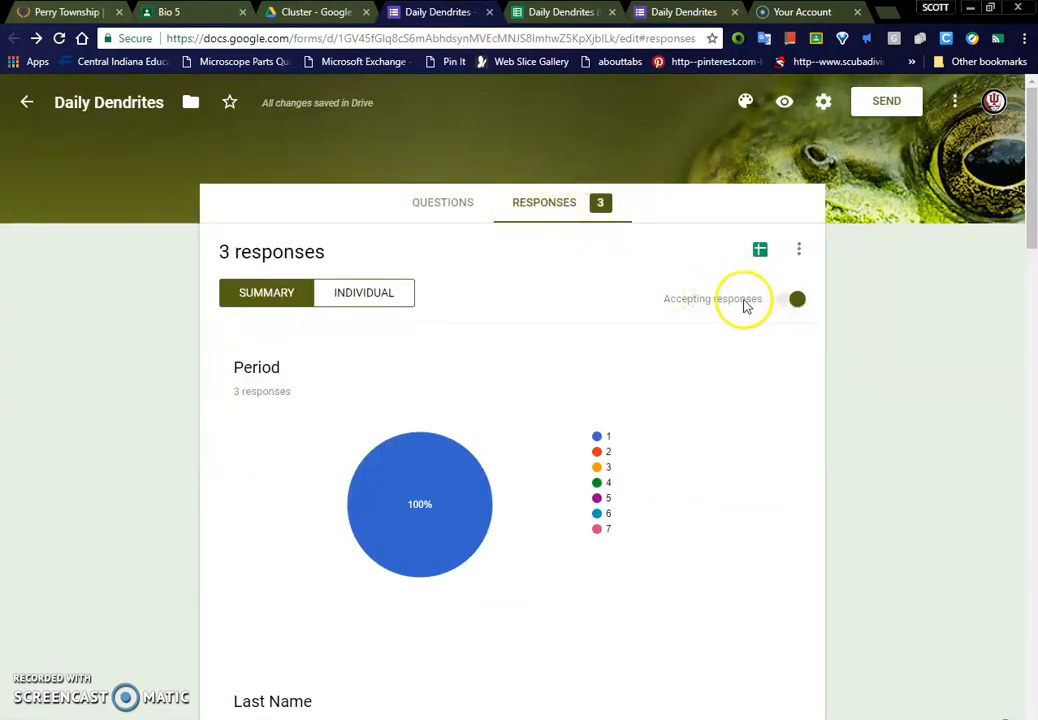
left_click(800, 252)
left_click(700, 432)
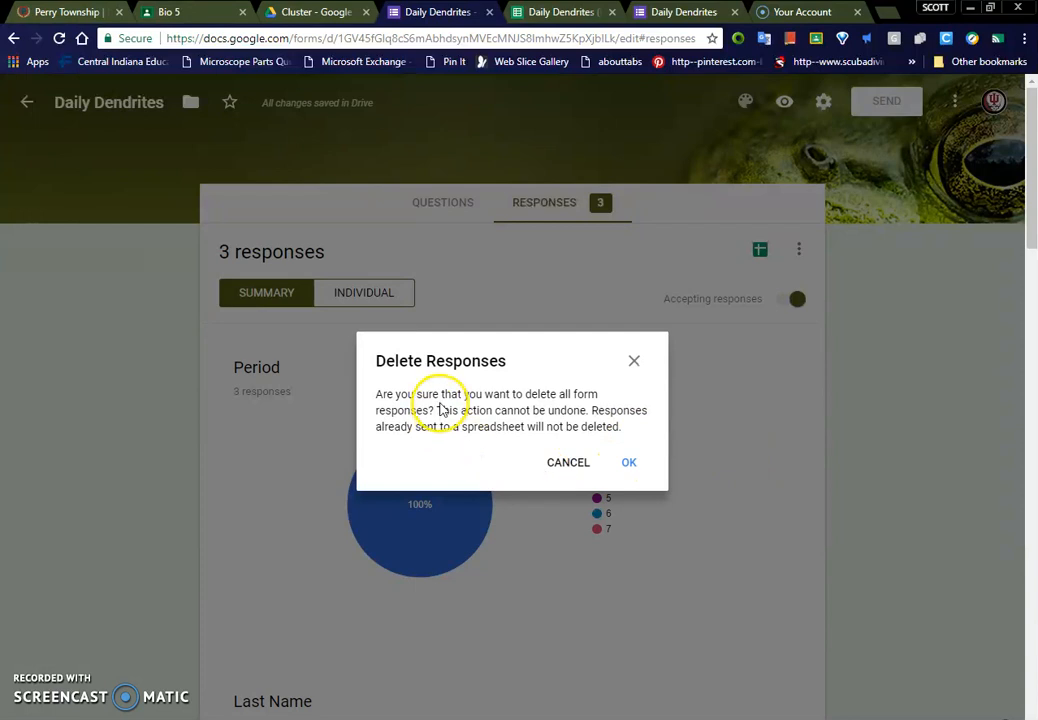
left_click(630, 462)
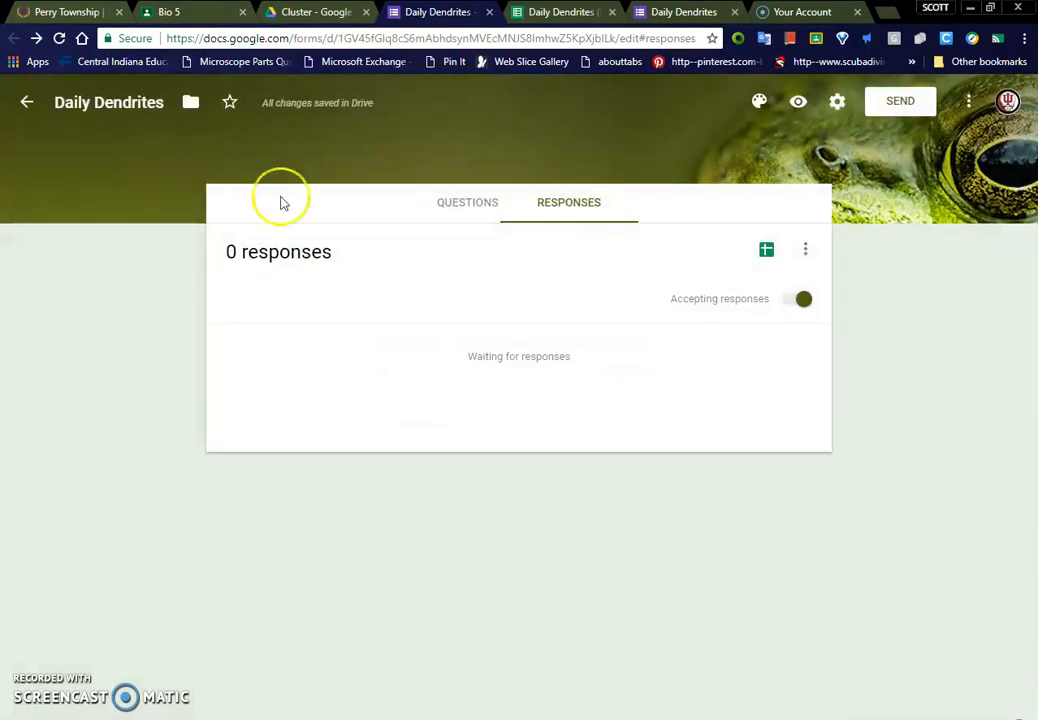
Step: Leave the form editor, reopen the Daily Dendrites form from the Cluster folder in Google Drive and look through its sections
left_click(26, 104)
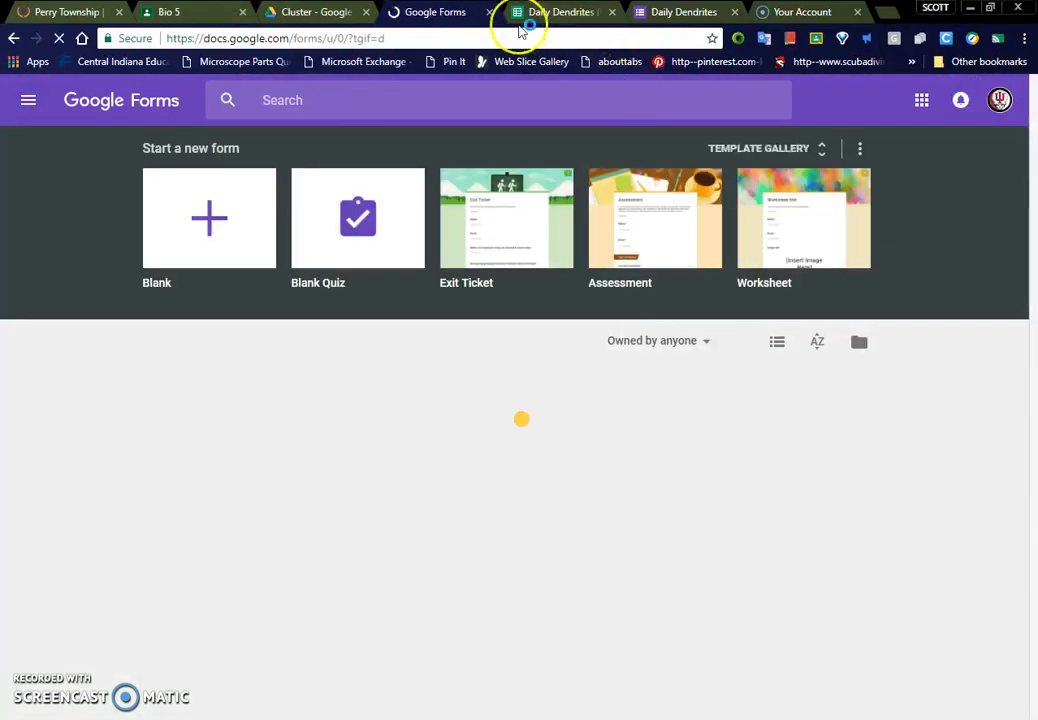
left_click(296, 14)
double_click(331, 297)
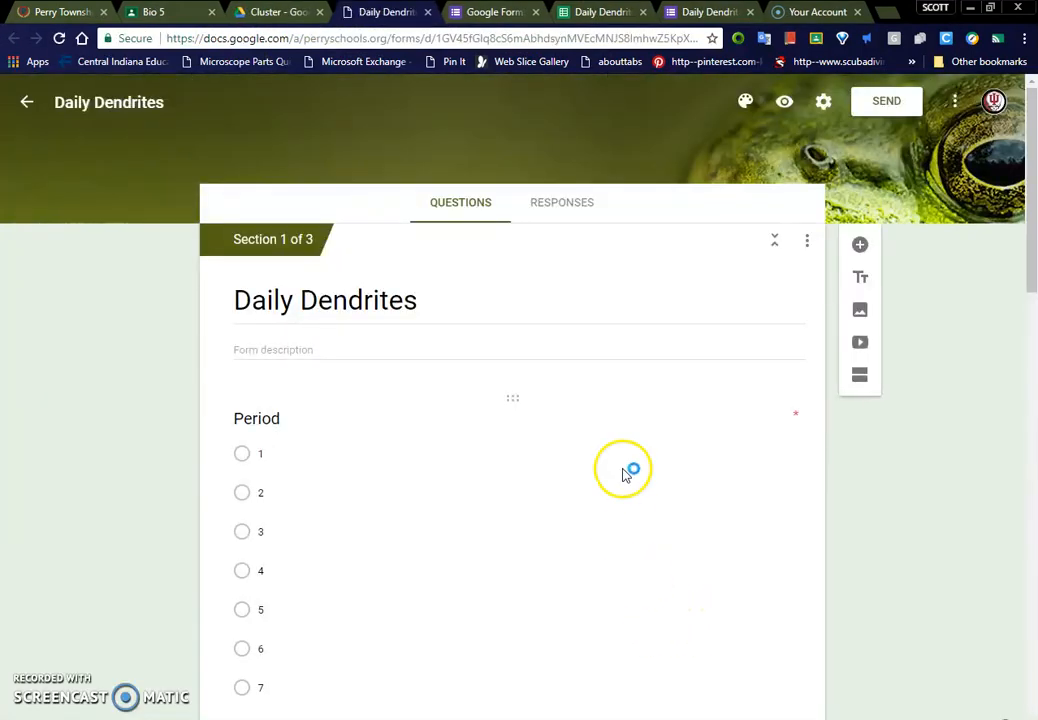
scroll(621, 478, "down", 4)
scroll(621, 486, "down", 10)
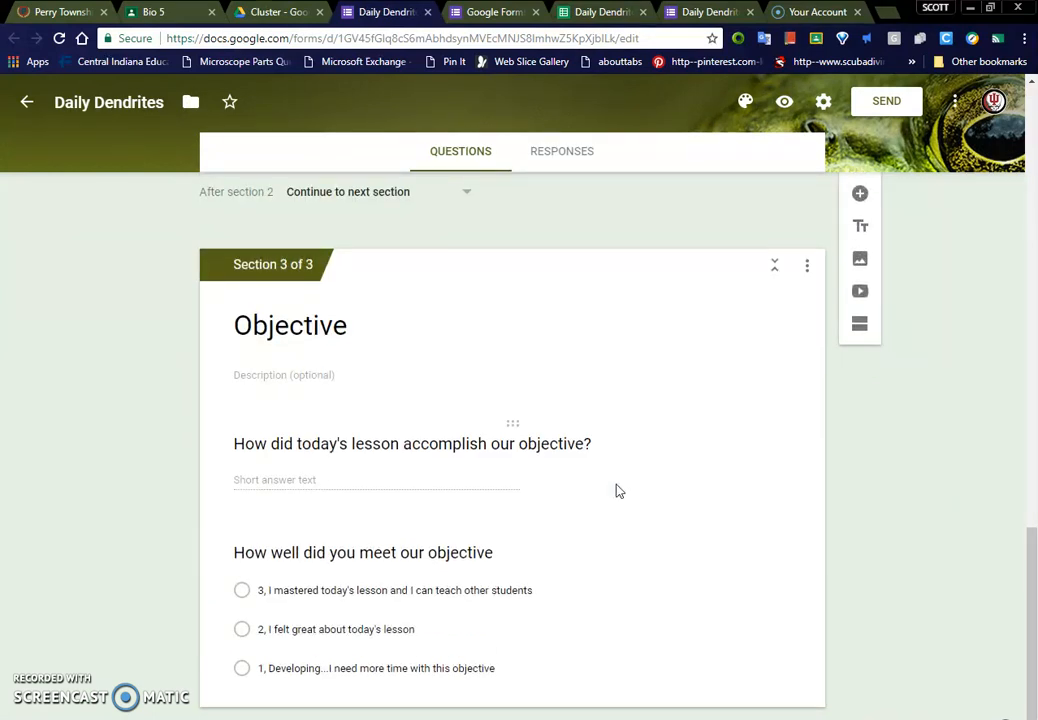
scroll(616, 490, "up", 14)
left_click(607, 490)
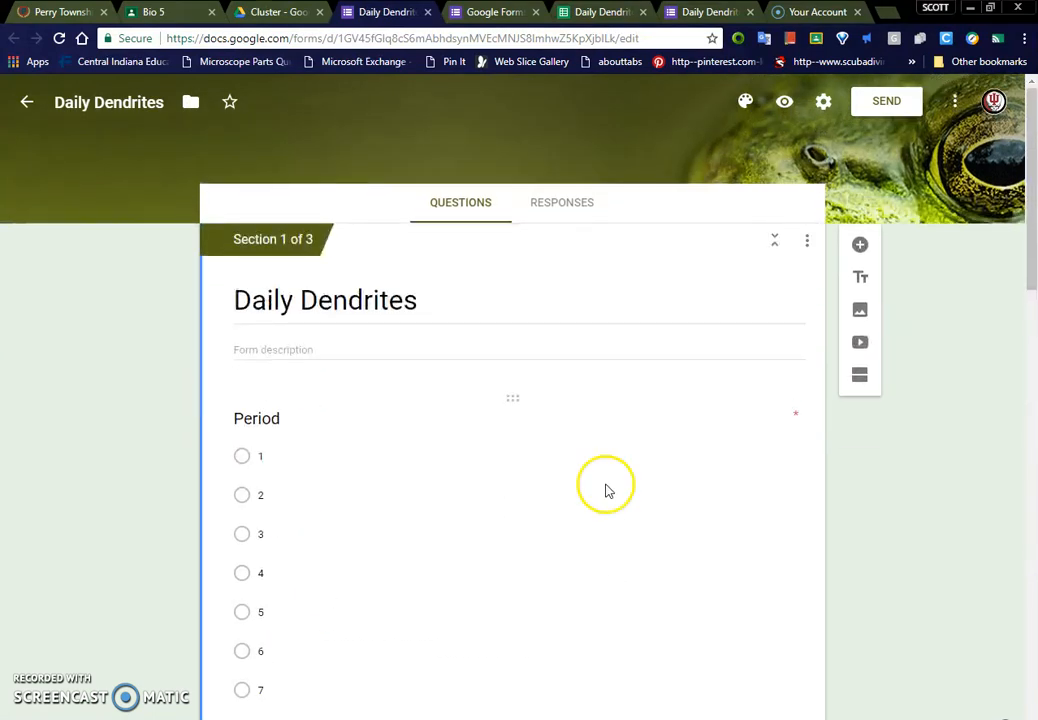